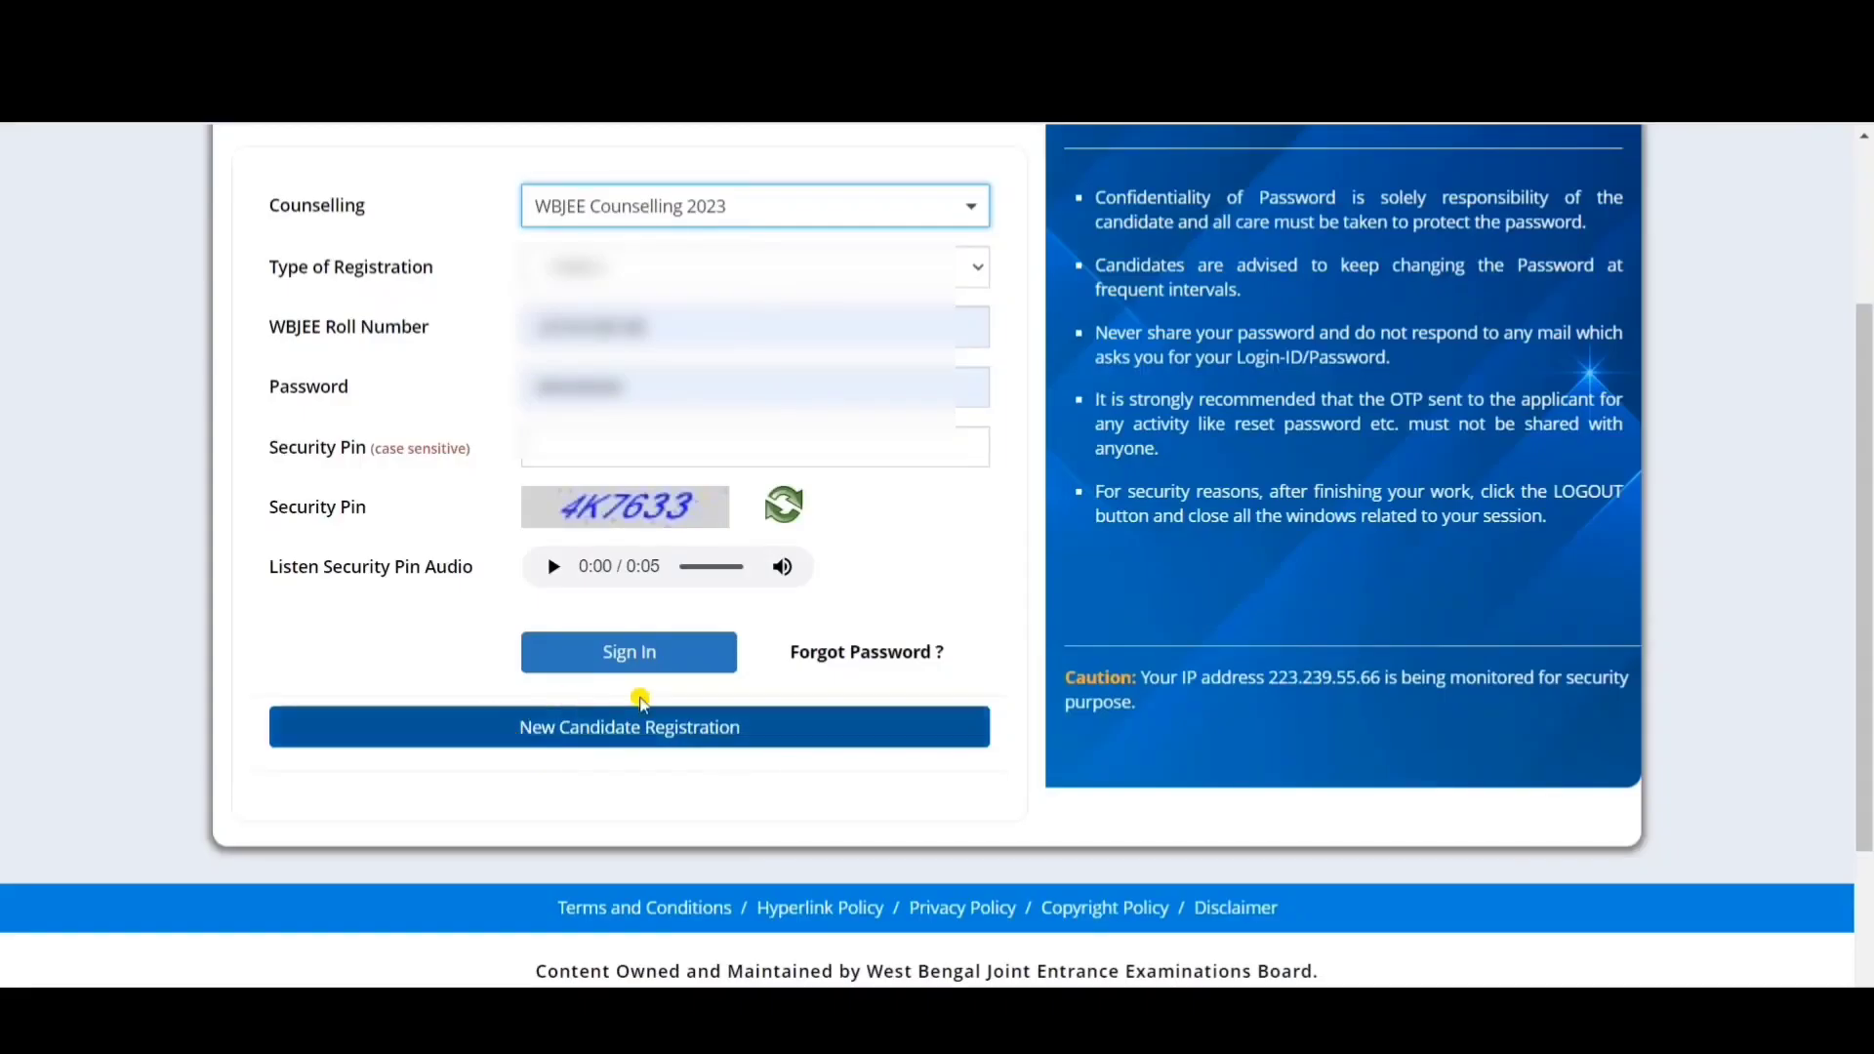
- Start a new candidate registration for WBJEE Counselling 2023 and agree to the terms and conditions
{"action": "left_click", "coordinate": [662, 737]}
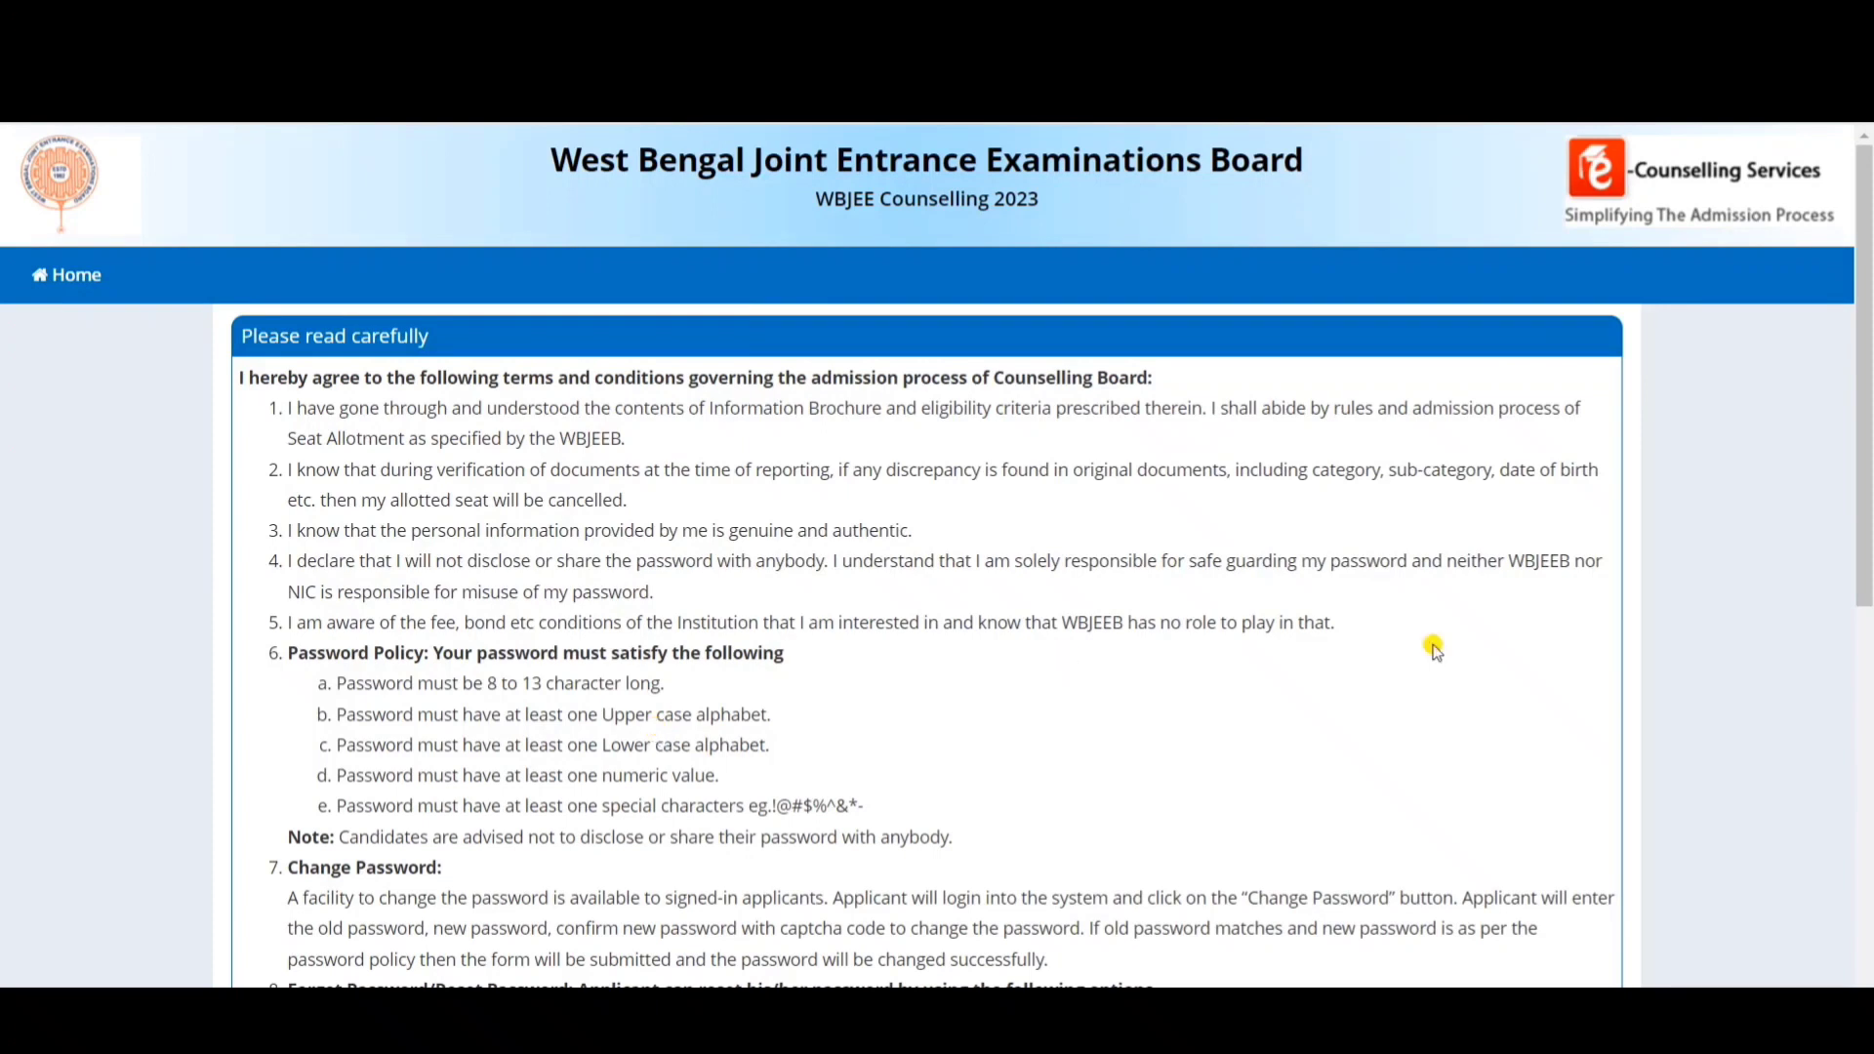
{"action": "left_click_drag", "start_coordinate": [1866, 444], "coordinate": [1866, 701]}
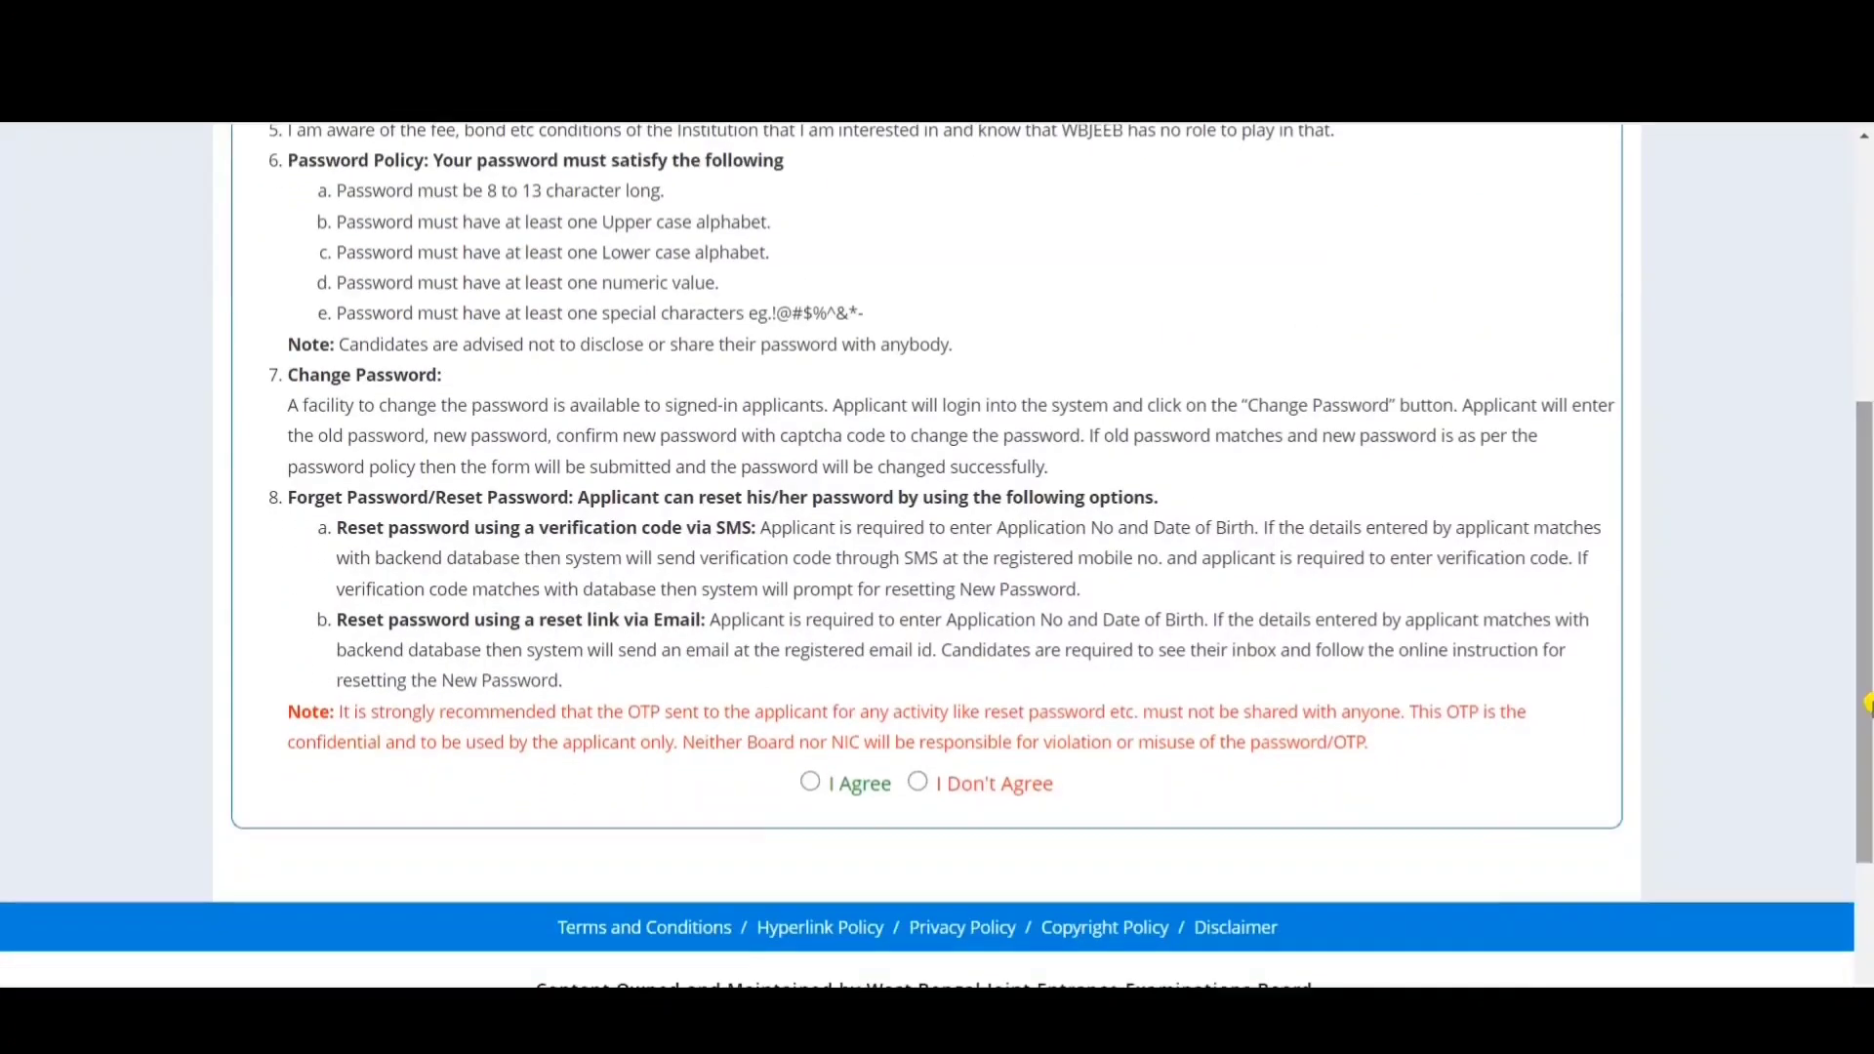
{"action": "left_click", "coordinate": [816, 783]}
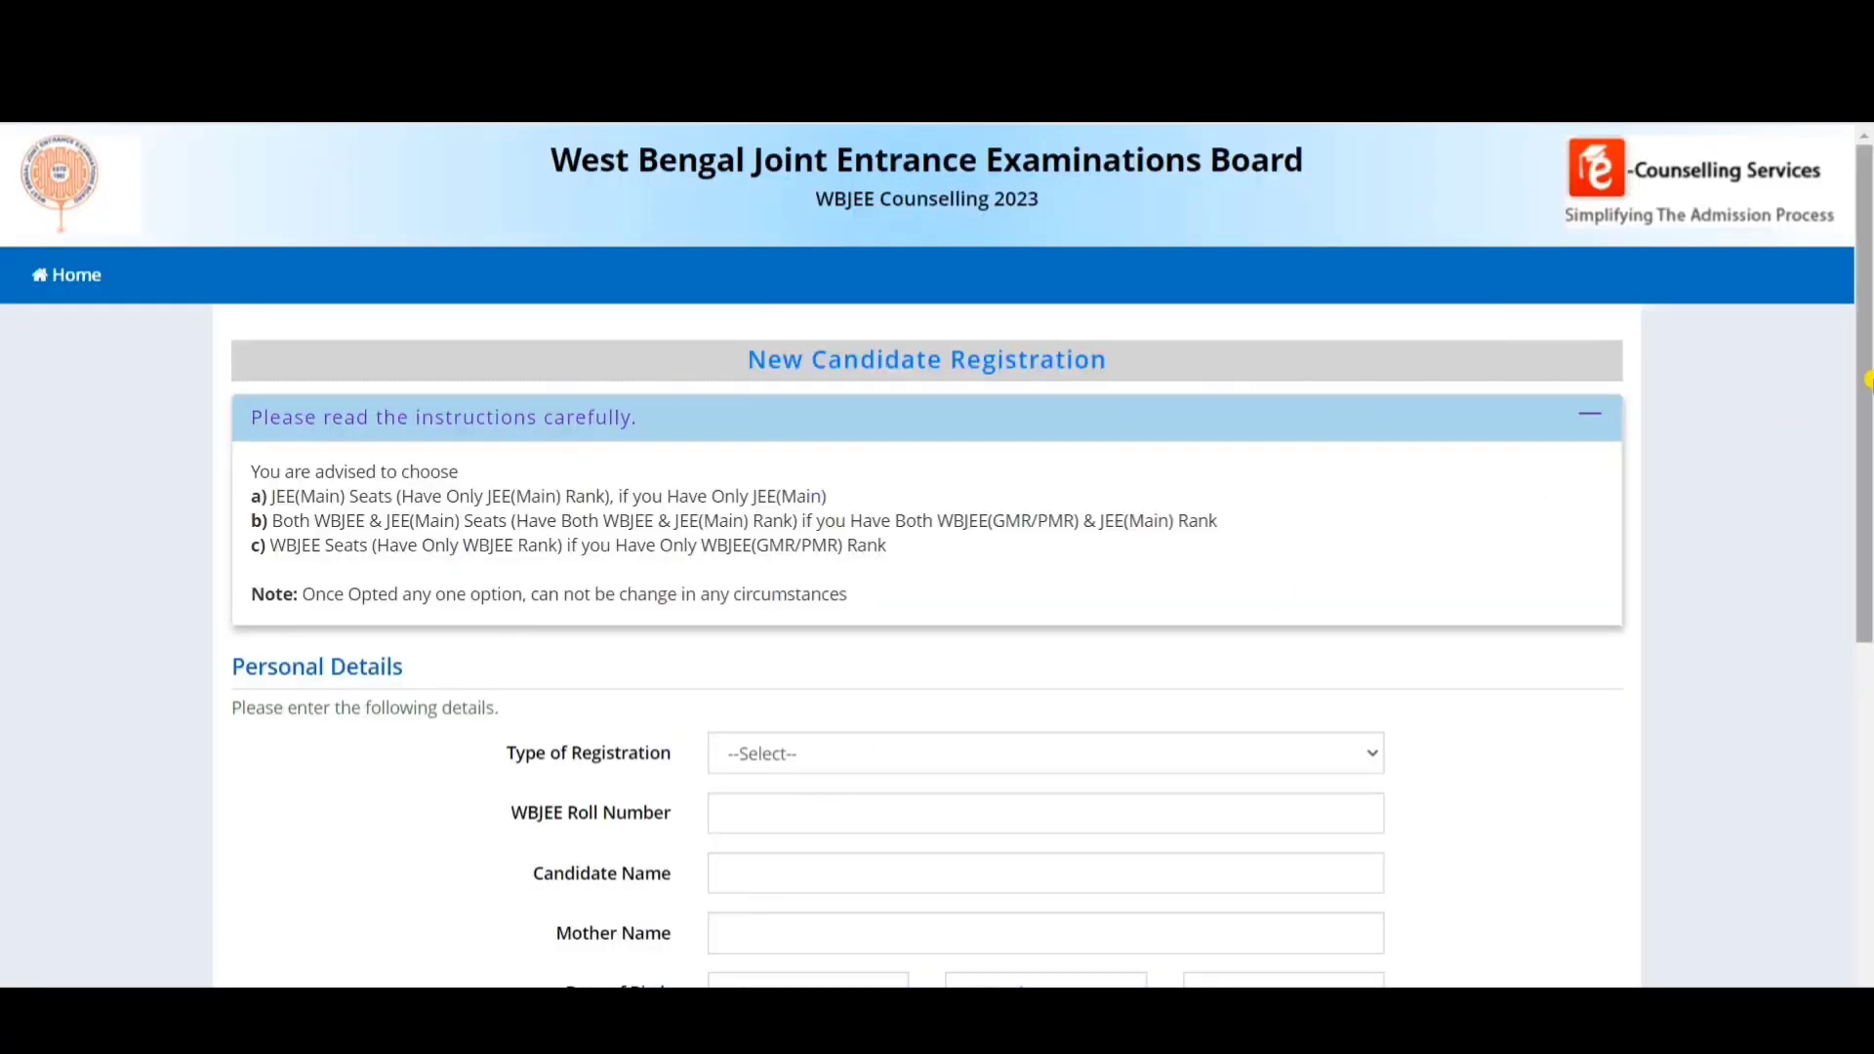
- Set the type of registration to Both WBJEE & JEE(Main) Seats on the new candidate form
{"action": "left_click_drag", "start_coordinate": [1866, 381], "coordinate": [1866, 527]}
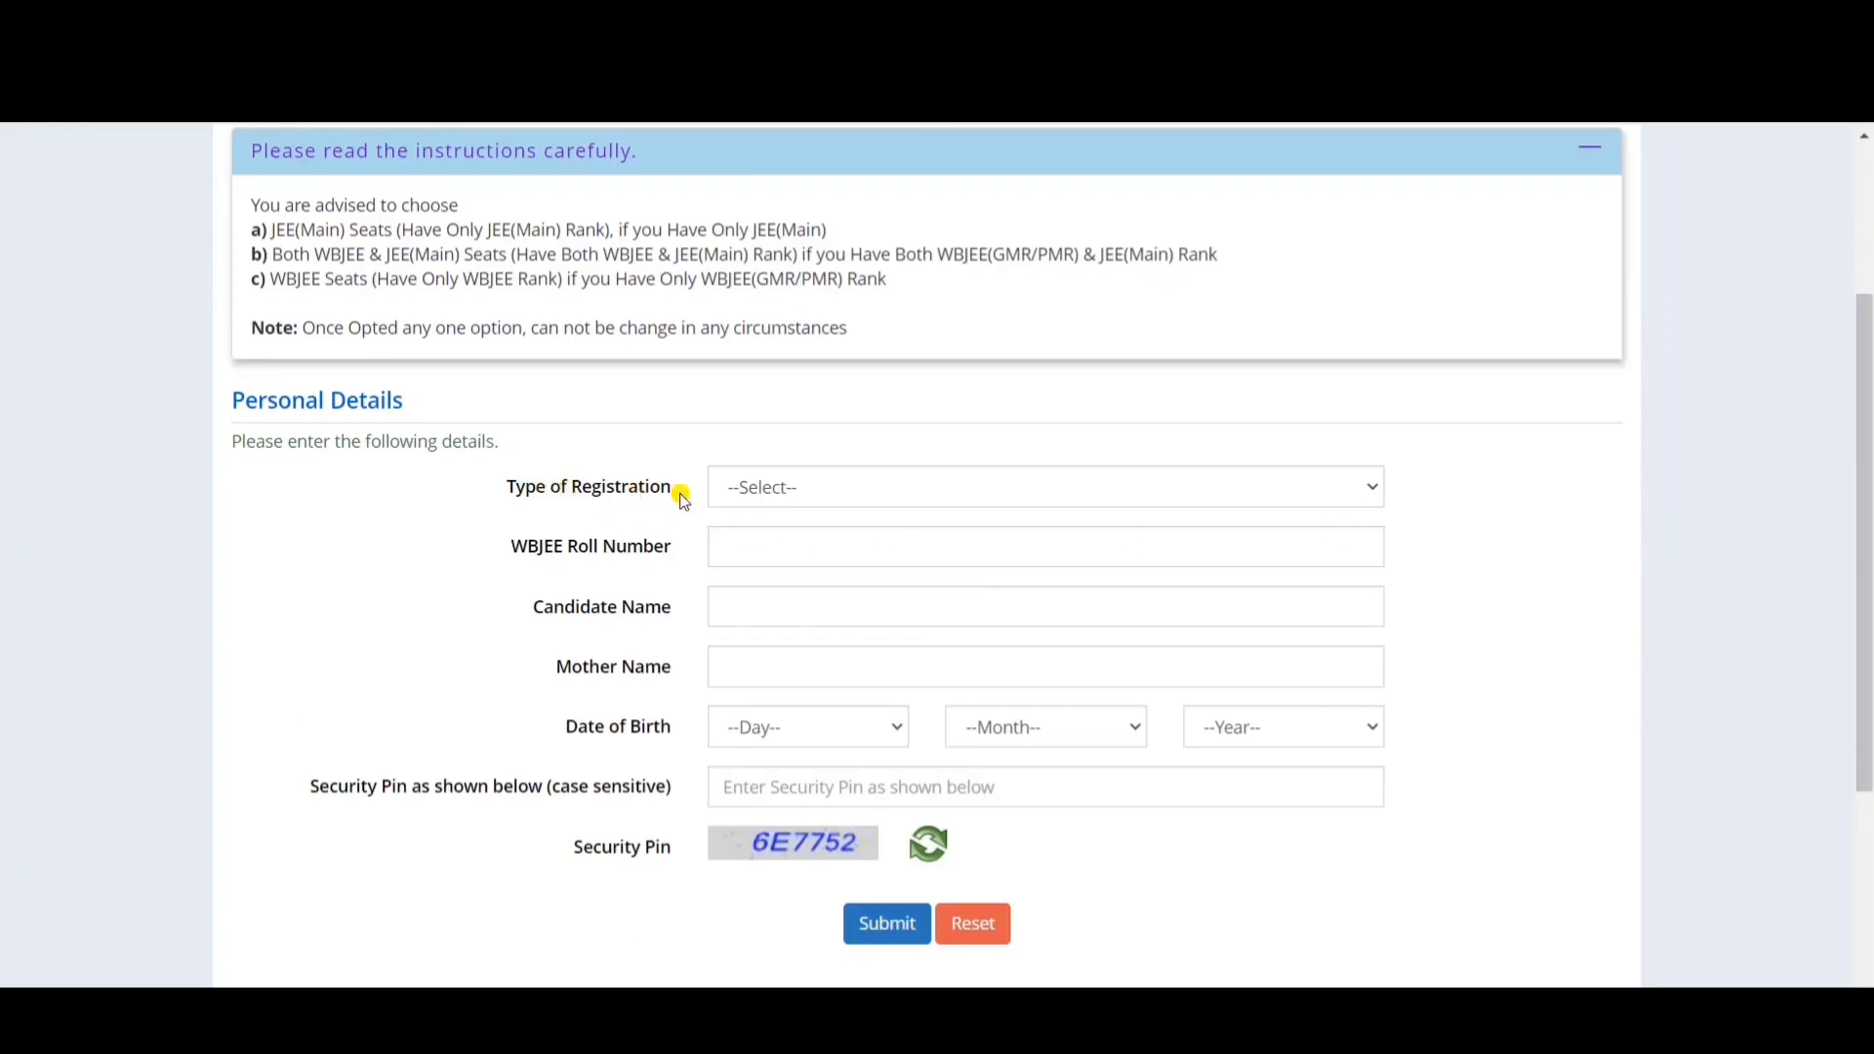
{"action": "left_click", "coordinate": [788, 491]}
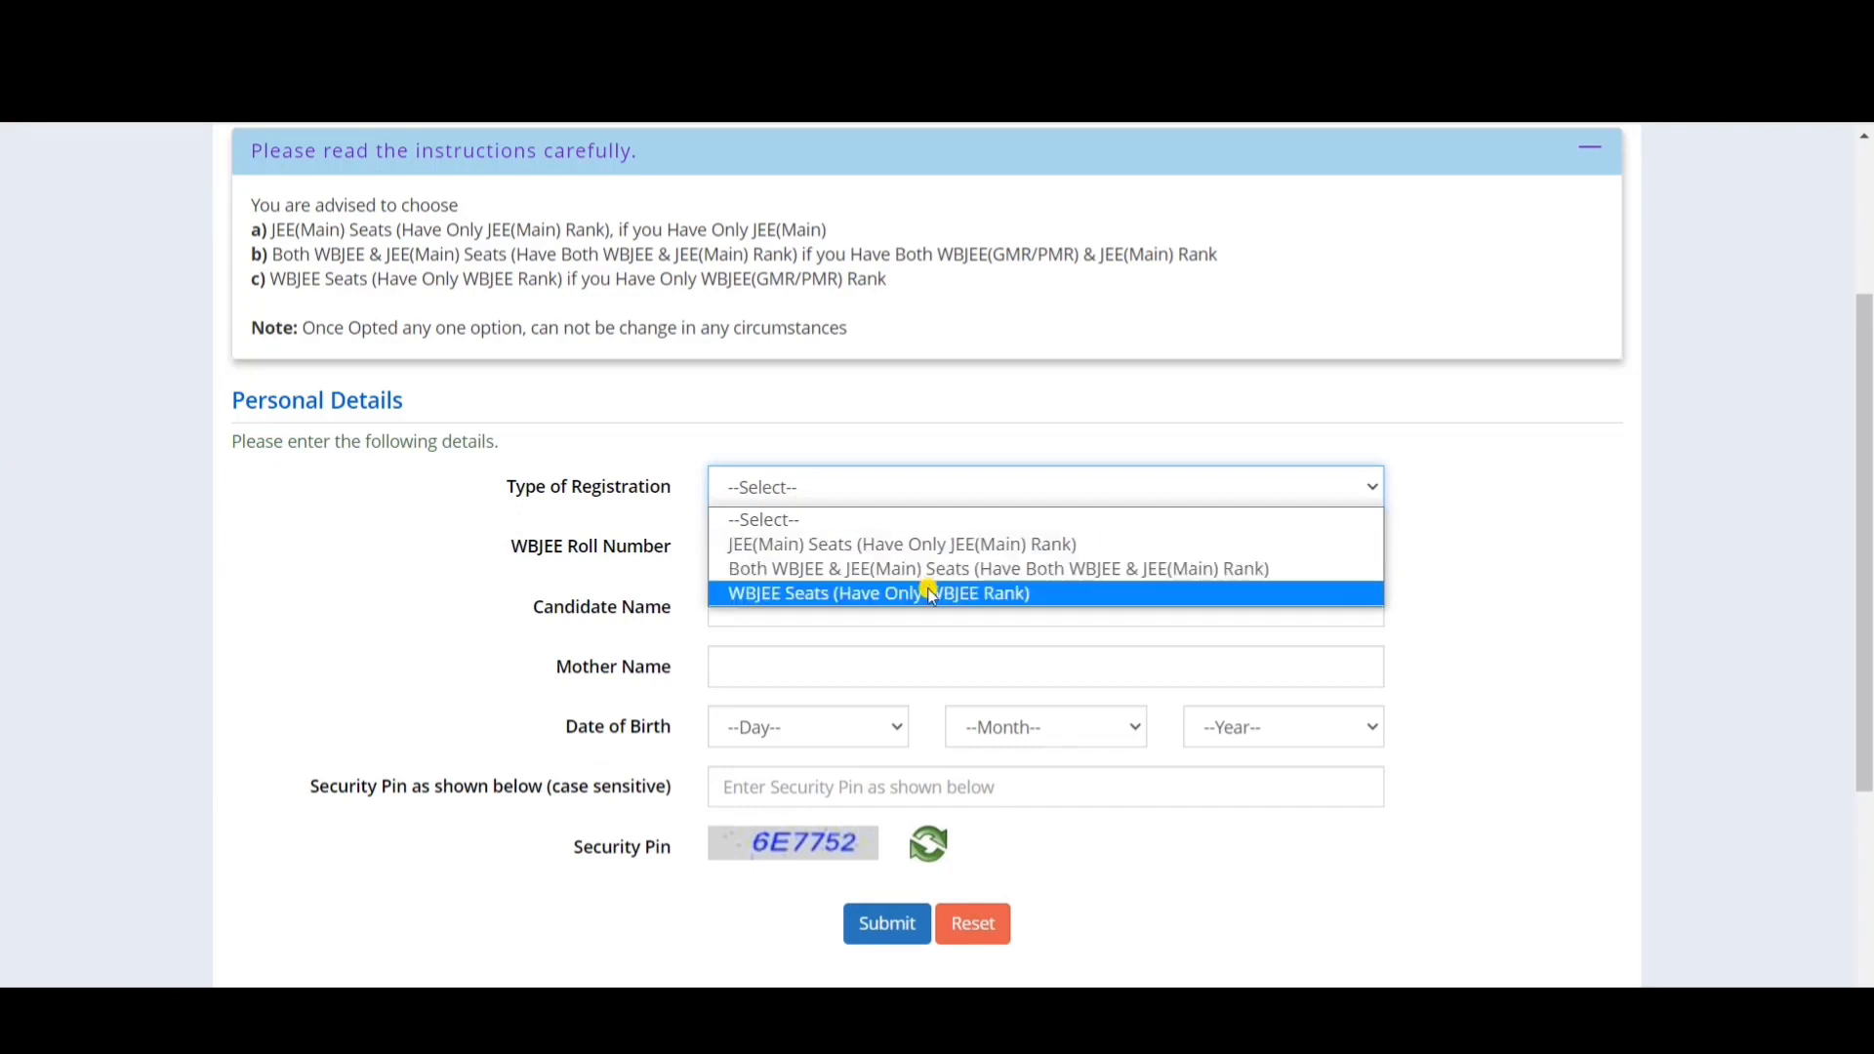
{"action": "left_click", "coordinate": [871, 569]}
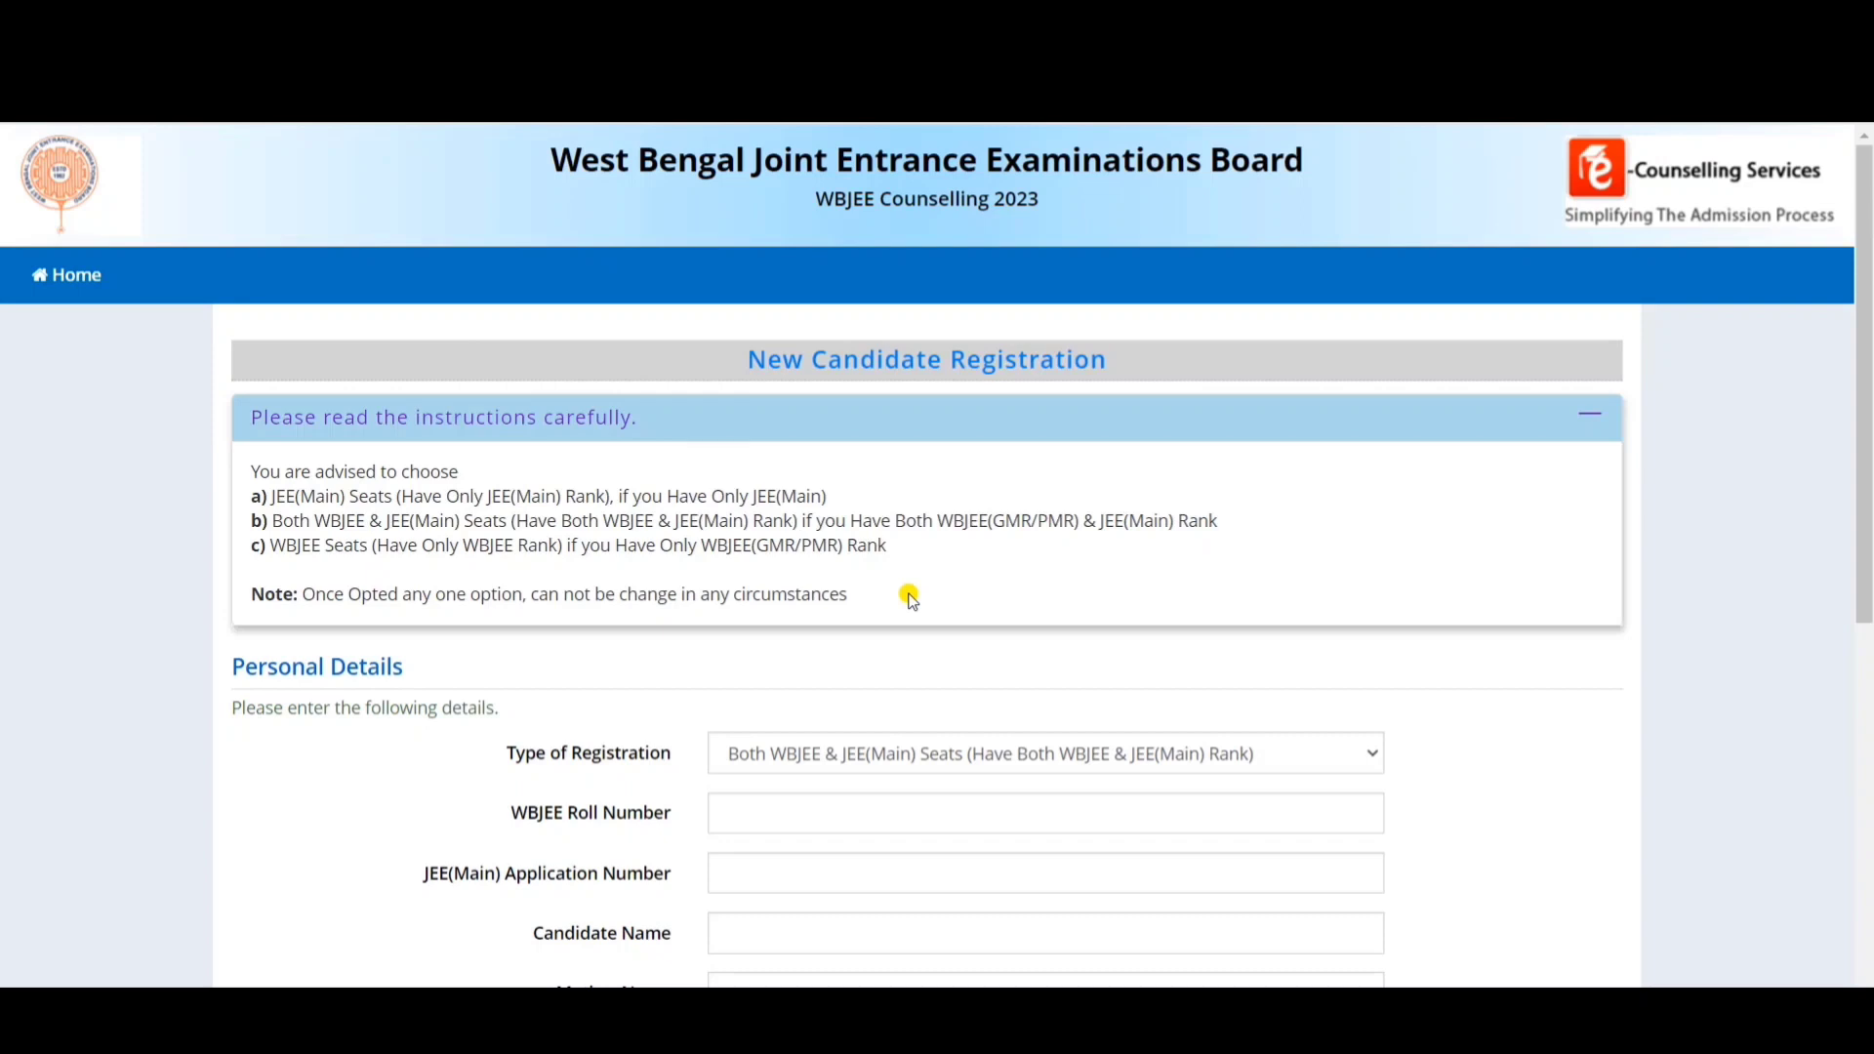
{"action": "scroll", "coordinate": [908, 597], "scroll_direction": "down", "scroll_amount": 2}
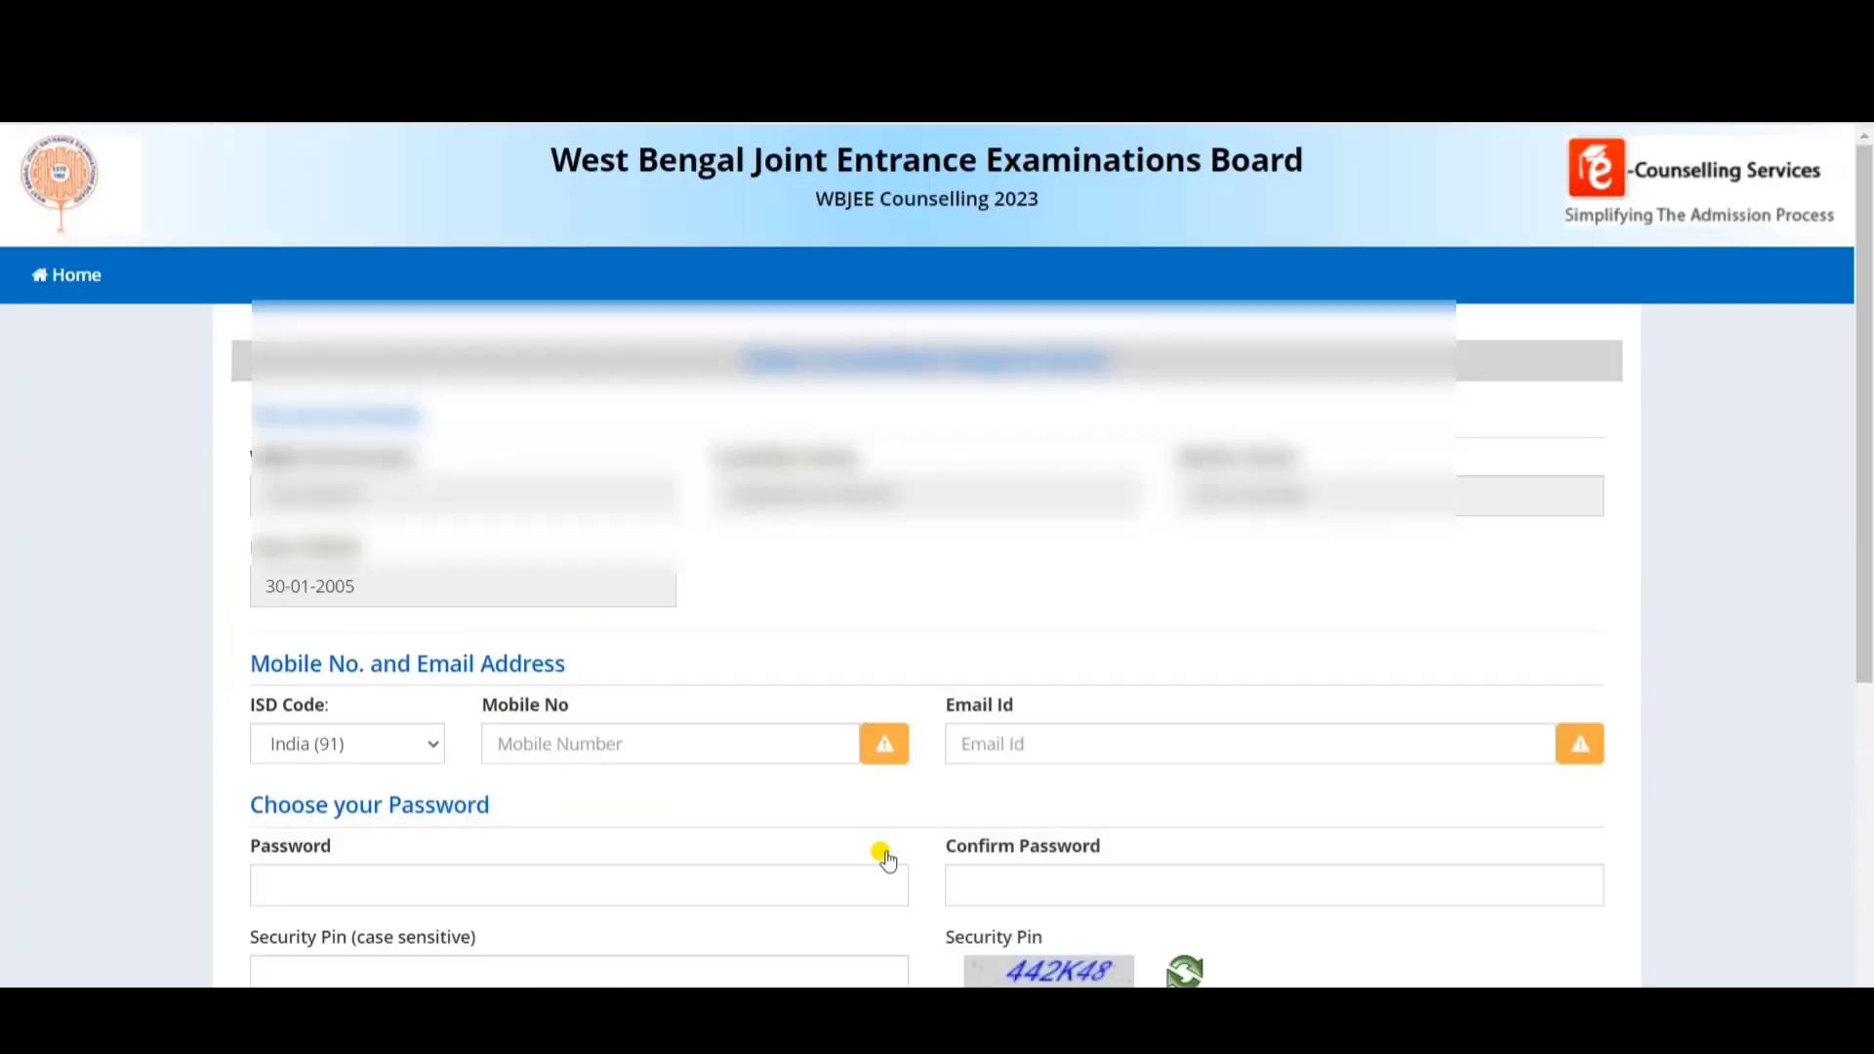
- Submit the registration with the candidate's mobile number, email, chosen password, password confirmation and security pin
{"action": "scroll", "coordinate": [883, 857], "scroll_direction": "down", "scroll_amount": 2}
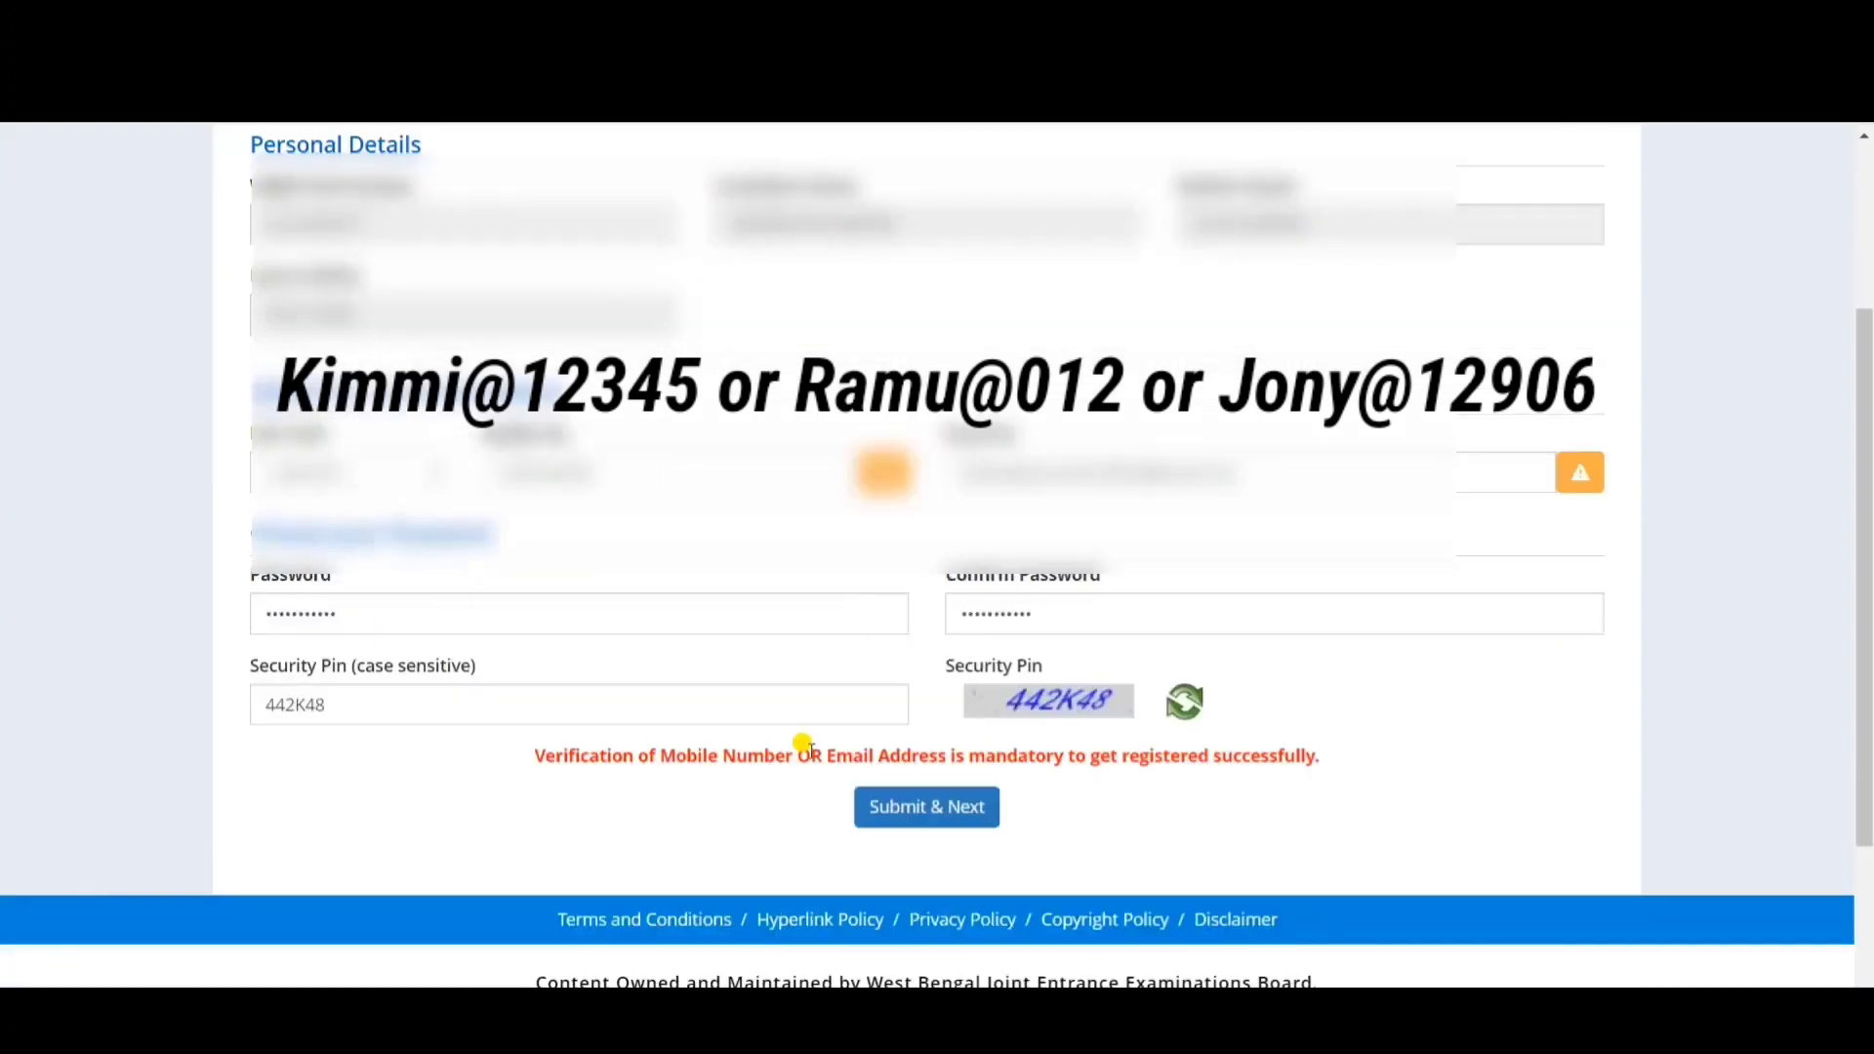
{"action": "left_click", "coordinate": [929, 807]}
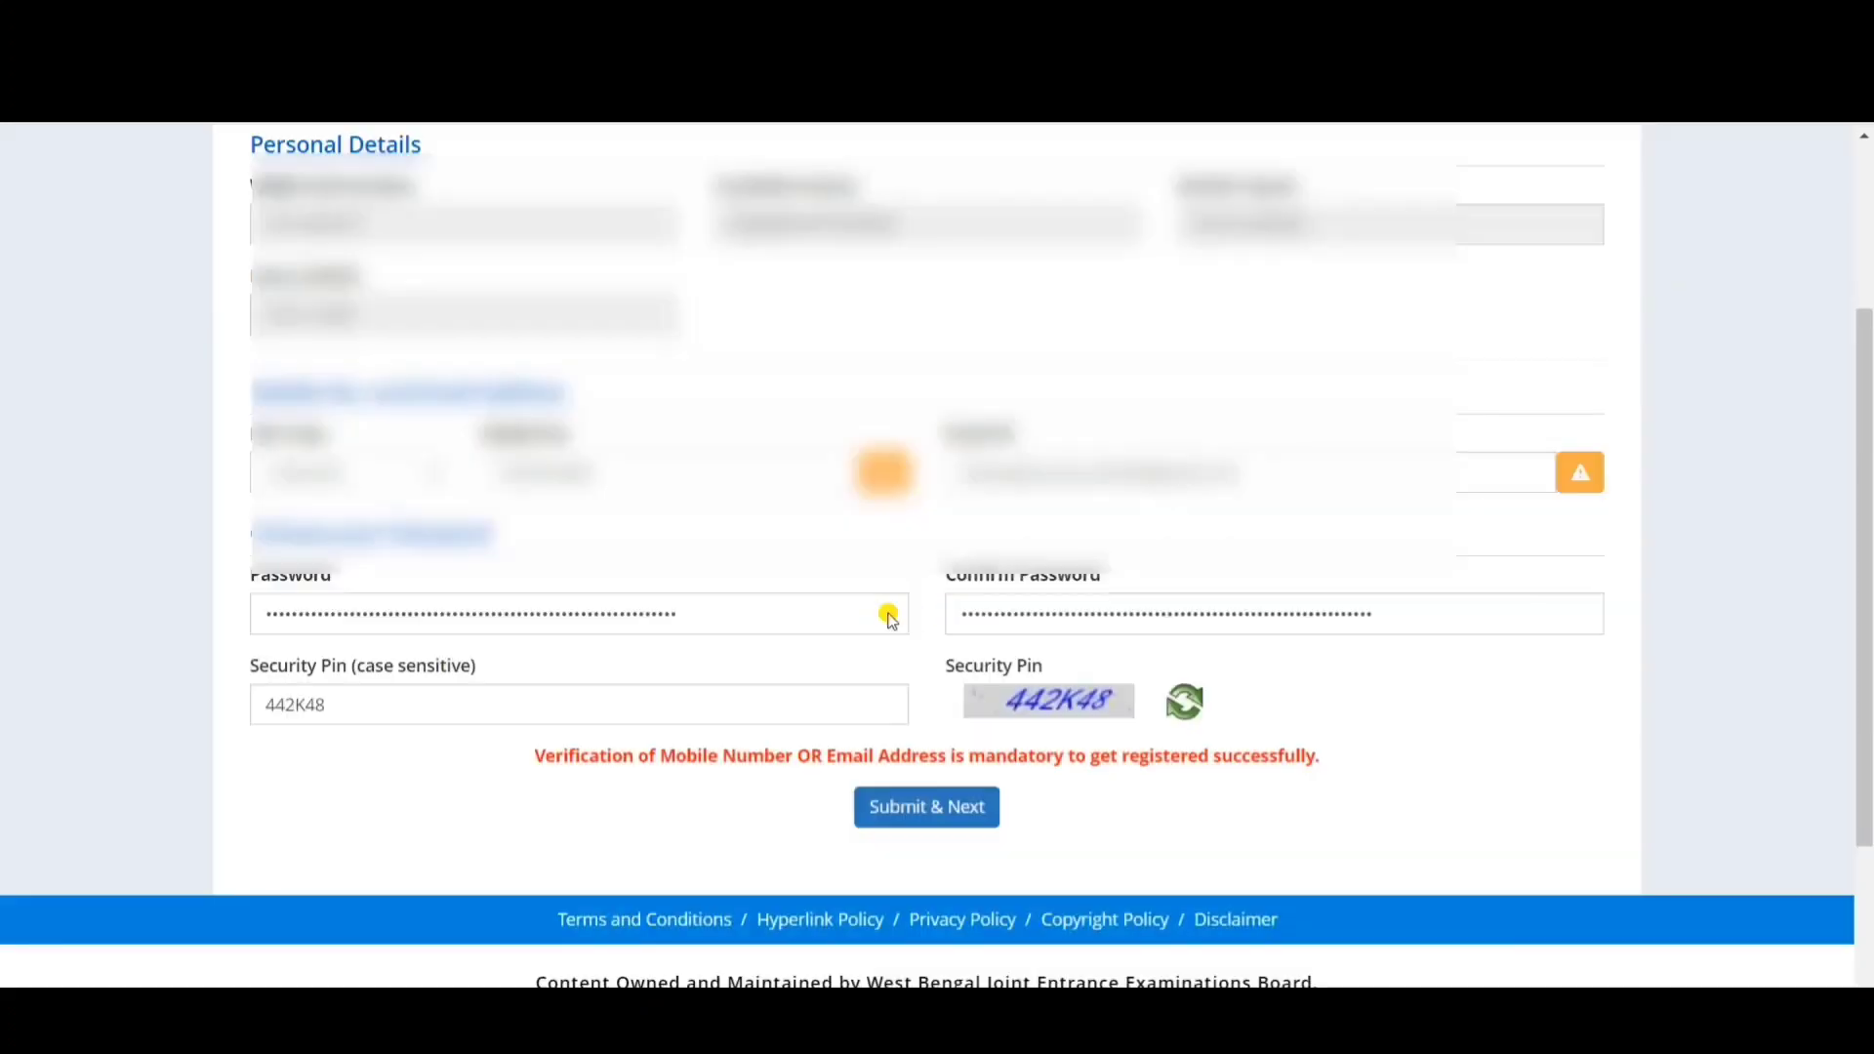
{"action": "left_click", "coordinate": [887, 618]}
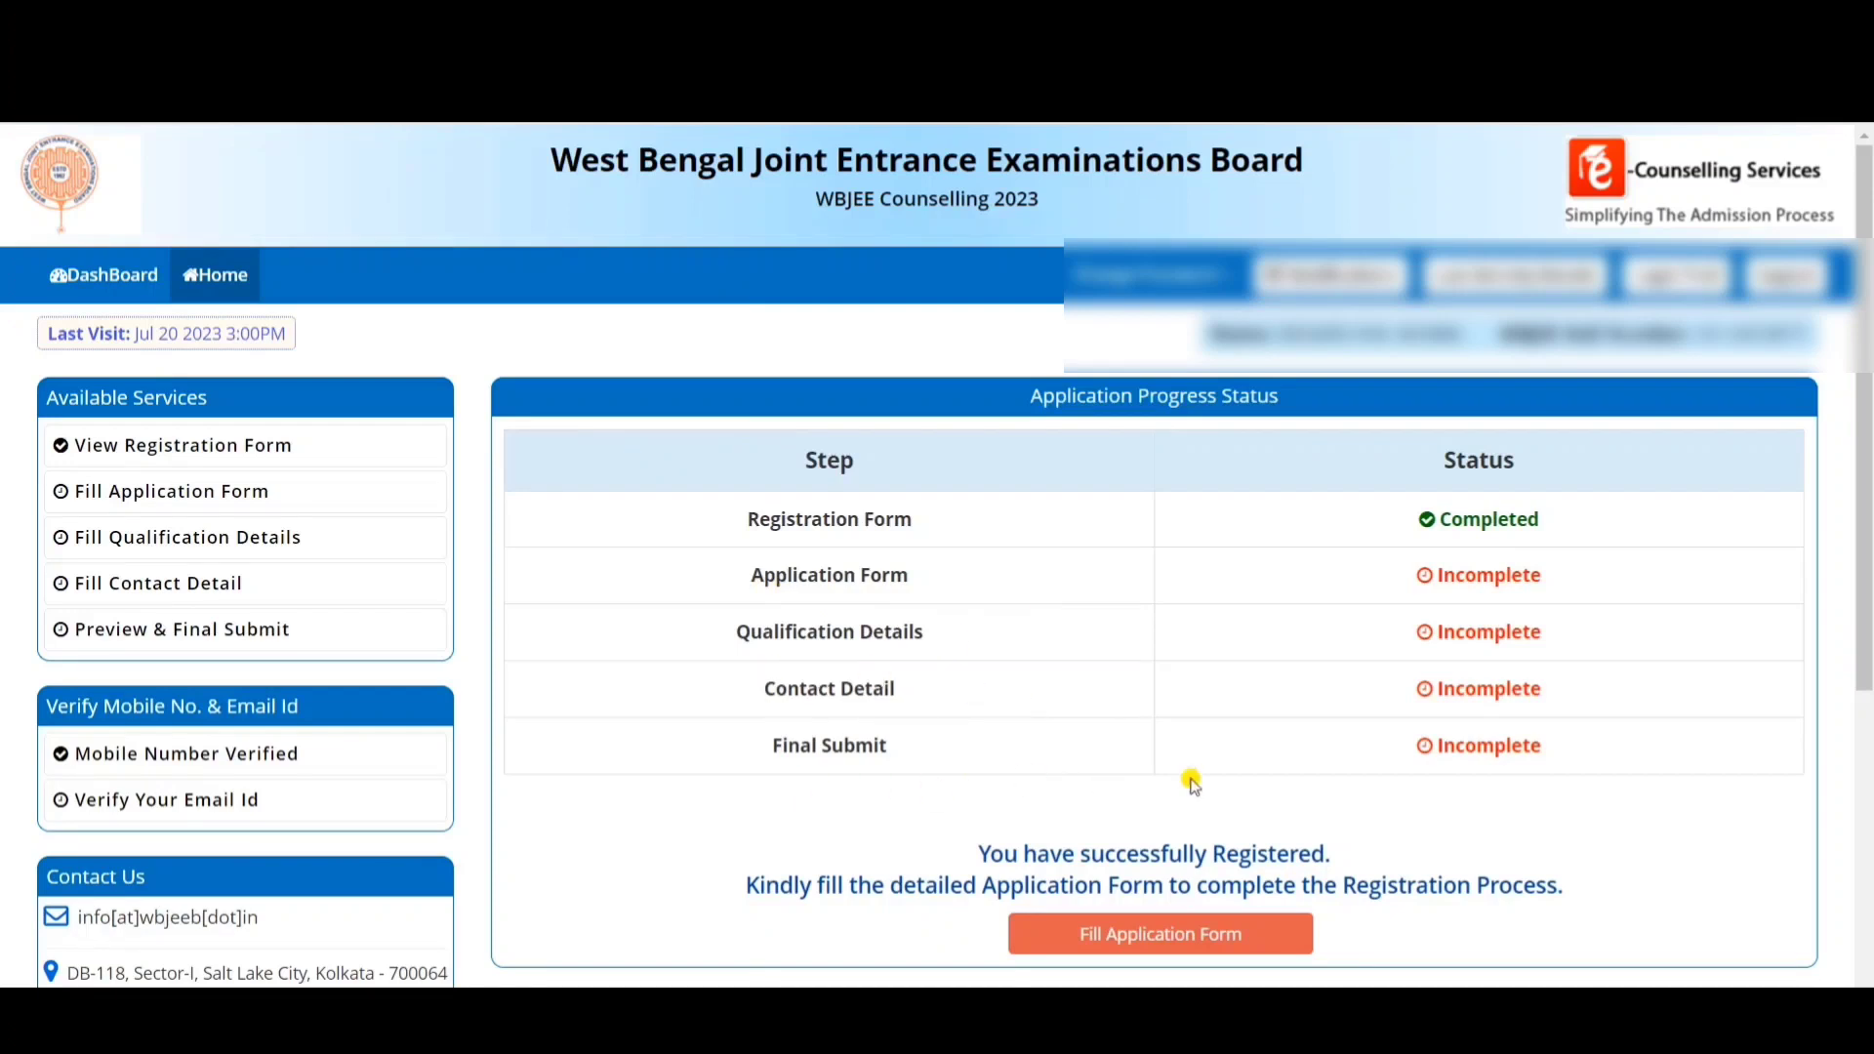
- Open the application form and set Tuition Fee Waiver to No and Gender to Male
{"action": "scroll", "coordinate": [1230, 774], "scroll_direction": "down", "scroll_amount": 2}
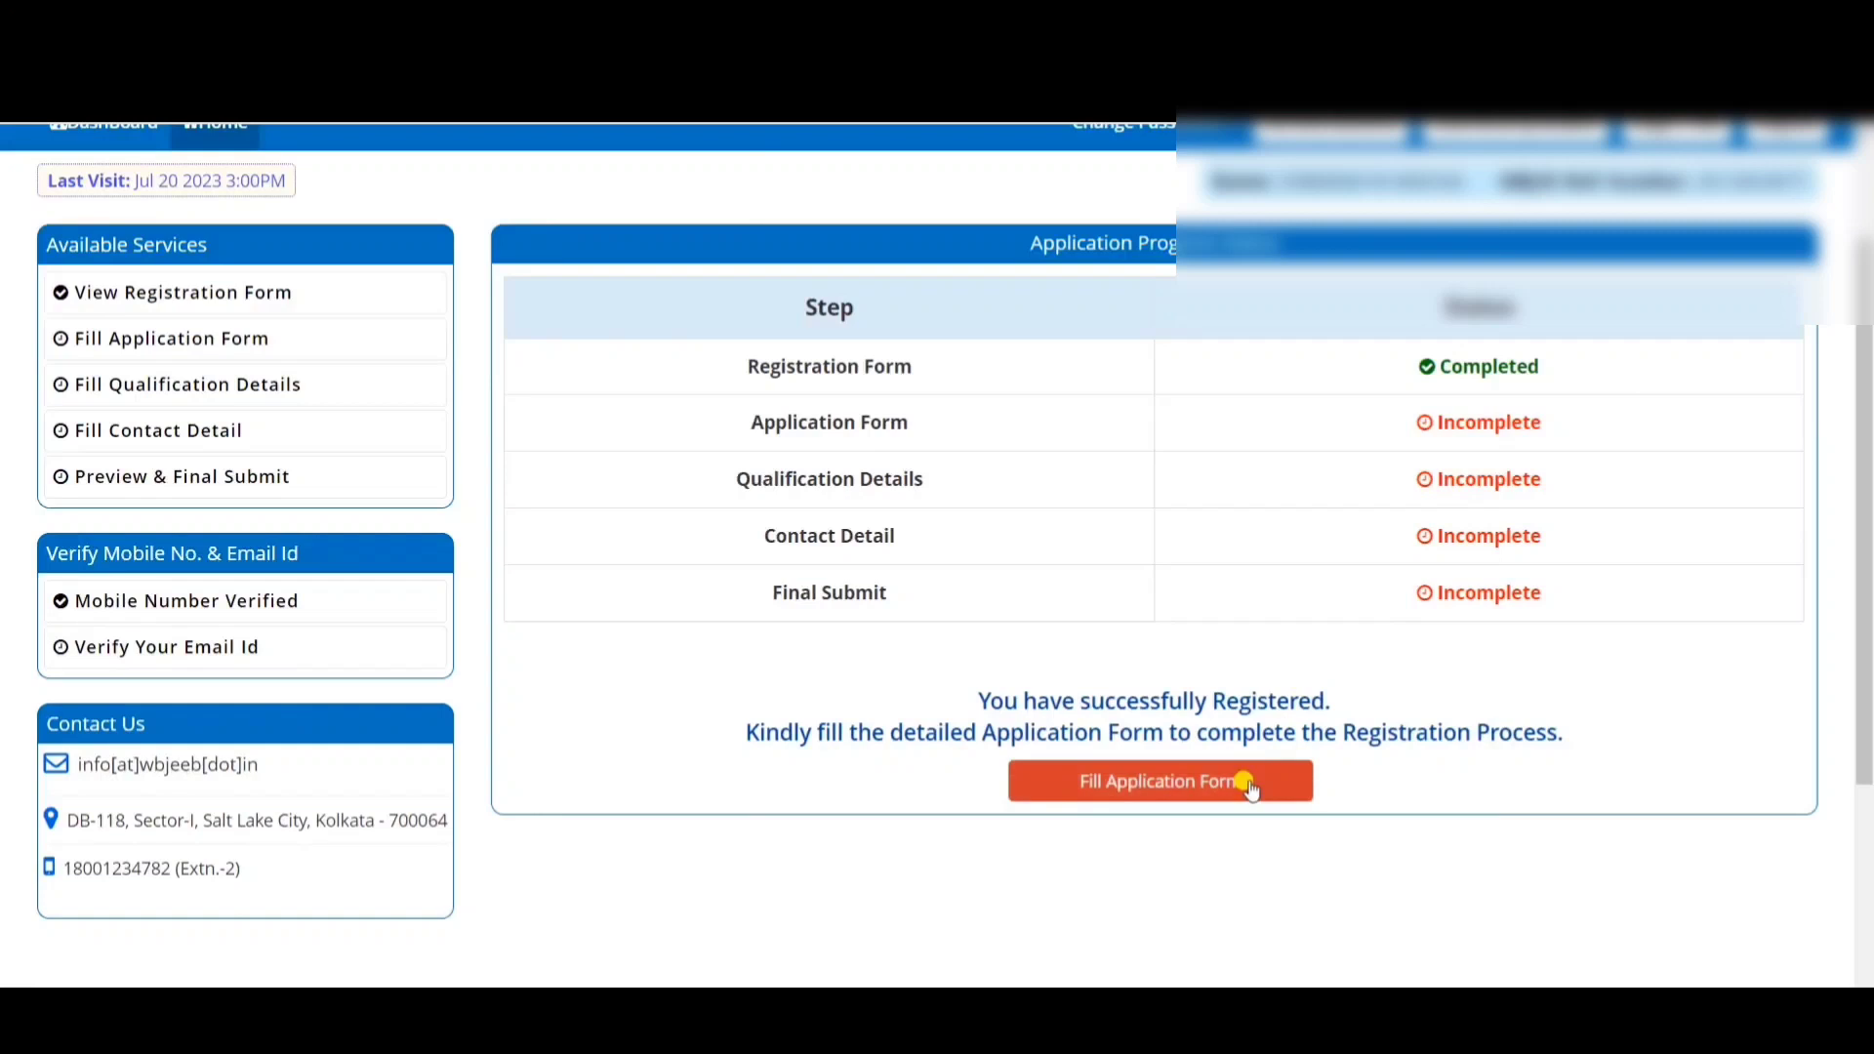
{"action": "left_click", "coordinate": [1124, 791]}
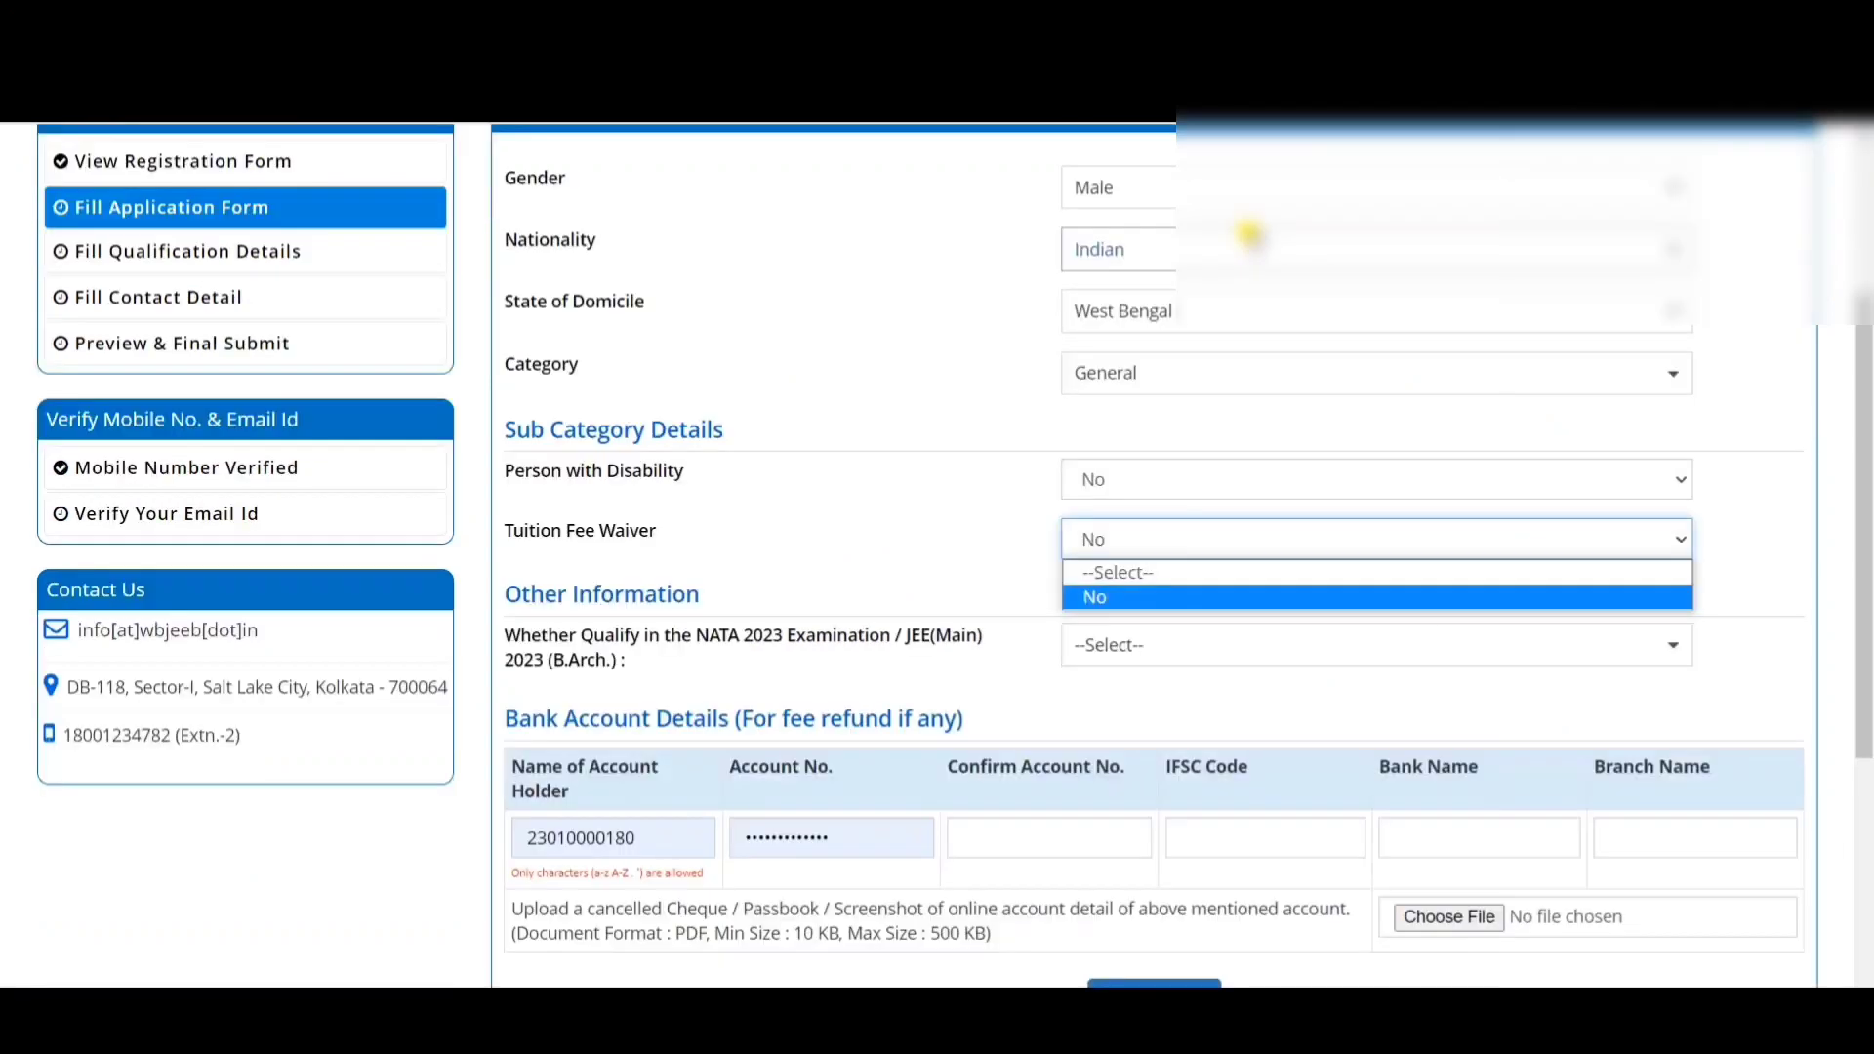
{"action": "left_click", "coordinate": [1122, 594]}
{"action": "left_click", "coordinate": [1120, 185]}
{"action": "left_click", "coordinate": [1071, 322]}
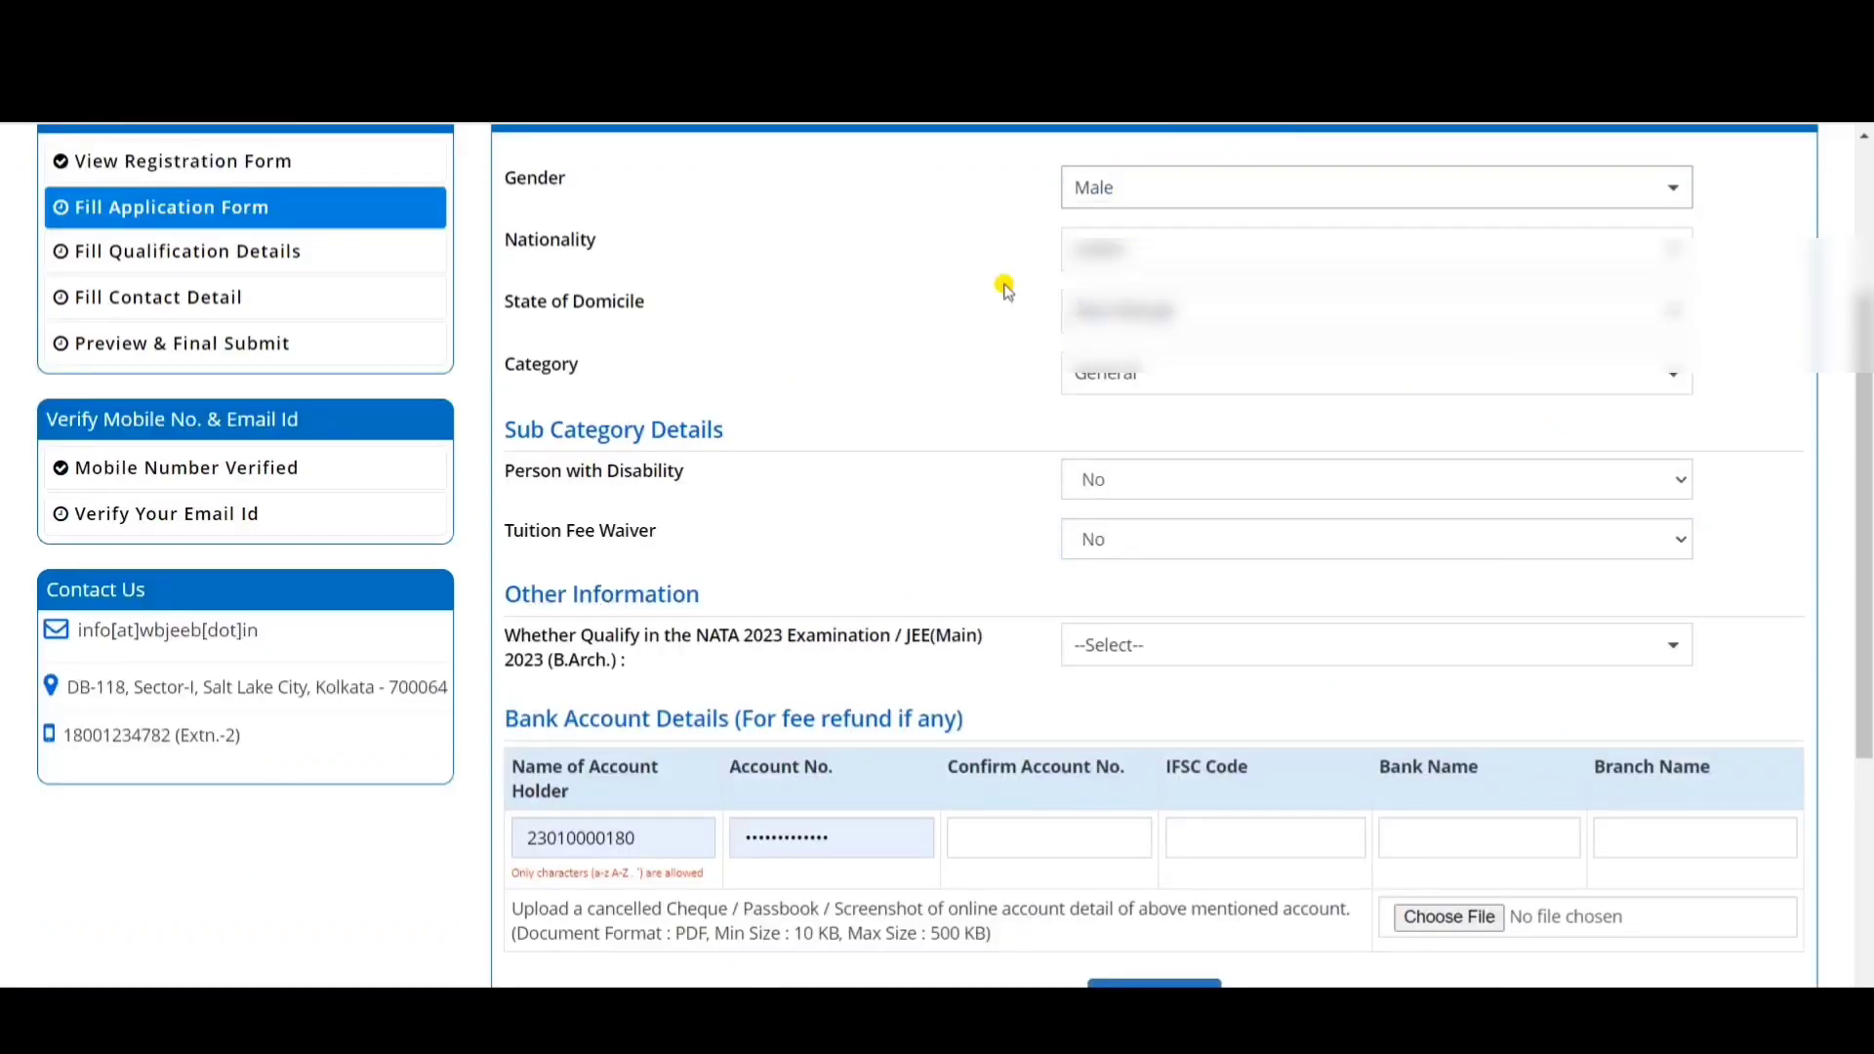
- Set the nationality to Indian, the state of domicile to West Bengal and the category to General
{"action": "left_click", "coordinate": [1129, 249]}
{"action": "left_click", "coordinate": [1083, 330]}
{"action": "left_click", "coordinate": [1079, 309]}
{"action": "left_click", "coordinate": [943, 386]}
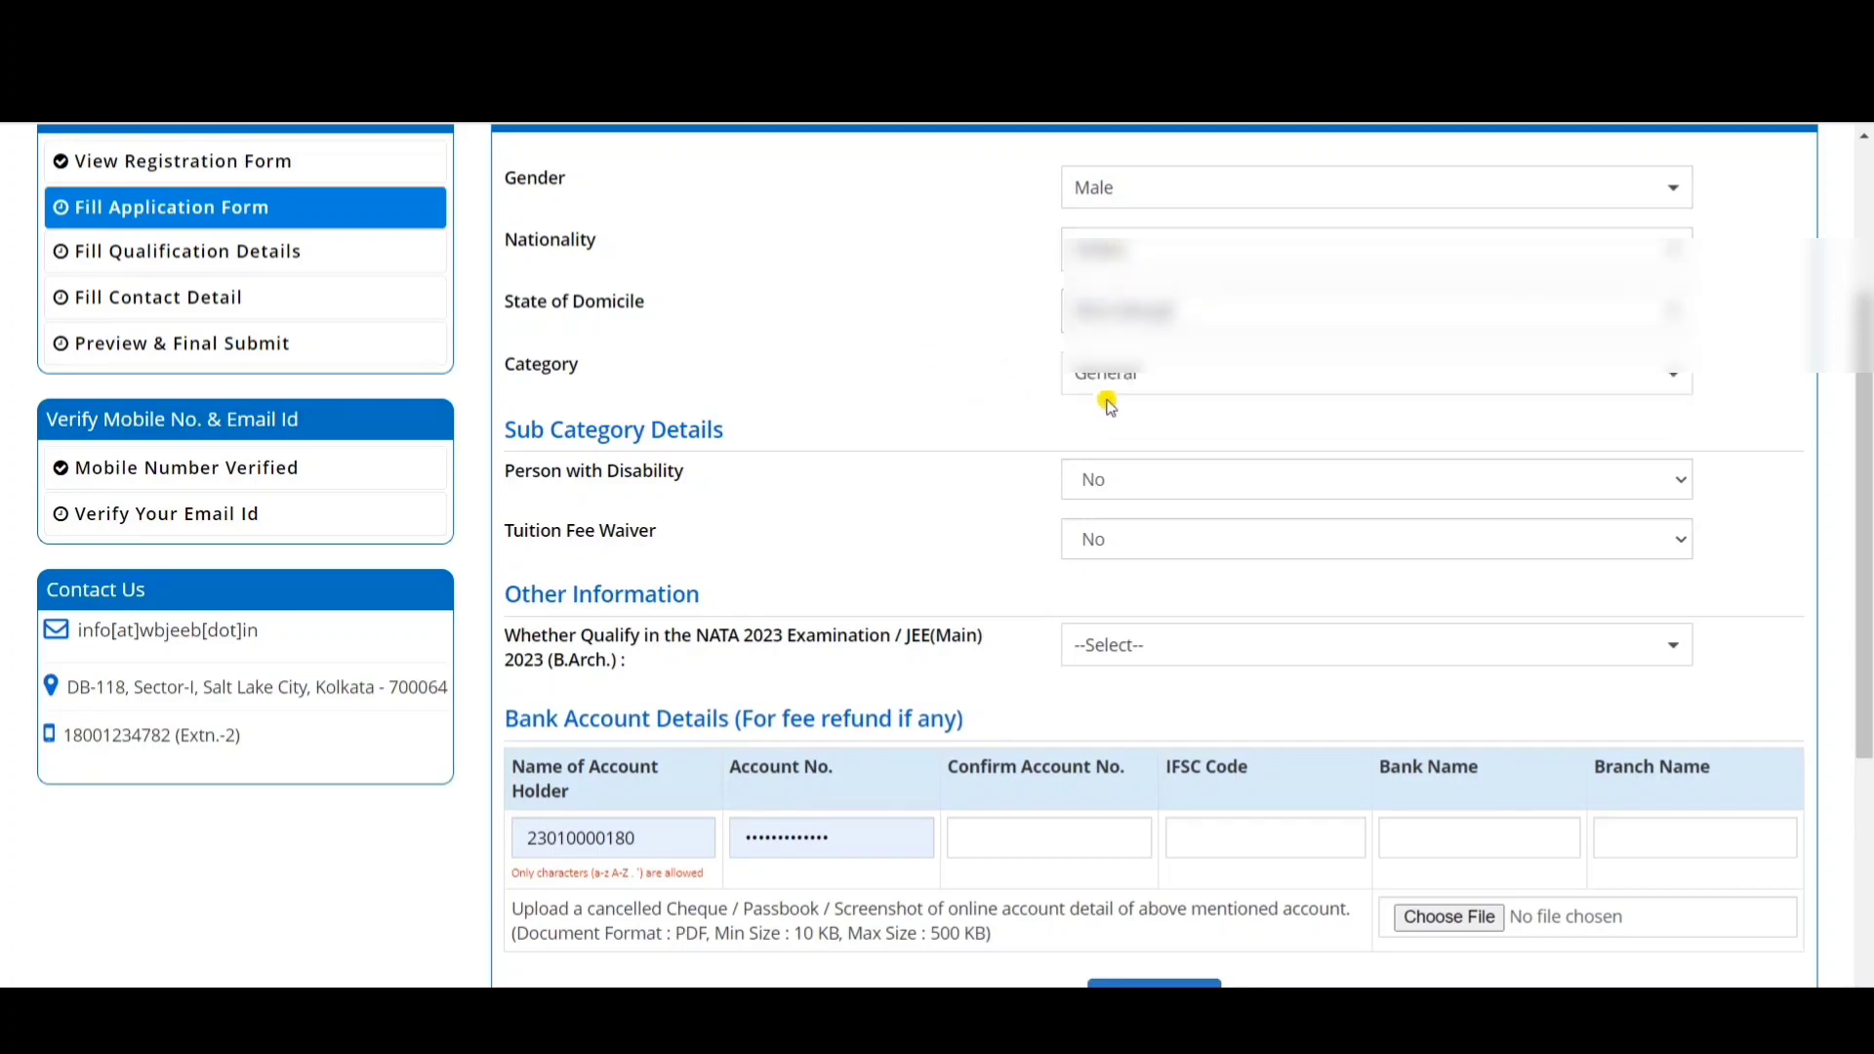
{"action": "left_click", "coordinate": [1115, 379]}
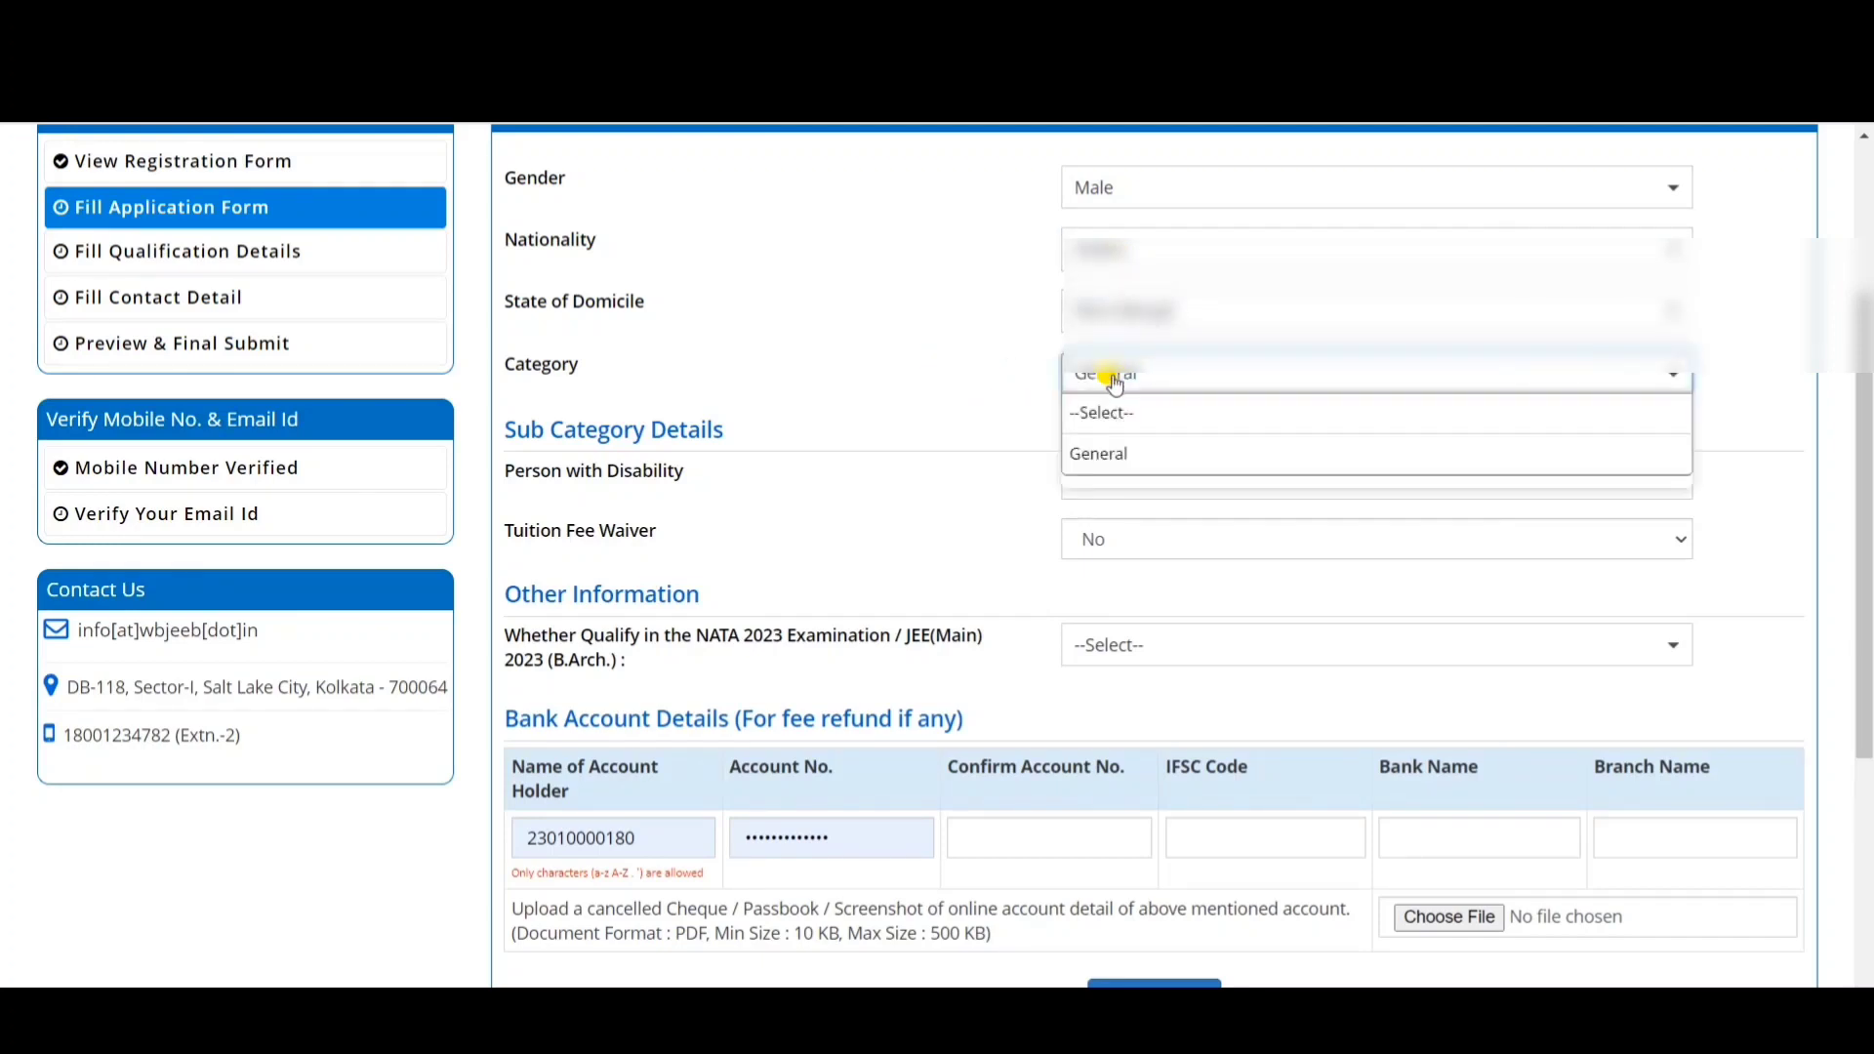
{"action": "scroll", "coordinate": [976, 566], "scroll_direction": "down", "scroll_amount": 1}
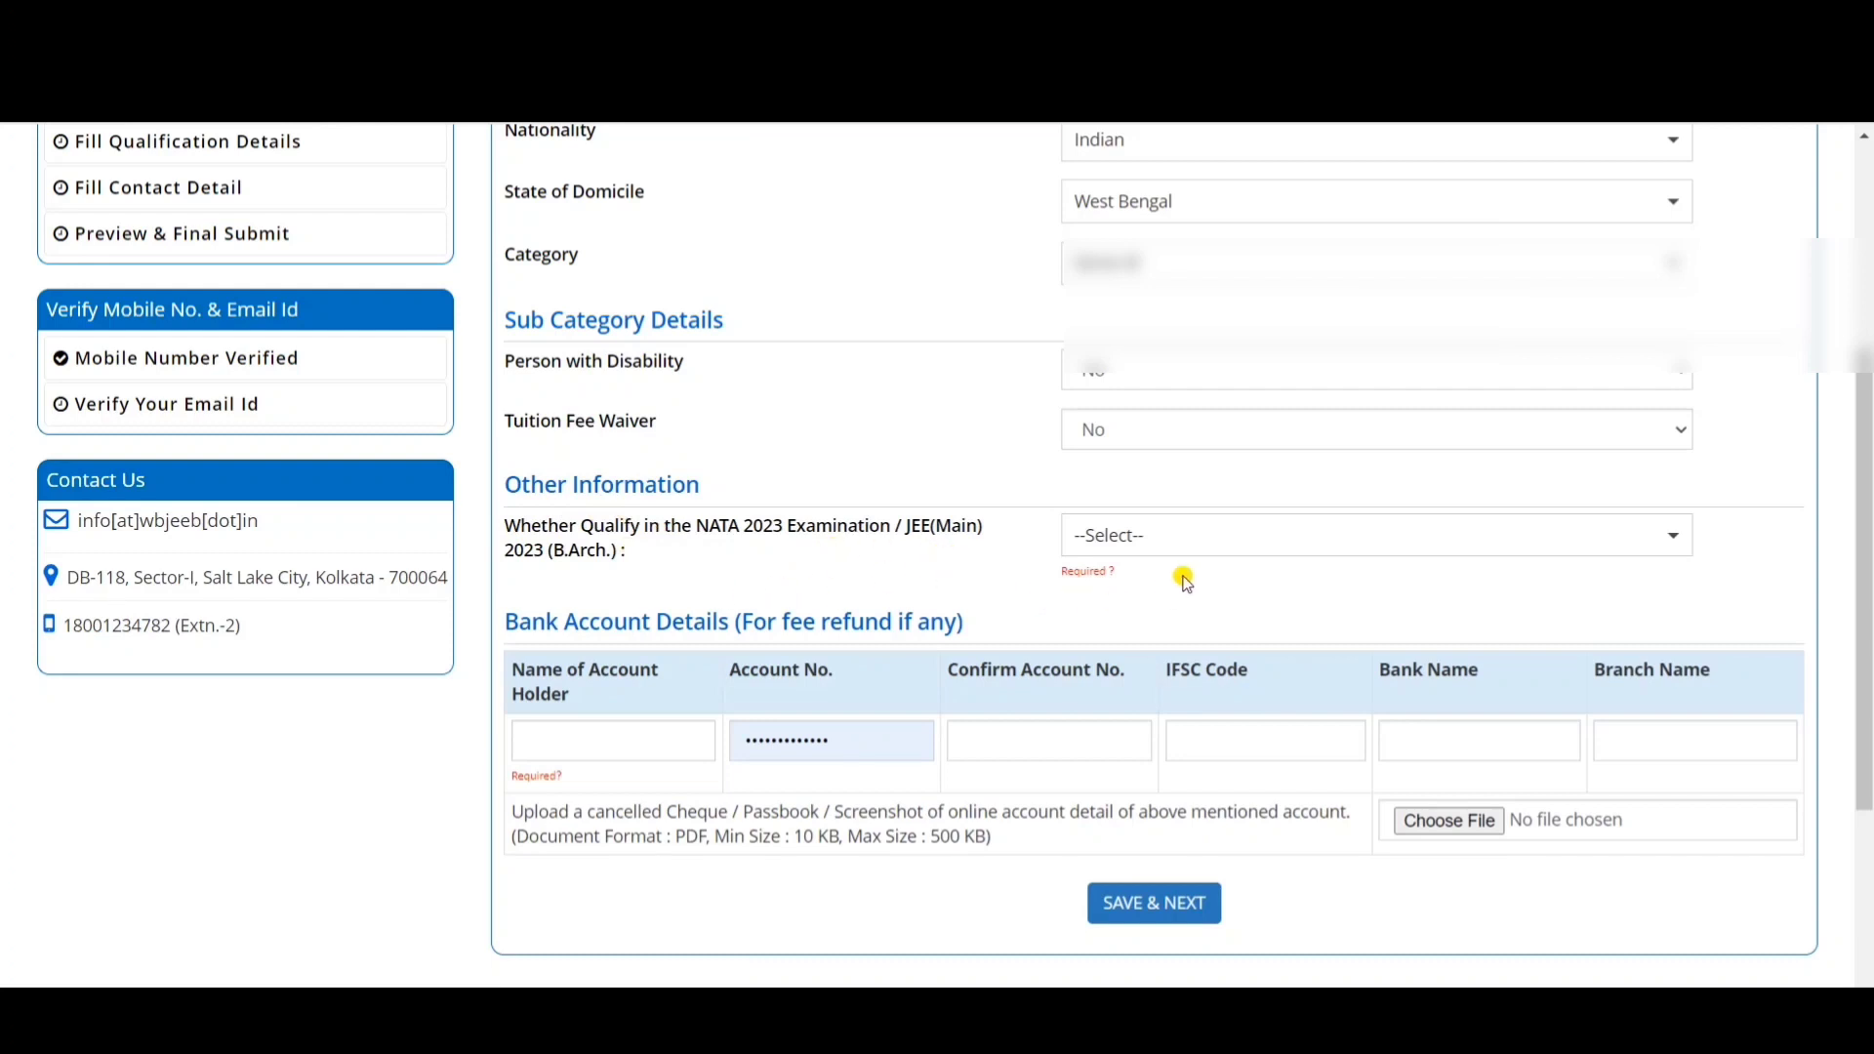
- Answer YES for the NATA 2023 / JEE(Main) 2023 (B.Arch.) qualification, and save the application form with the refund bank account details
{"action": "left_click", "coordinate": [1138, 543]}
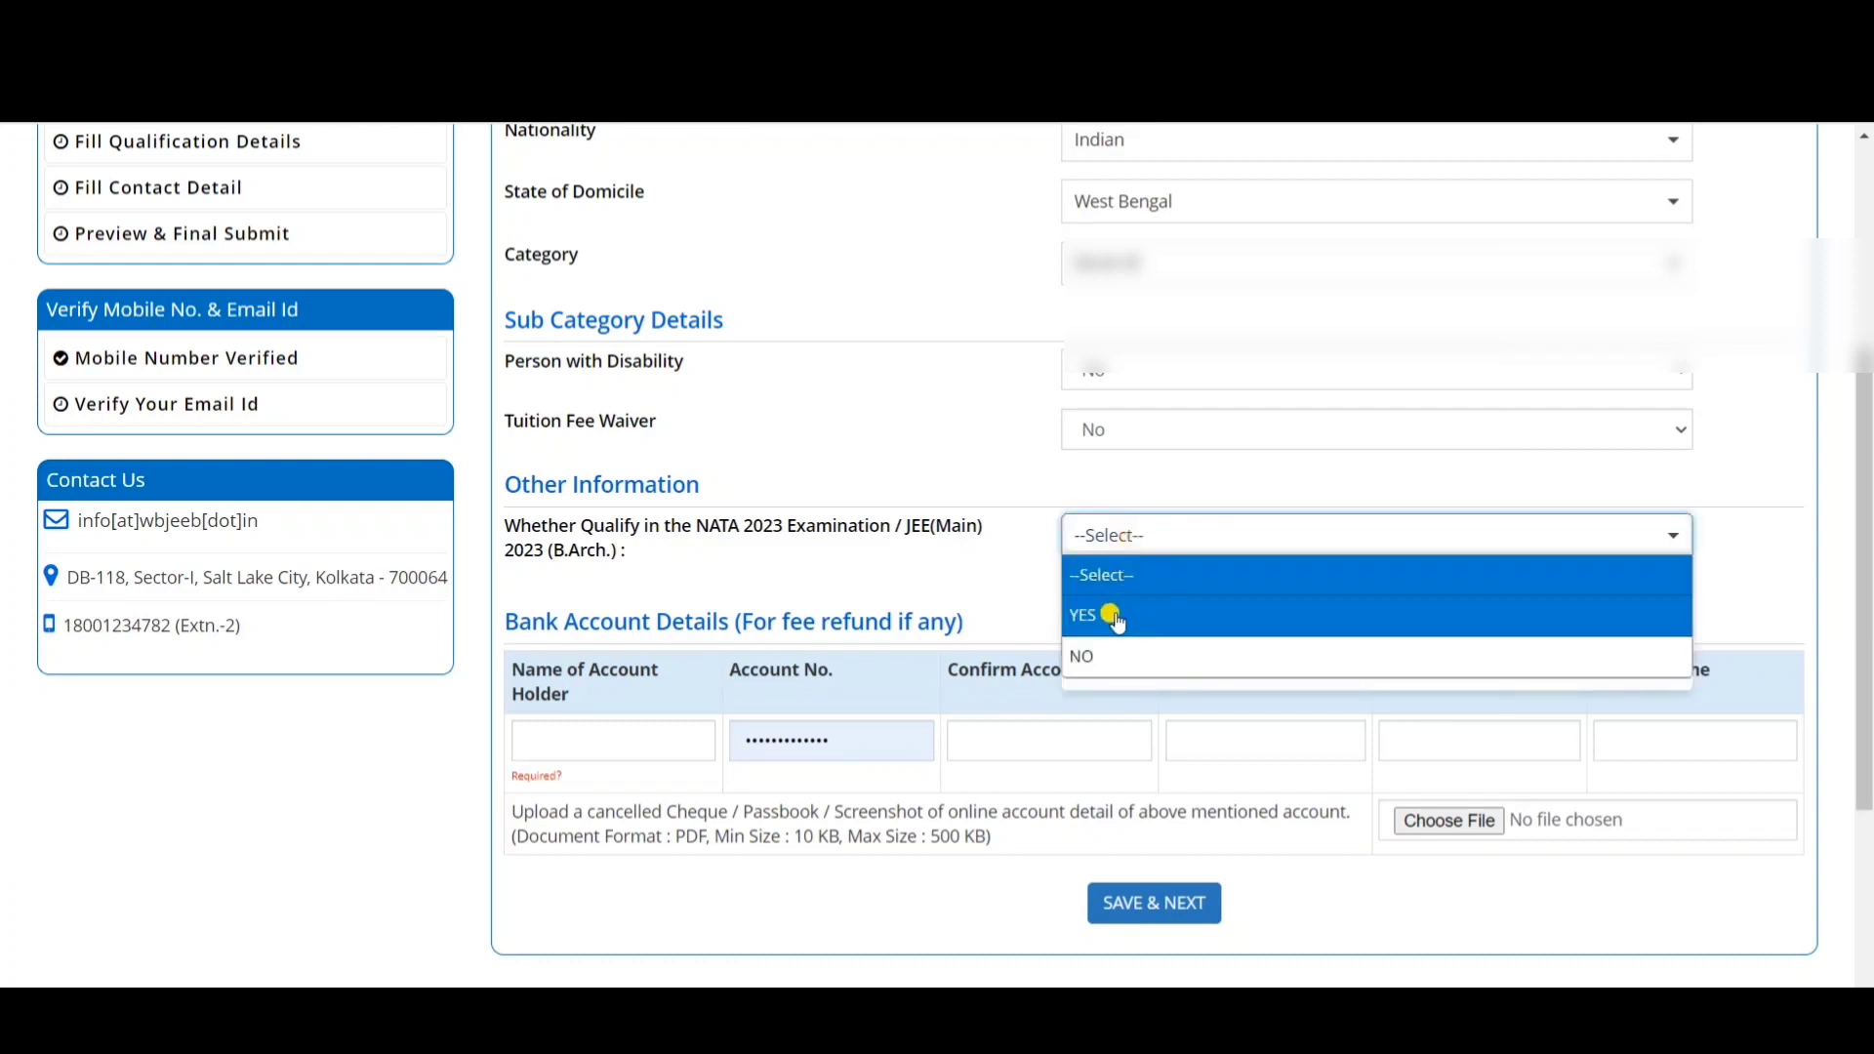
{"action": "left_click", "coordinate": [1112, 621]}
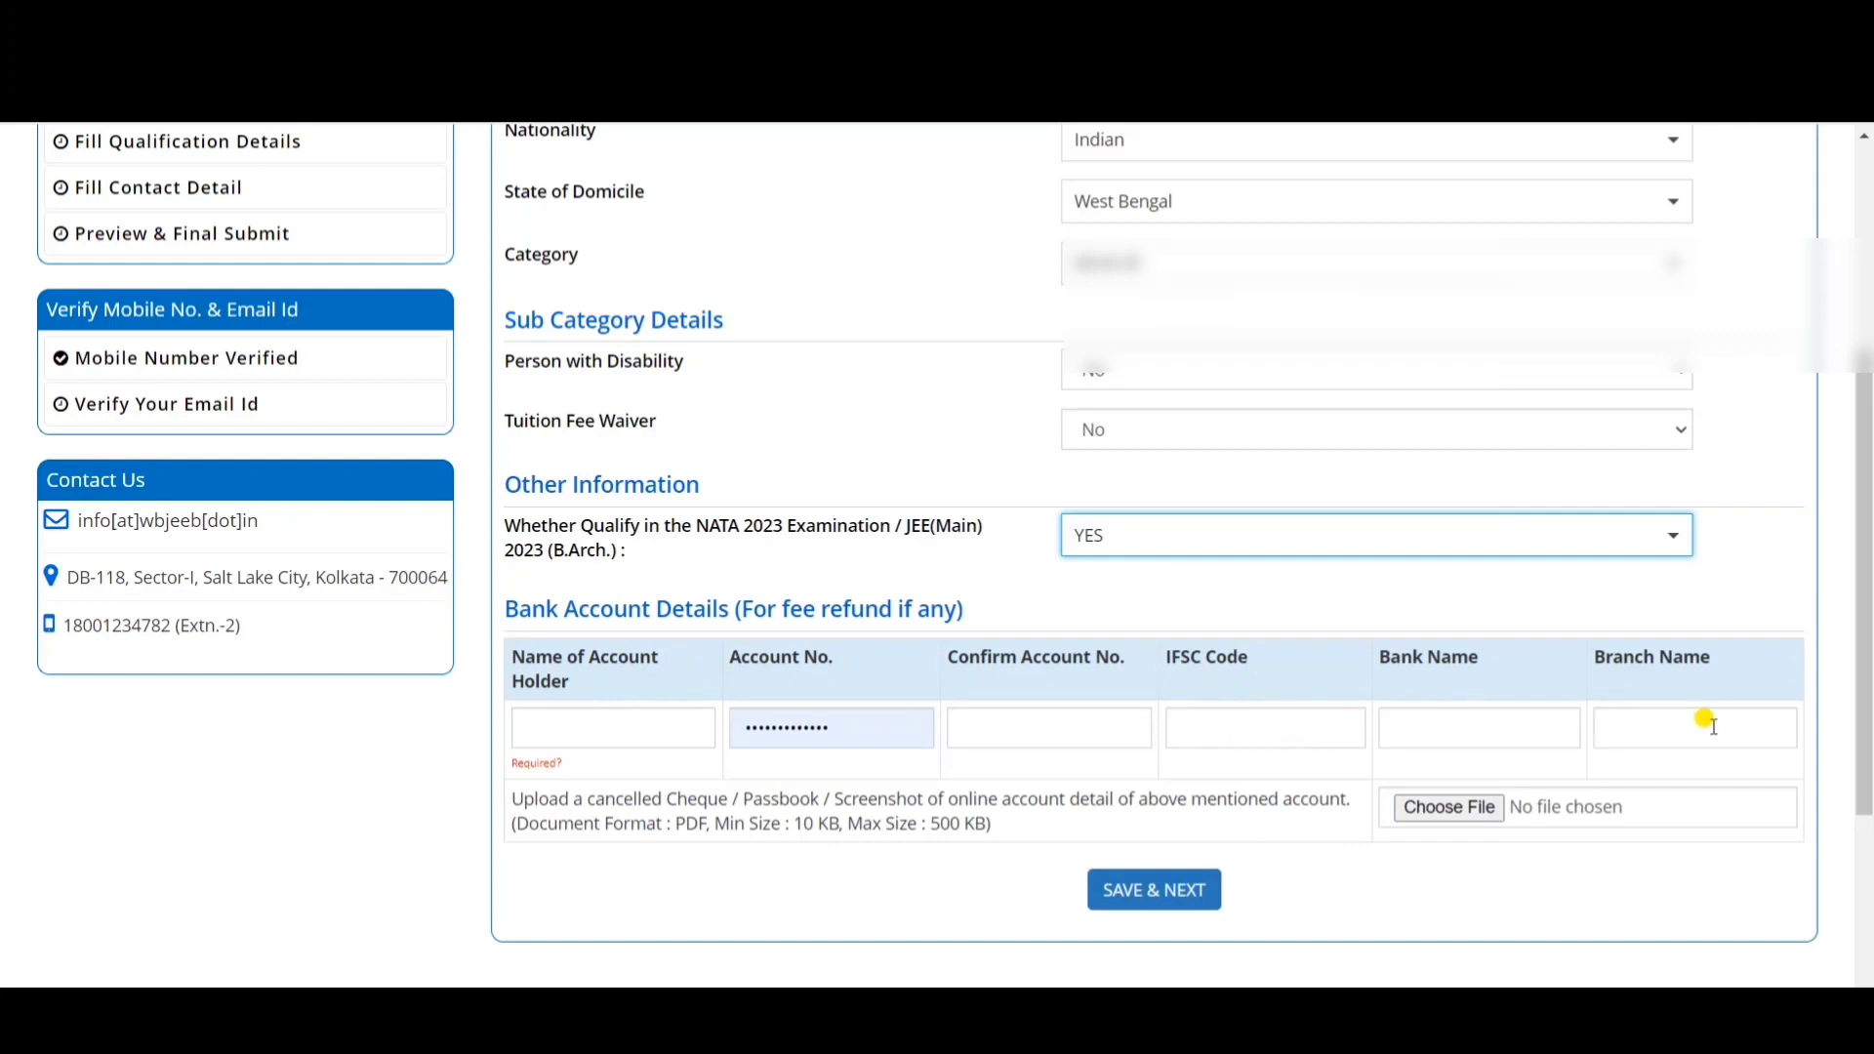
{"action": "scroll", "coordinate": [1163, 810], "scroll_direction": "down", "scroll_amount": 1}
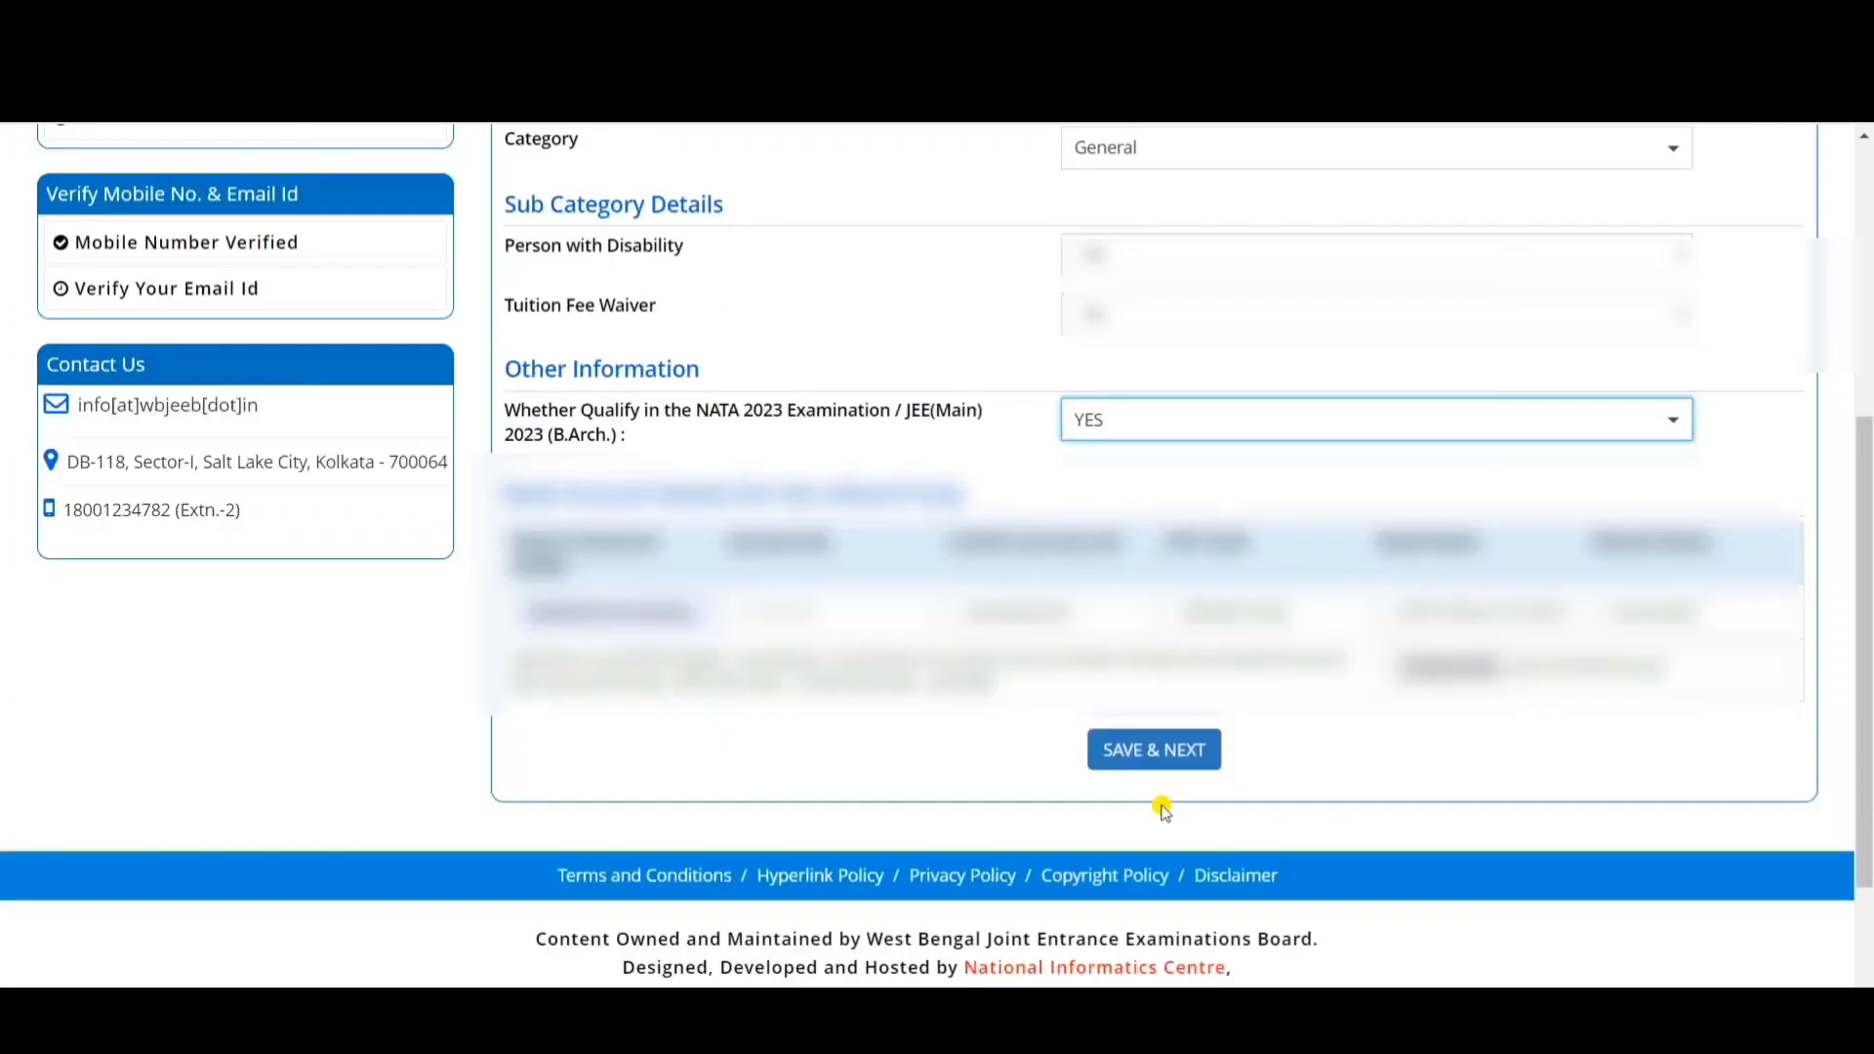
{"action": "left_click", "coordinate": [1150, 749]}
{"action": "left_click", "coordinate": [884, 633]}
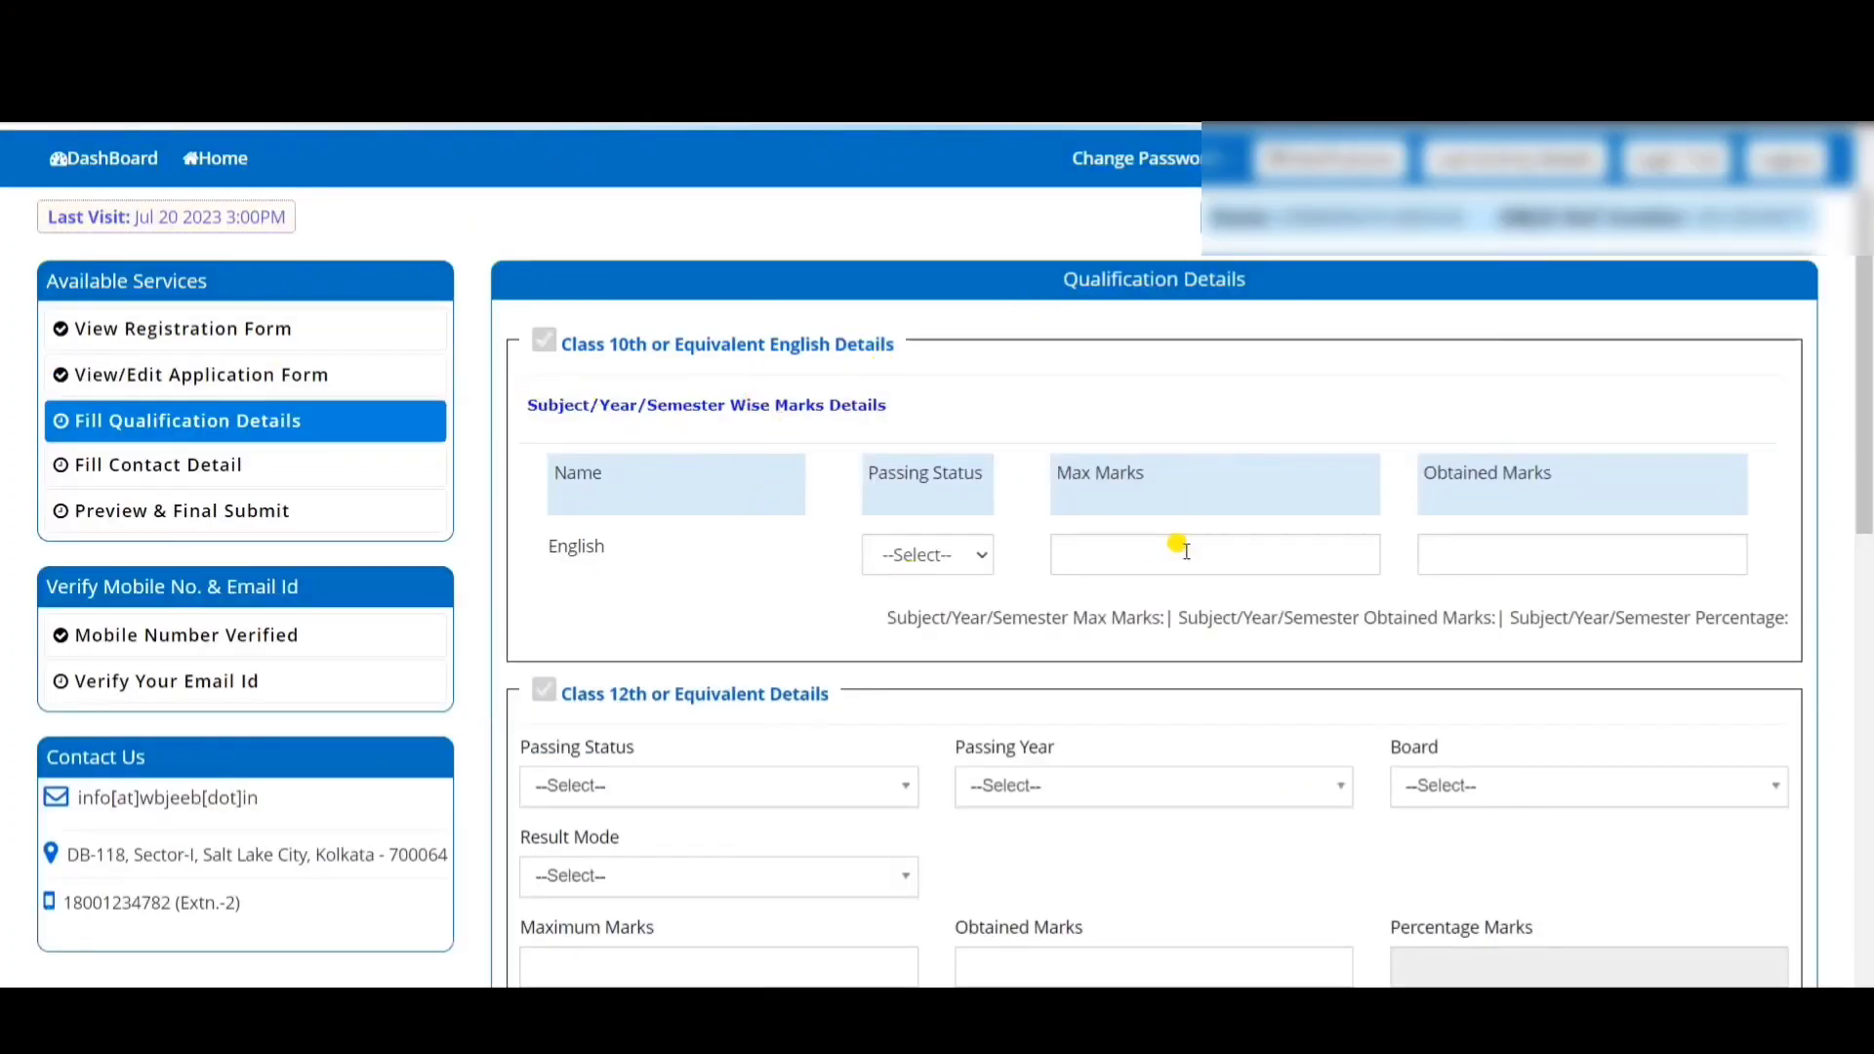
- Mark Class 10th English as Passed with 100 maximum marks and go to its obtained marks
{"action": "left_click", "coordinate": [937, 559]}
{"action": "left_click", "coordinate": [954, 613]}
{"action": "left_click", "coordinate": [1118, 552]}
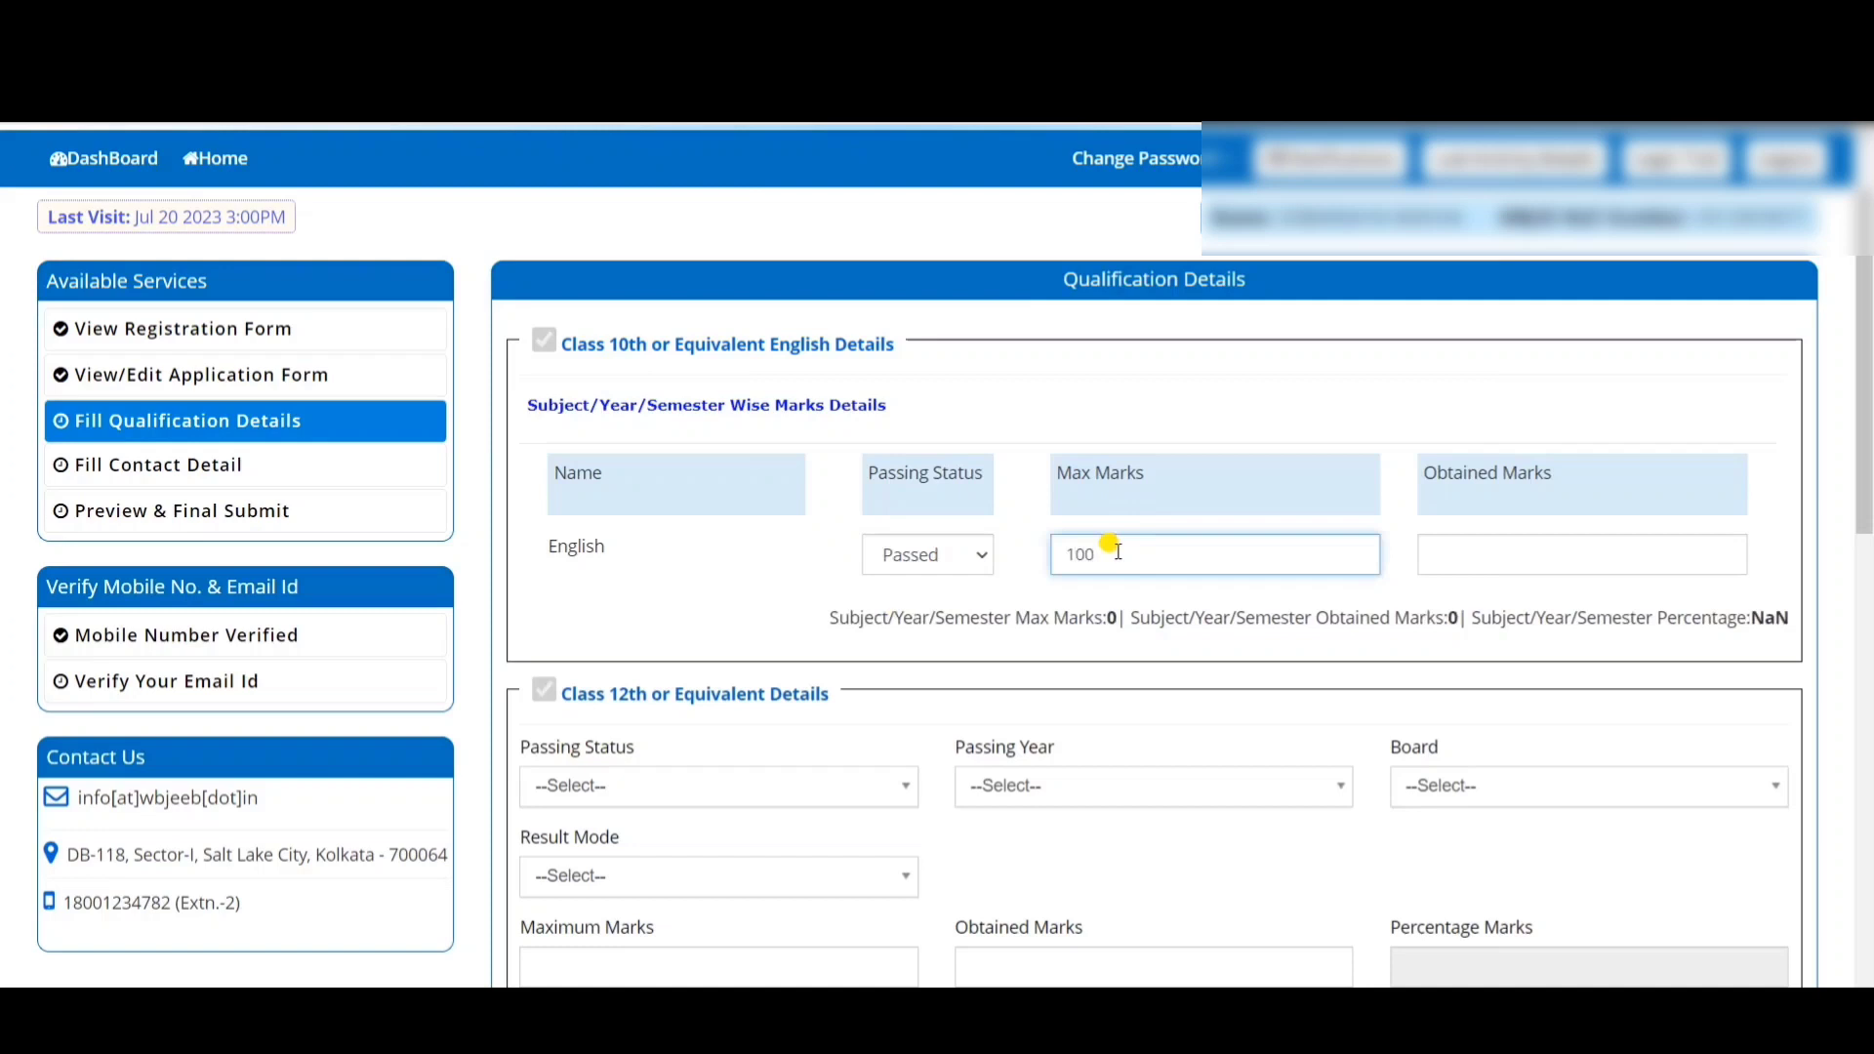
{"action": "left_click", "coordinate": [1612, 550]}
- Set the Class 12th passing status to Passed and the passing year to 2023
{"action": "left_click_drag", "start_coordinate": [1866, 452], "coordinate": [1862, 590]}
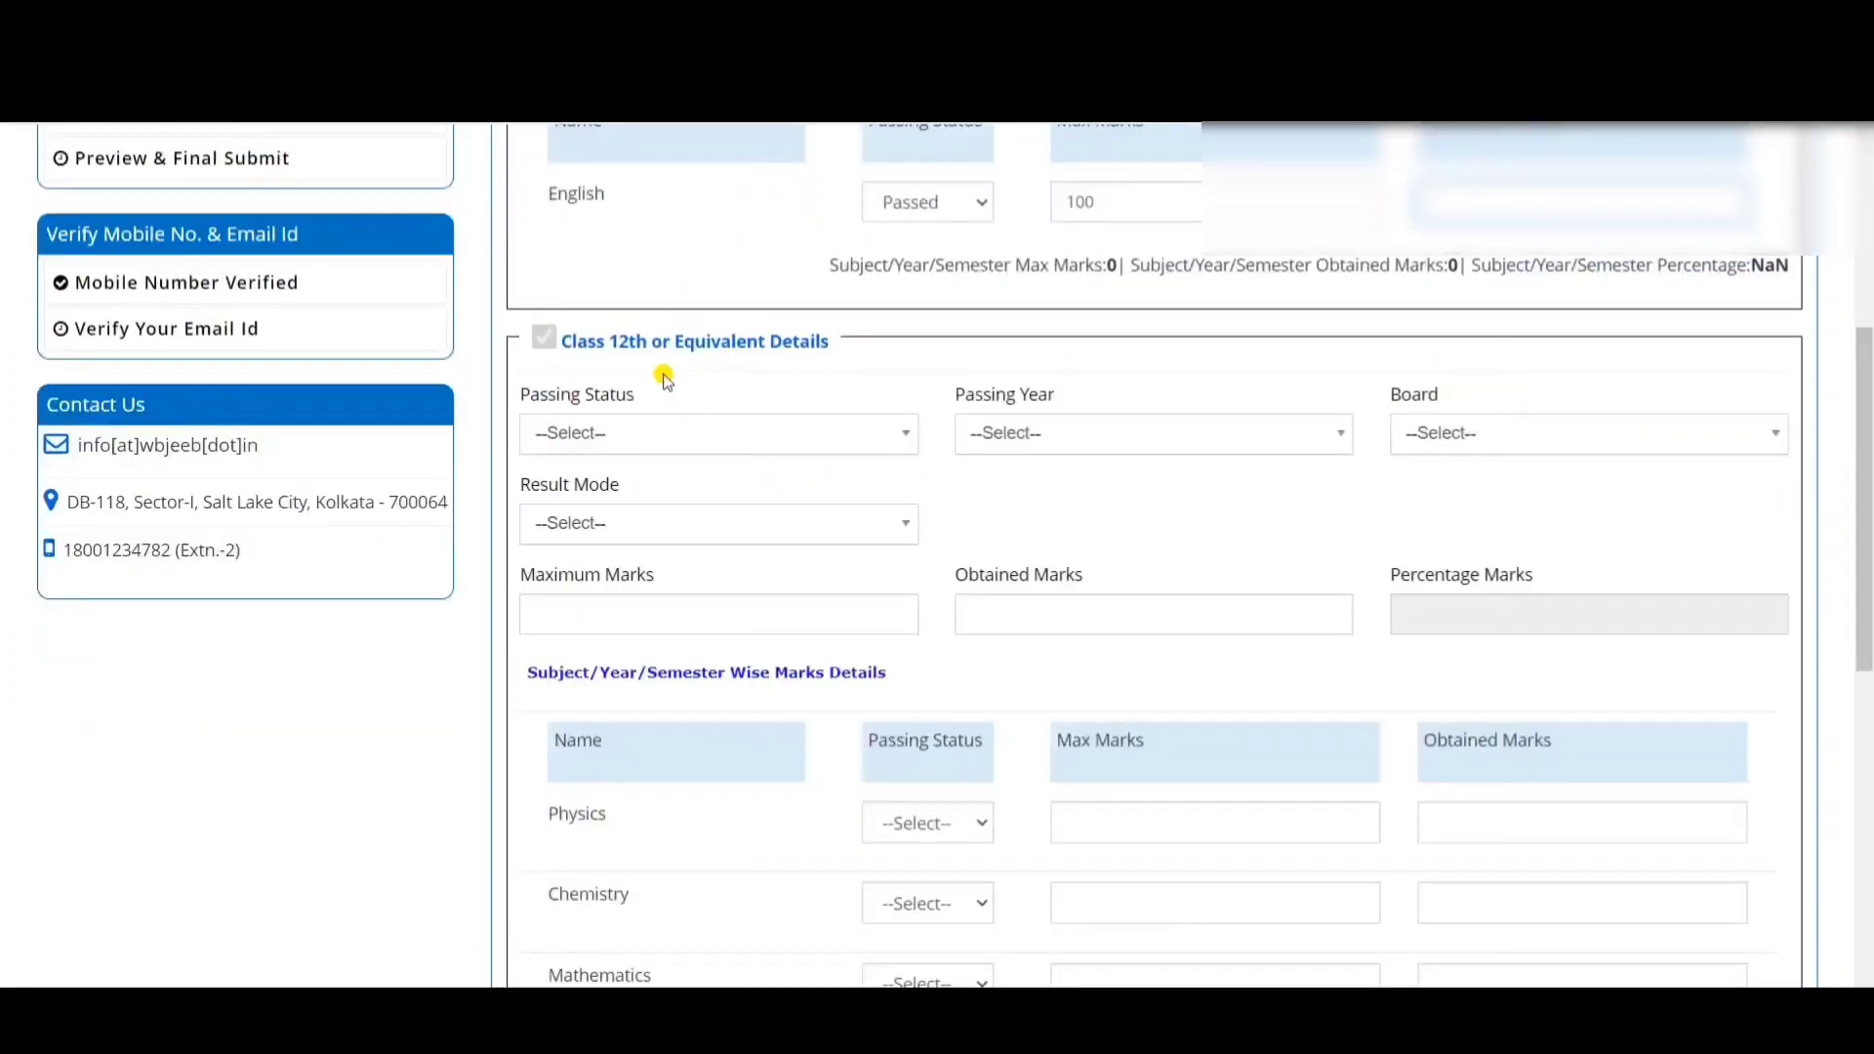
{"action": "left_click", "coordinate": [744, 430]}
{"action": "left_click", "coordinate": [592, 549]}
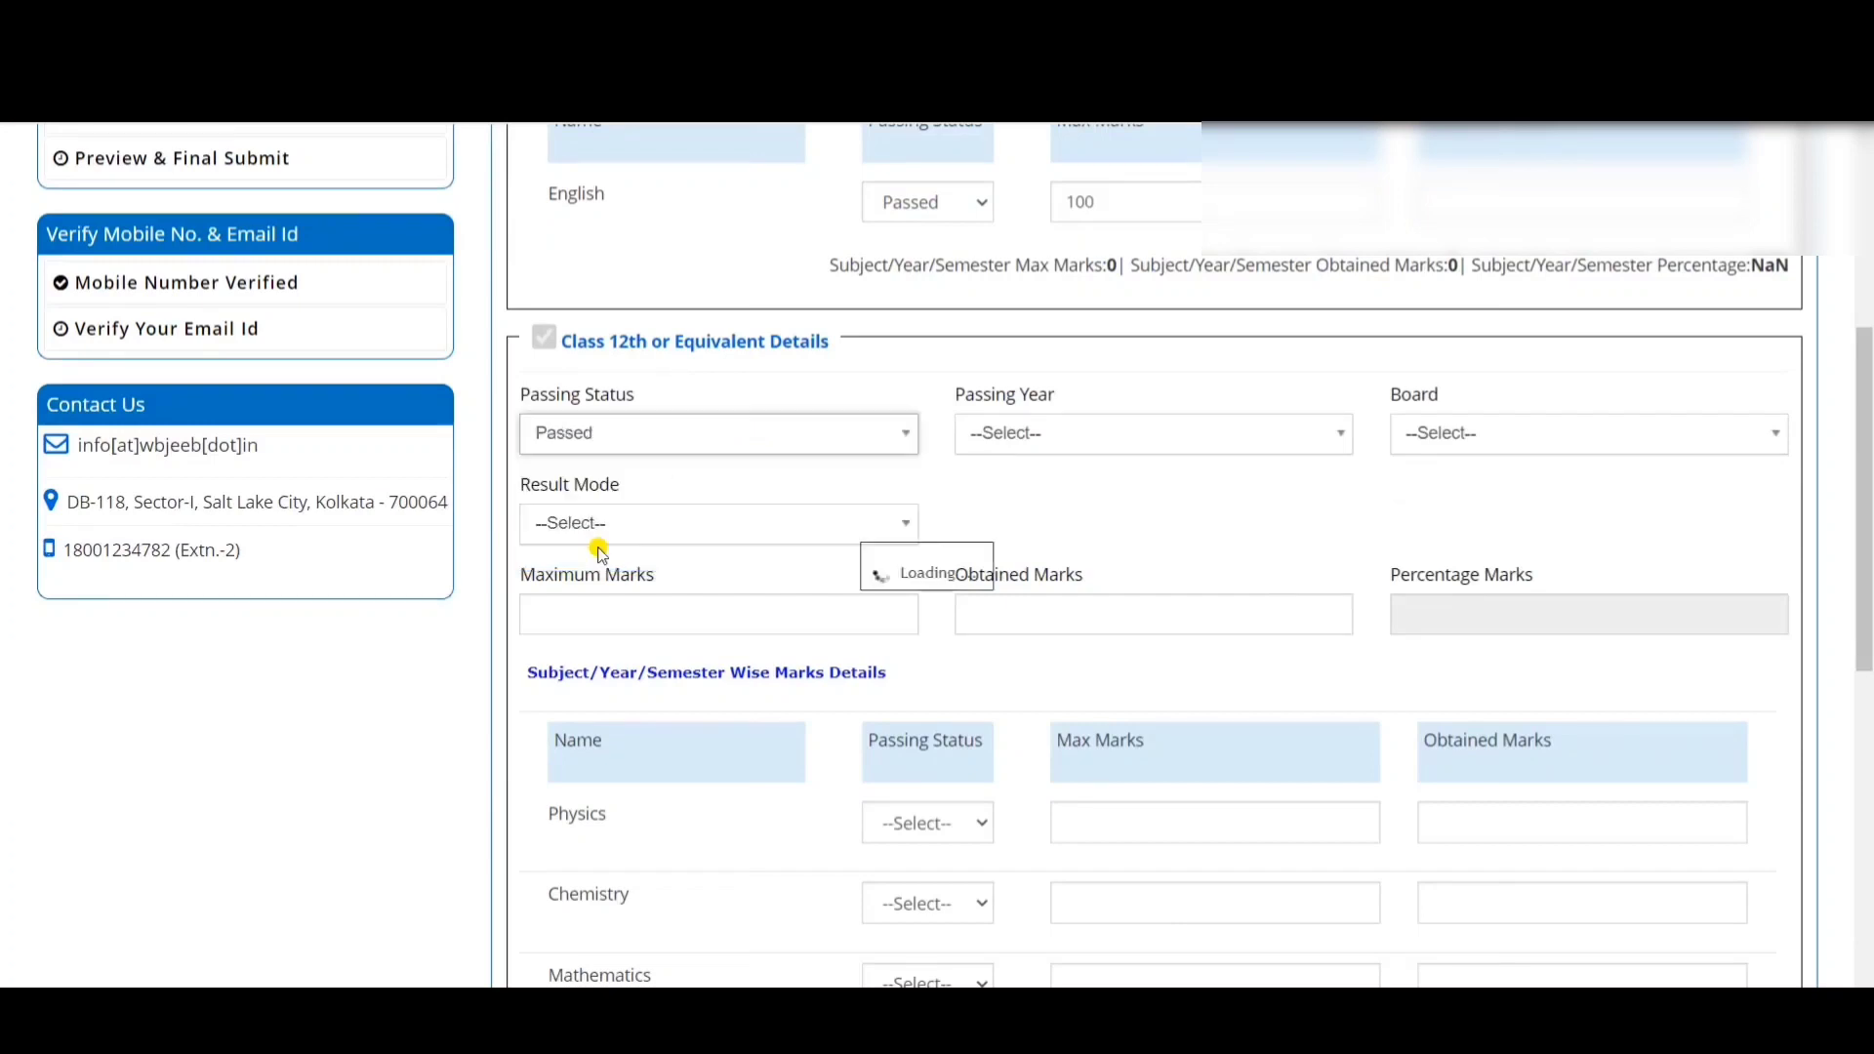
{"action": "left_click", "coordinate": [1069, 432]}
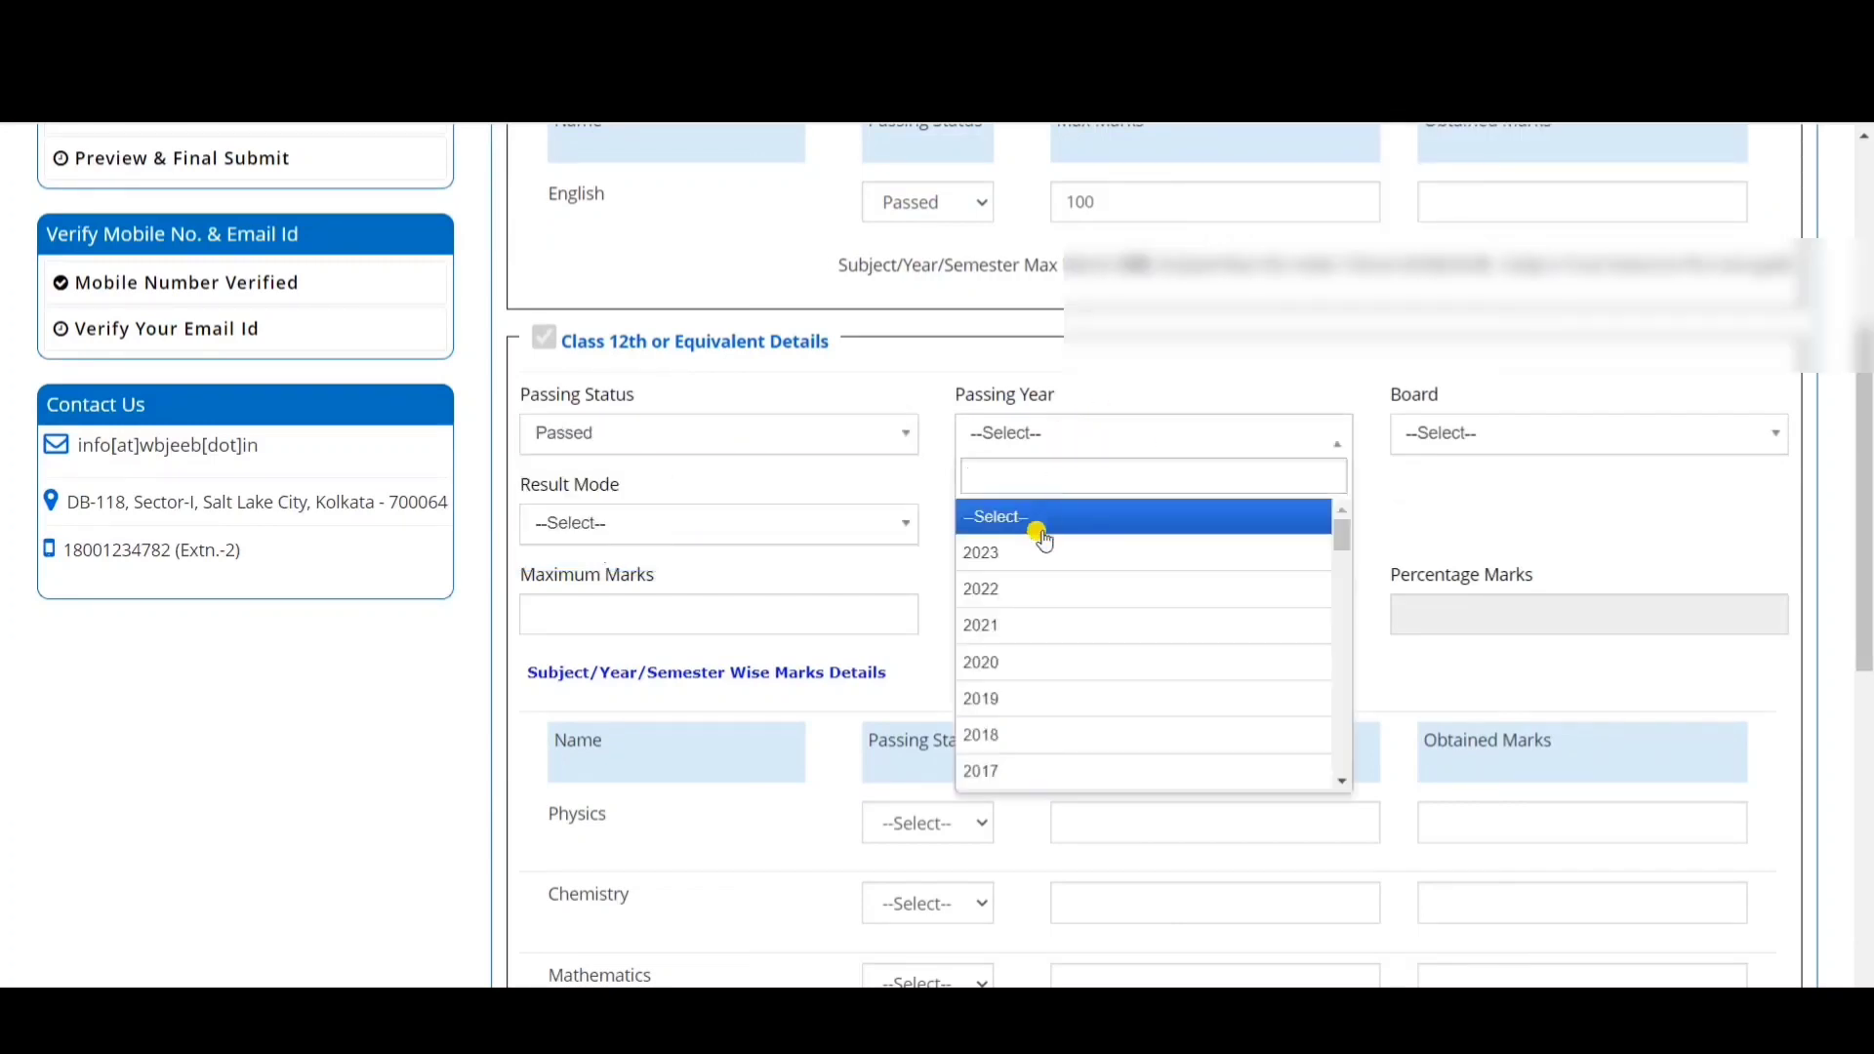
{"action": "left_click", "coordinate": [1040, 553]}
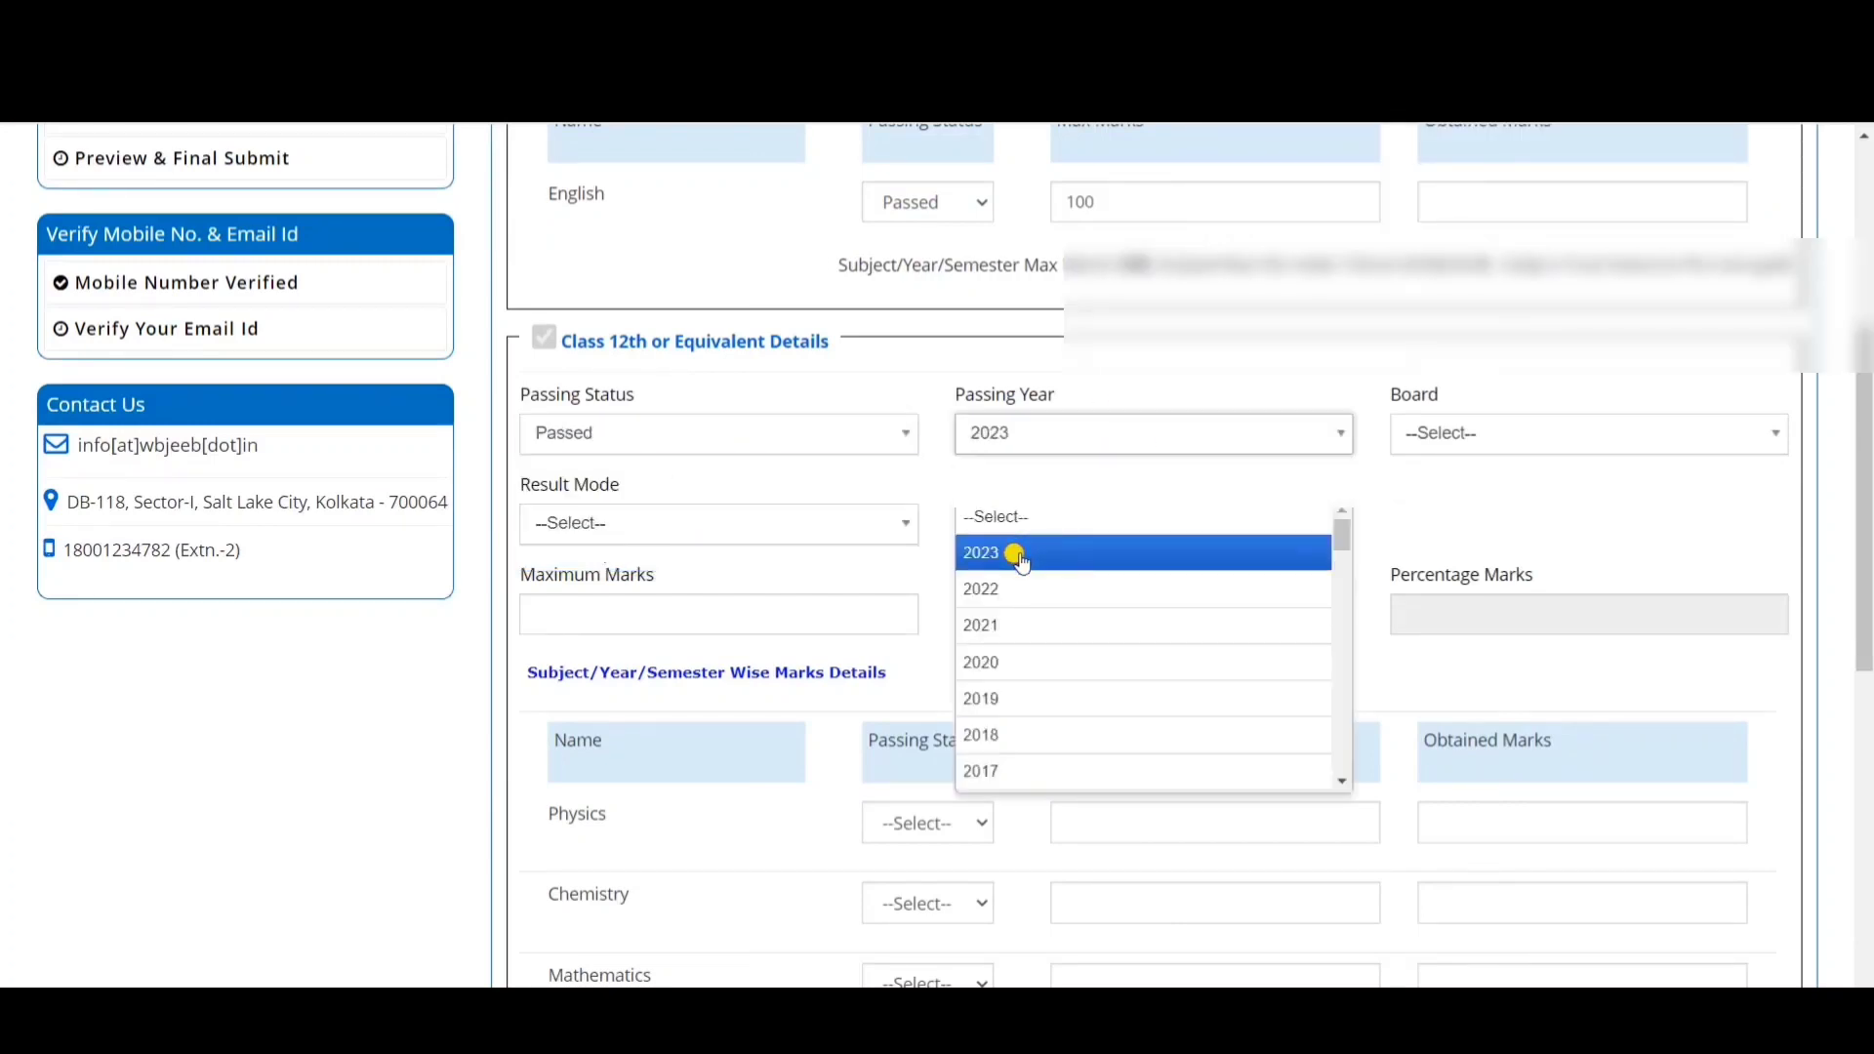
- Look through the available choices for the Class 12th board and result mode
{"action": "left_click", "coordinate": [1433, 440]}
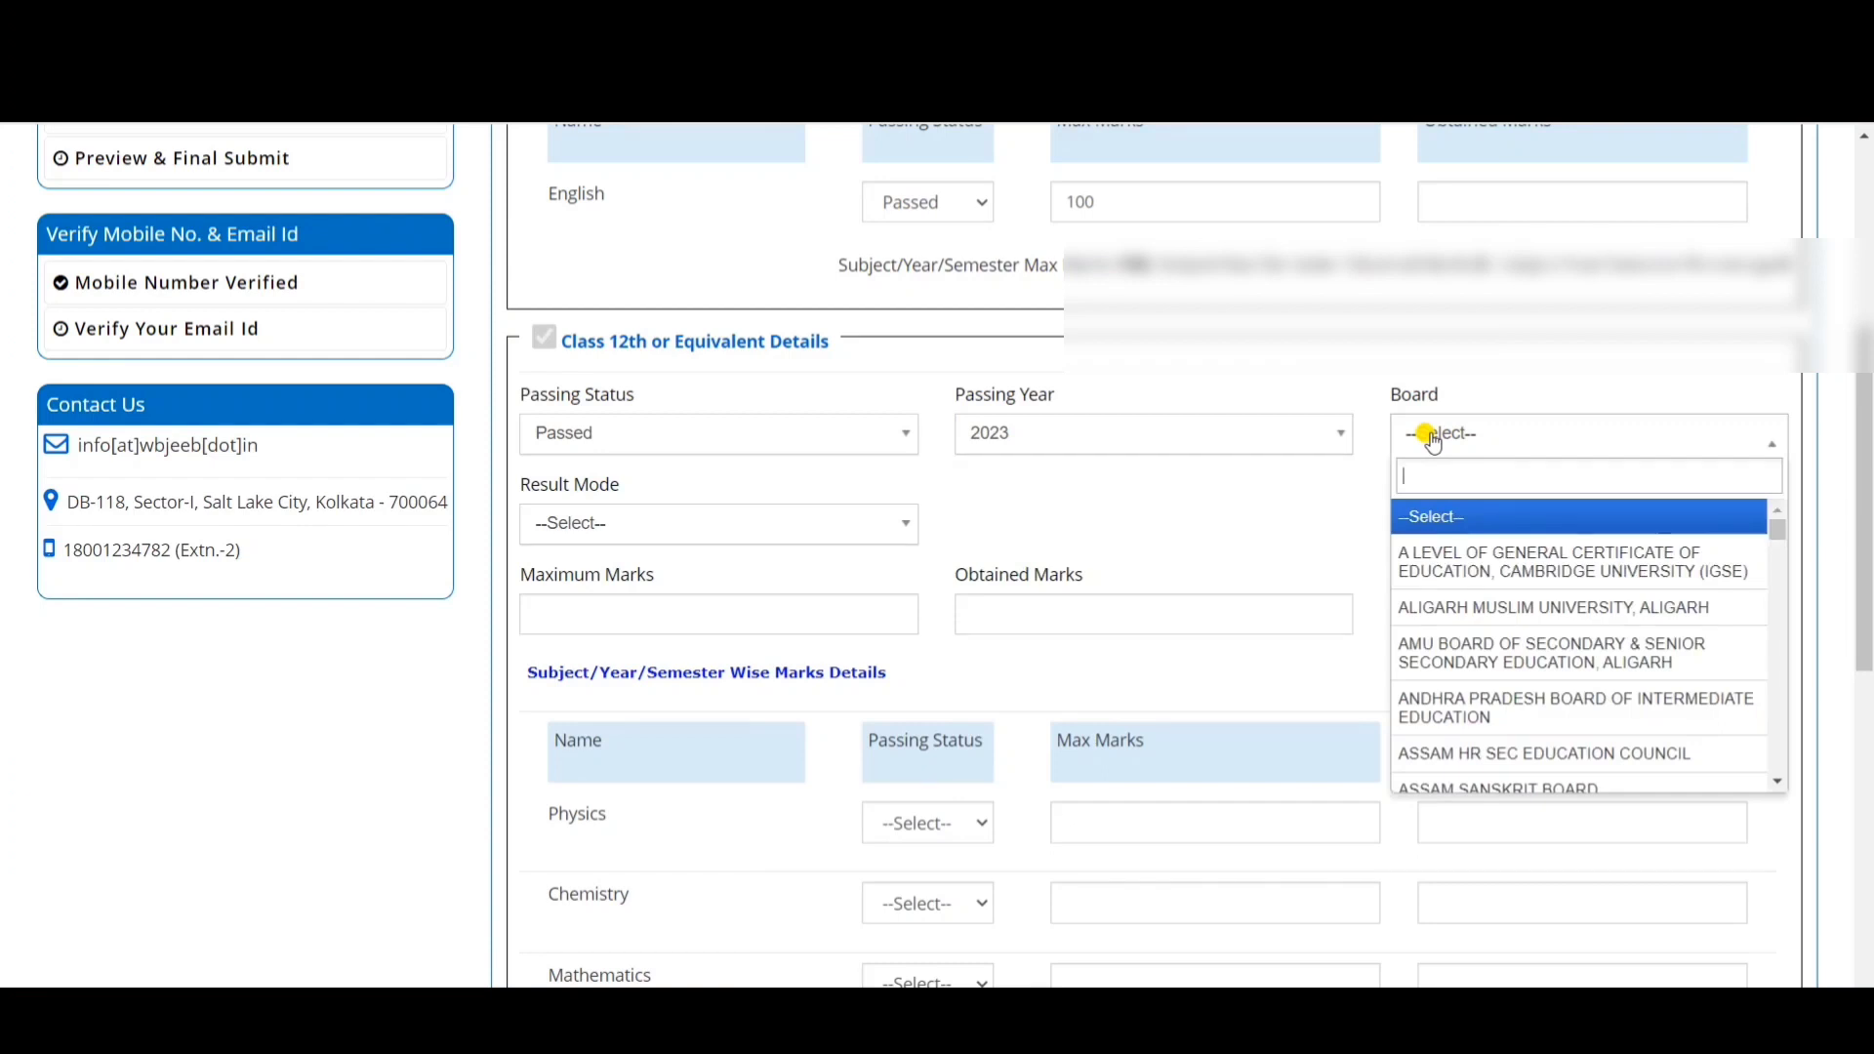
{"action": "left_click", "coordinate": [726, 540]}
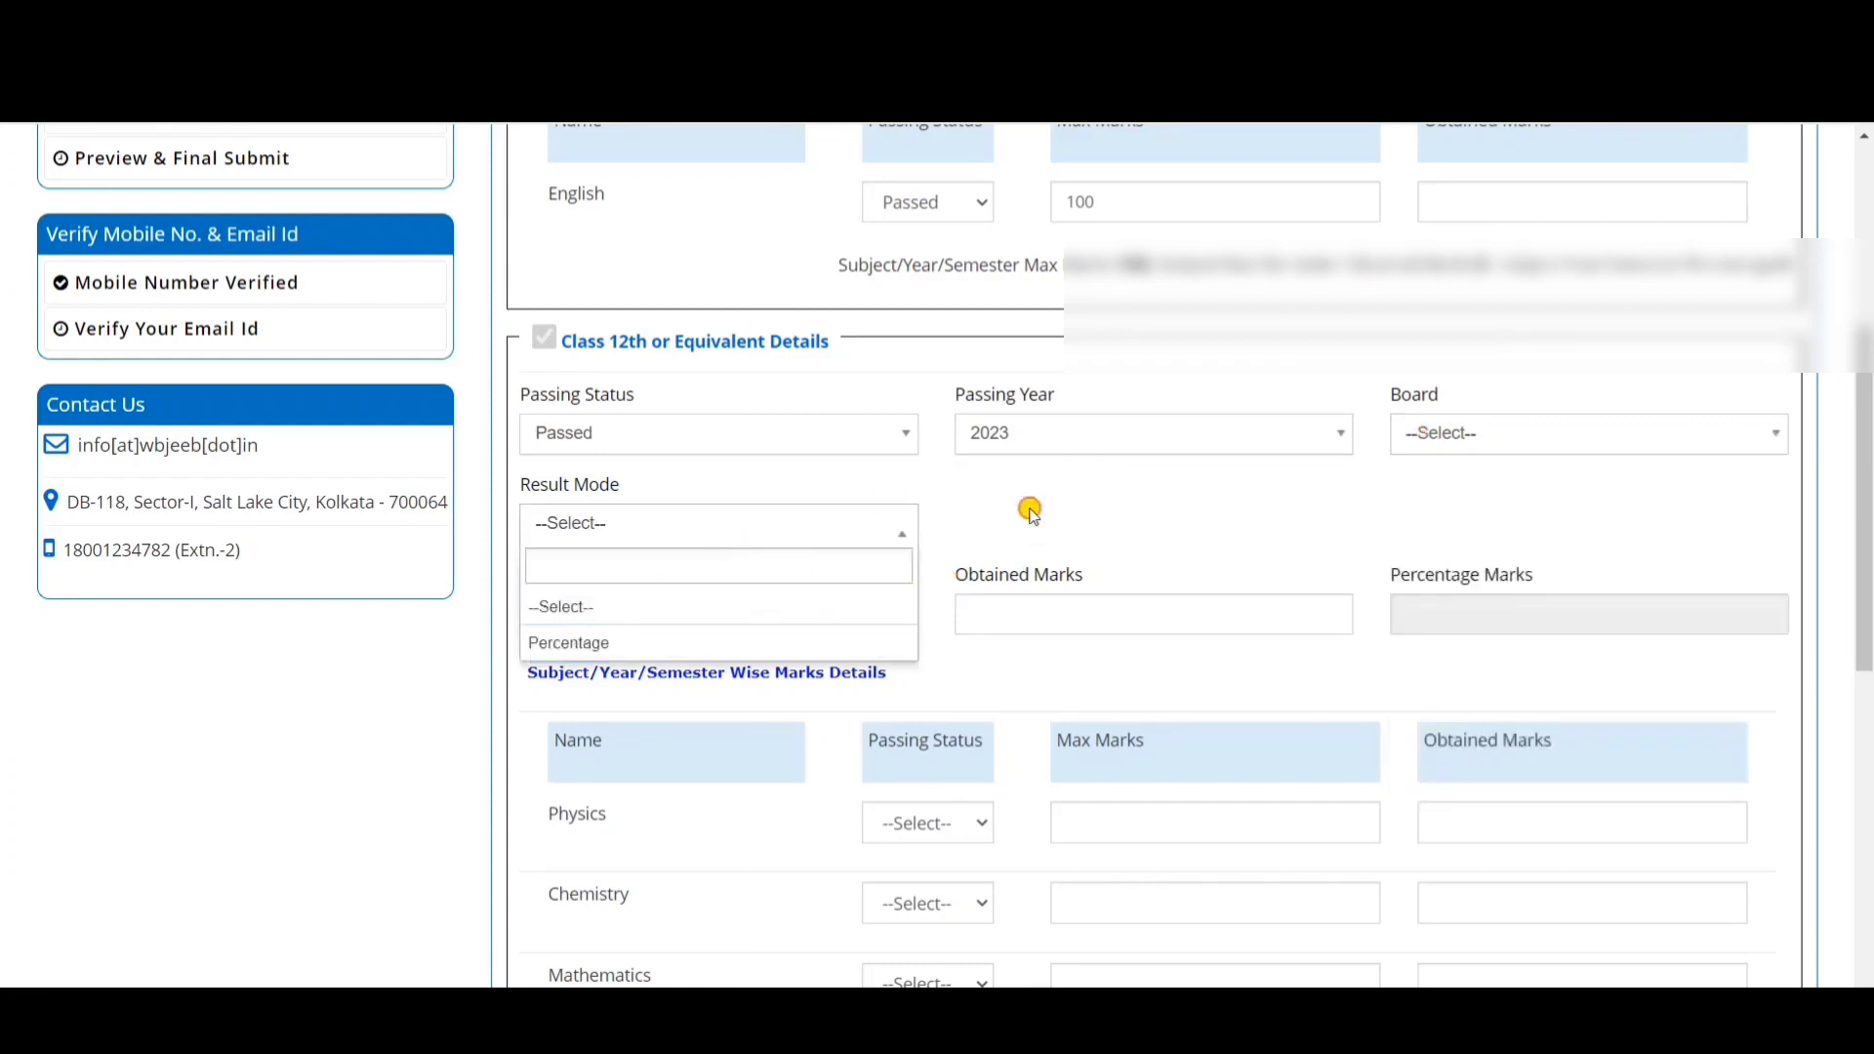
{"action": "left_click", "coordinate": [594, 619]}
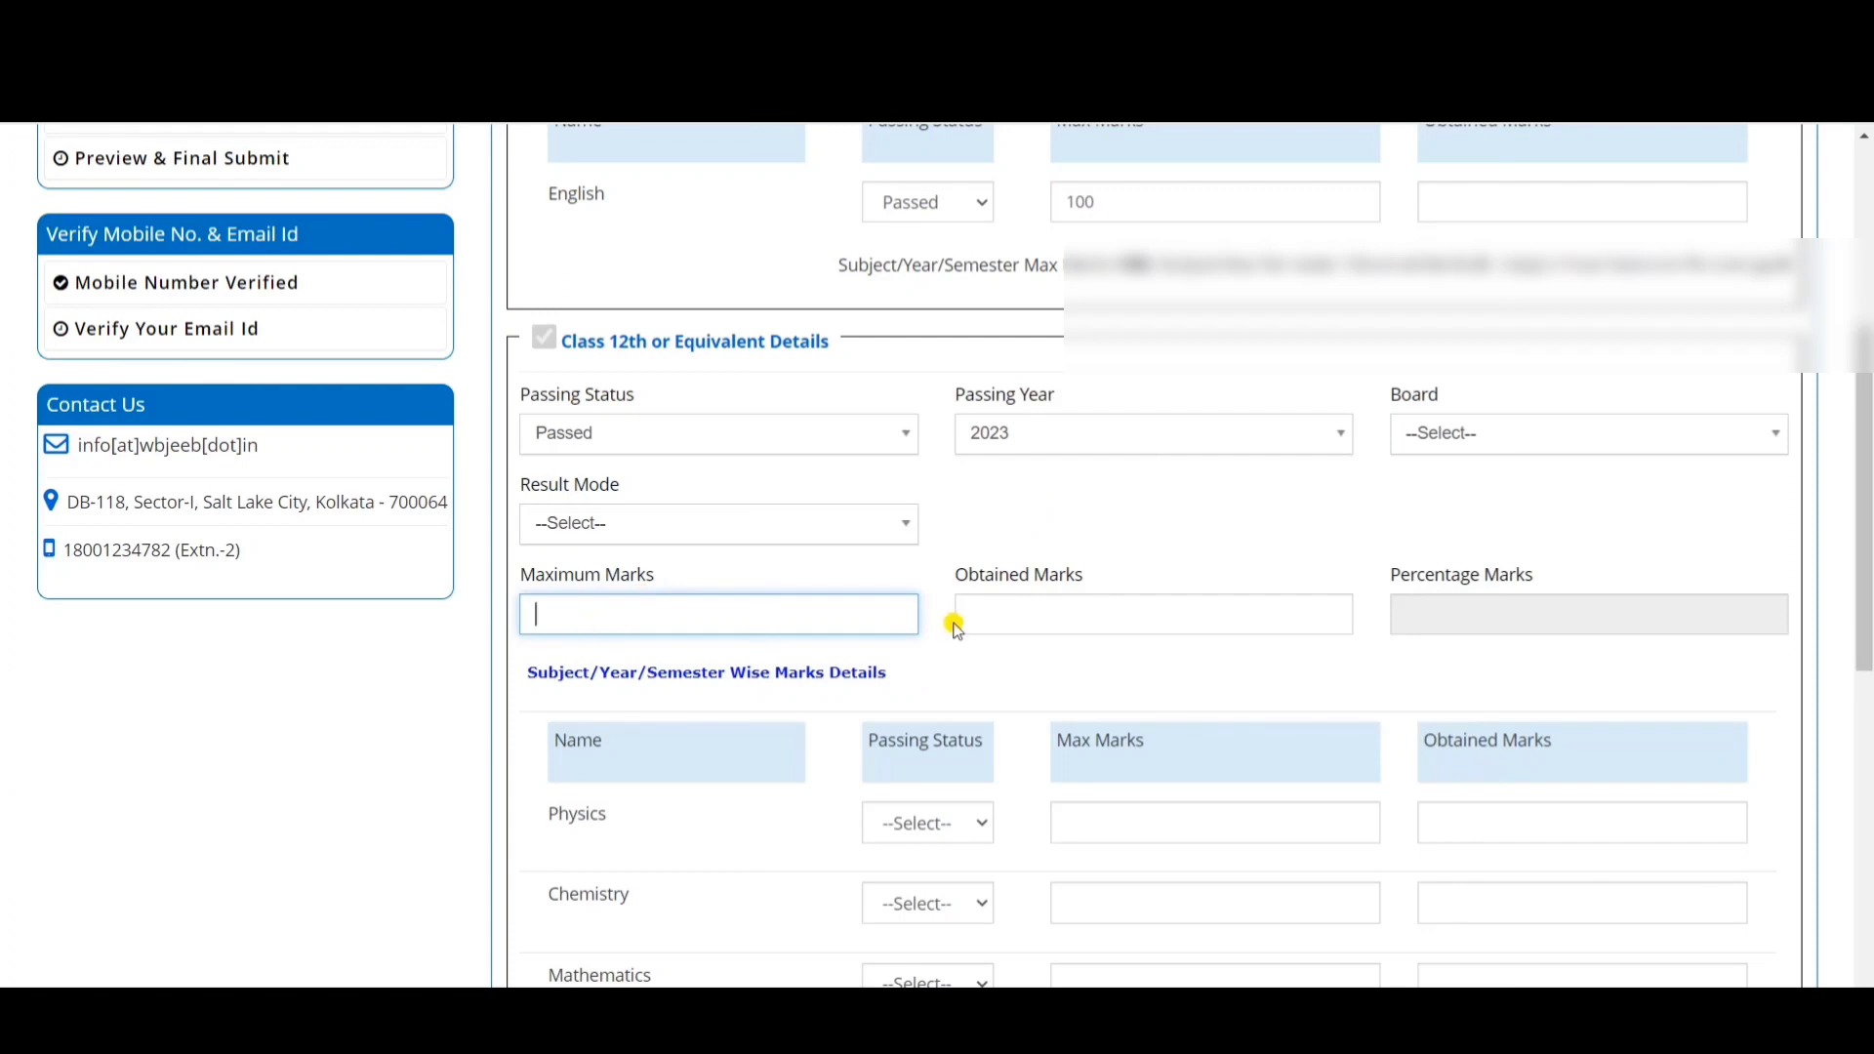
- Look through the choices for the two optional subjects in the Class 12th subject-wise marks
{"action": "scroll", "coordinate": [1581, 614], "scroll_direction": "down", "scroll_amount": 4}
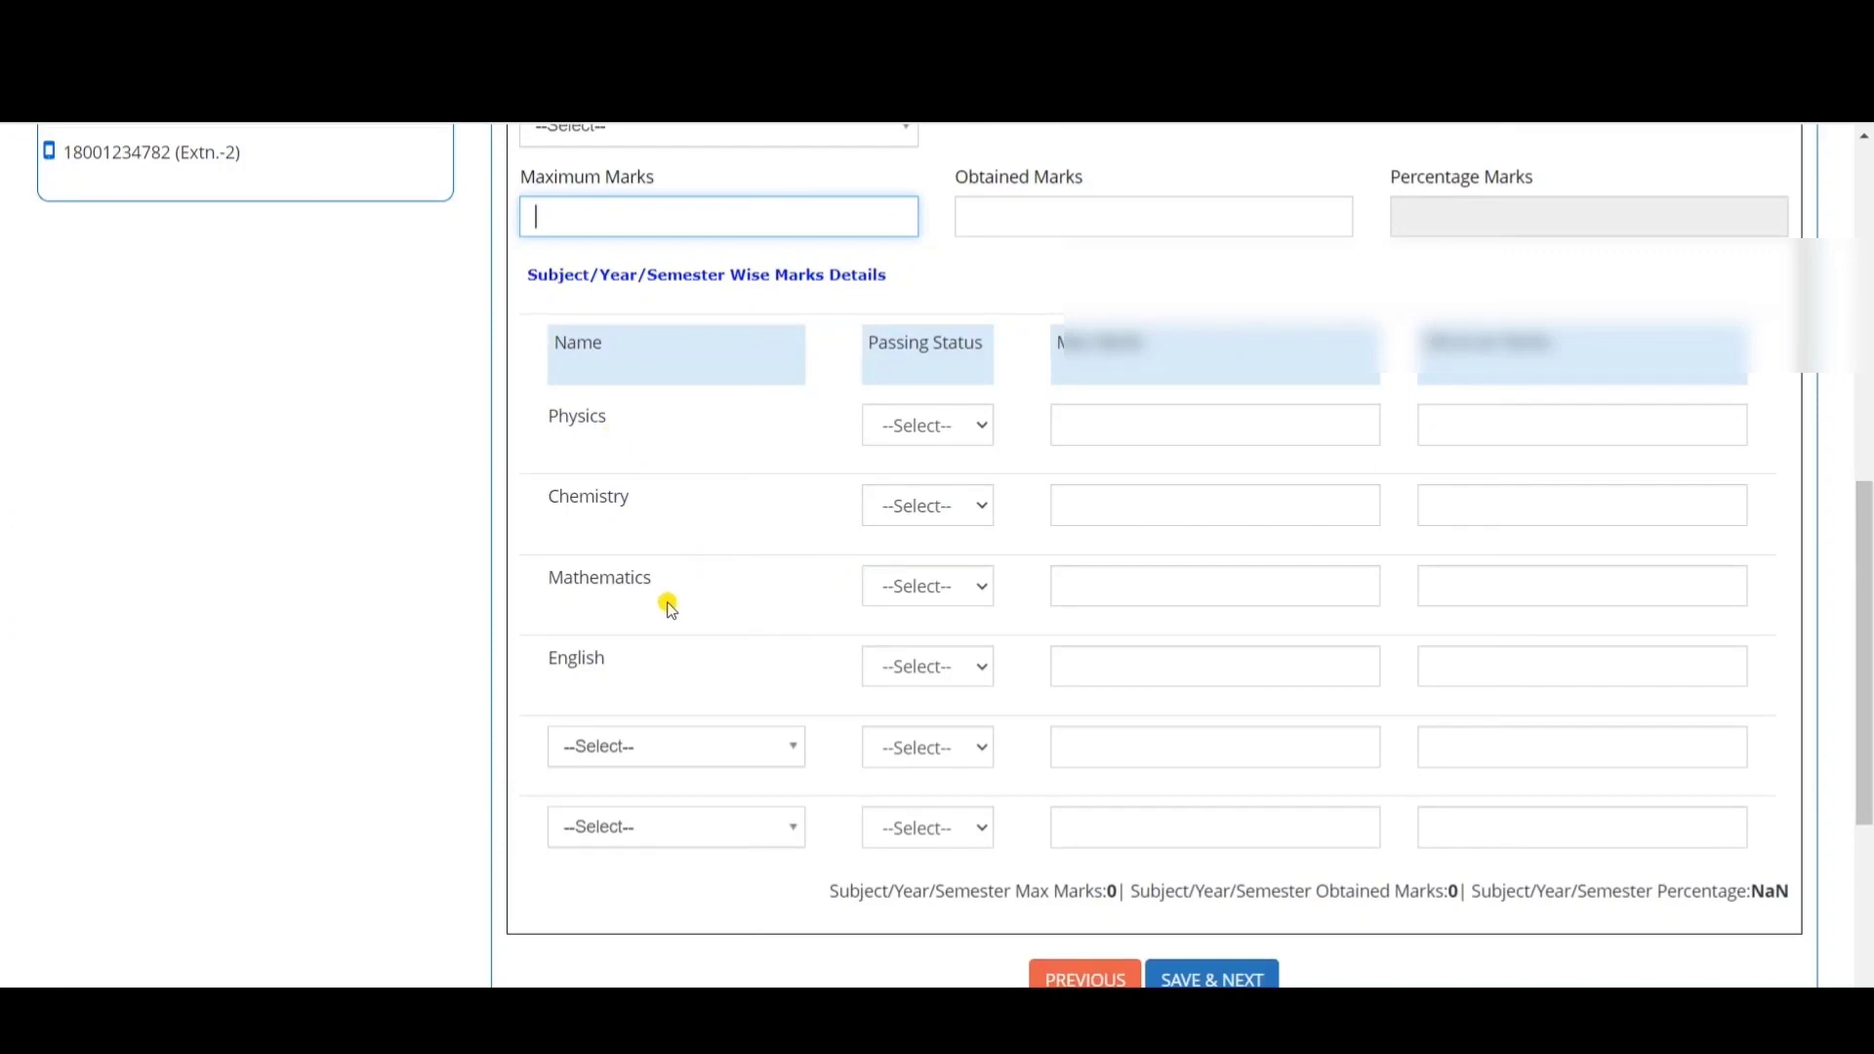
{"action": "left_click", "coordinate": [800, 750]}
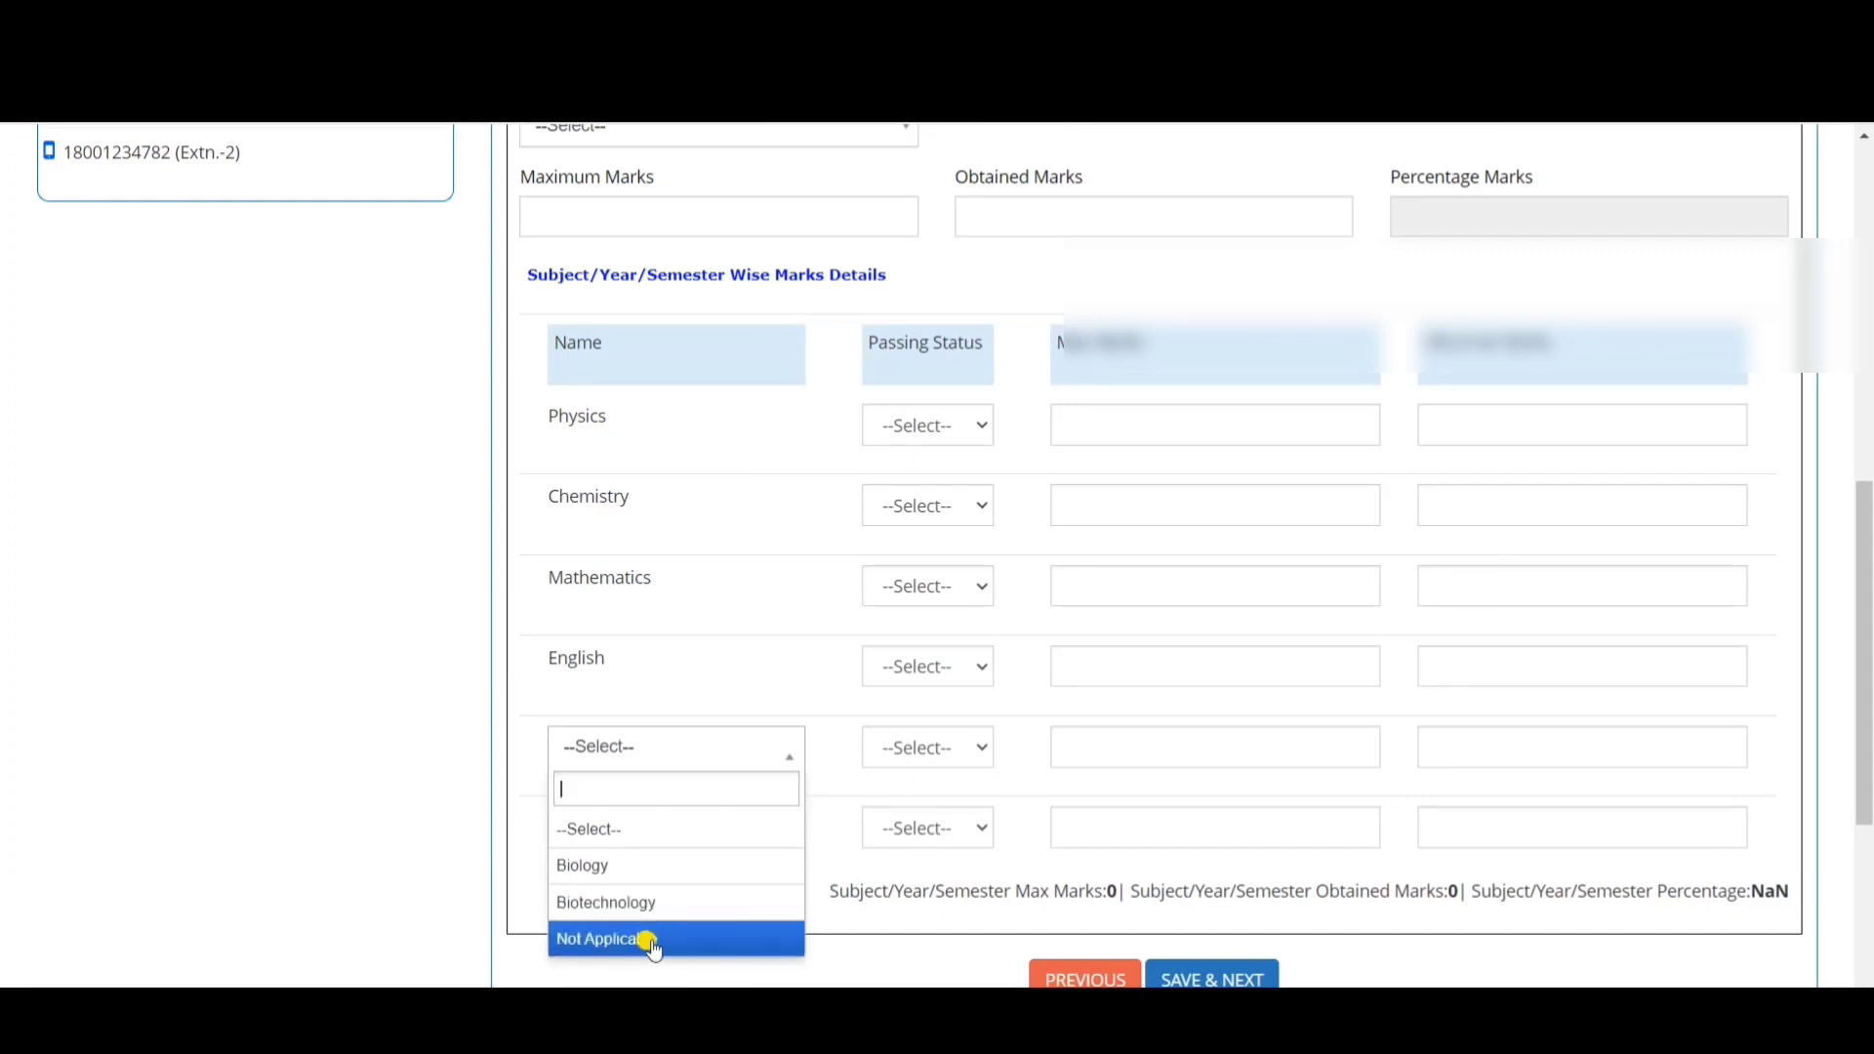
{"action": "left_click_drag", "start_coordinate": [1867, 668], "coordinate": [1869, 727]}
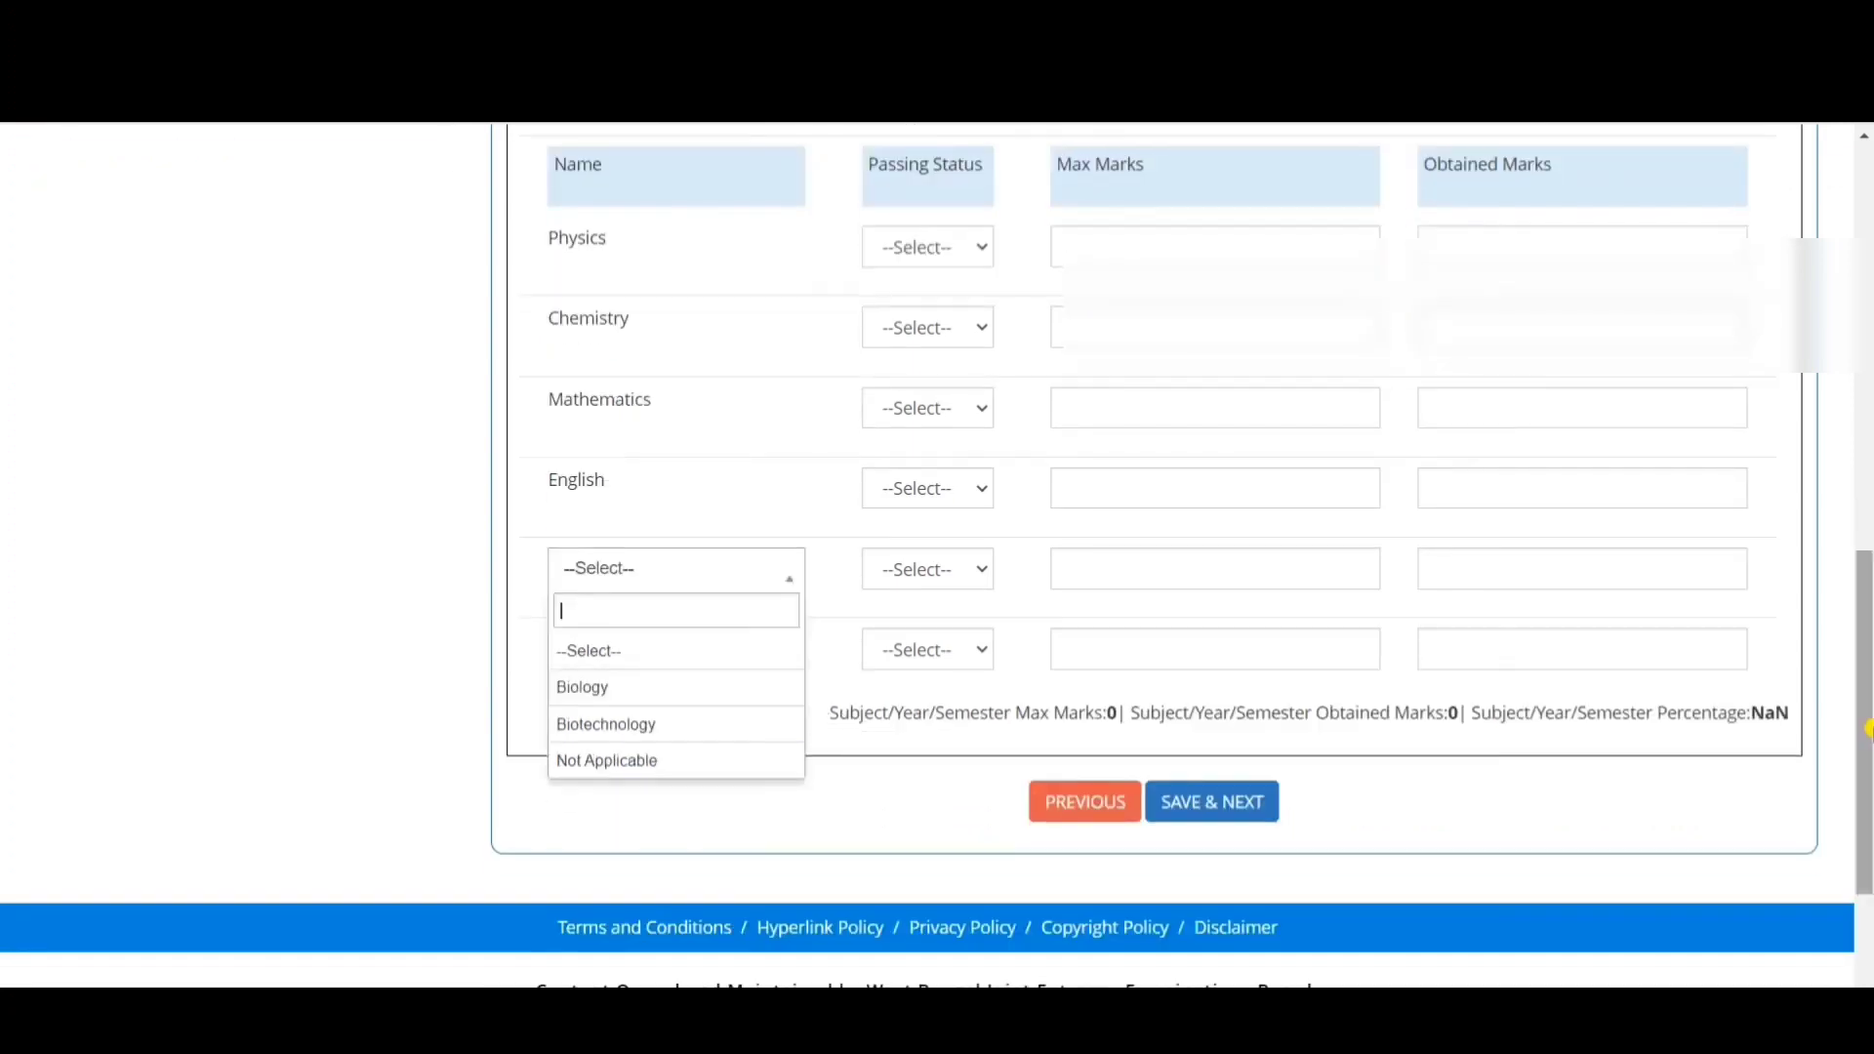
{"action": "left_click", "coordinate": [903, 769]}
{"action": "left_click", "coordinate": [690, 653]}
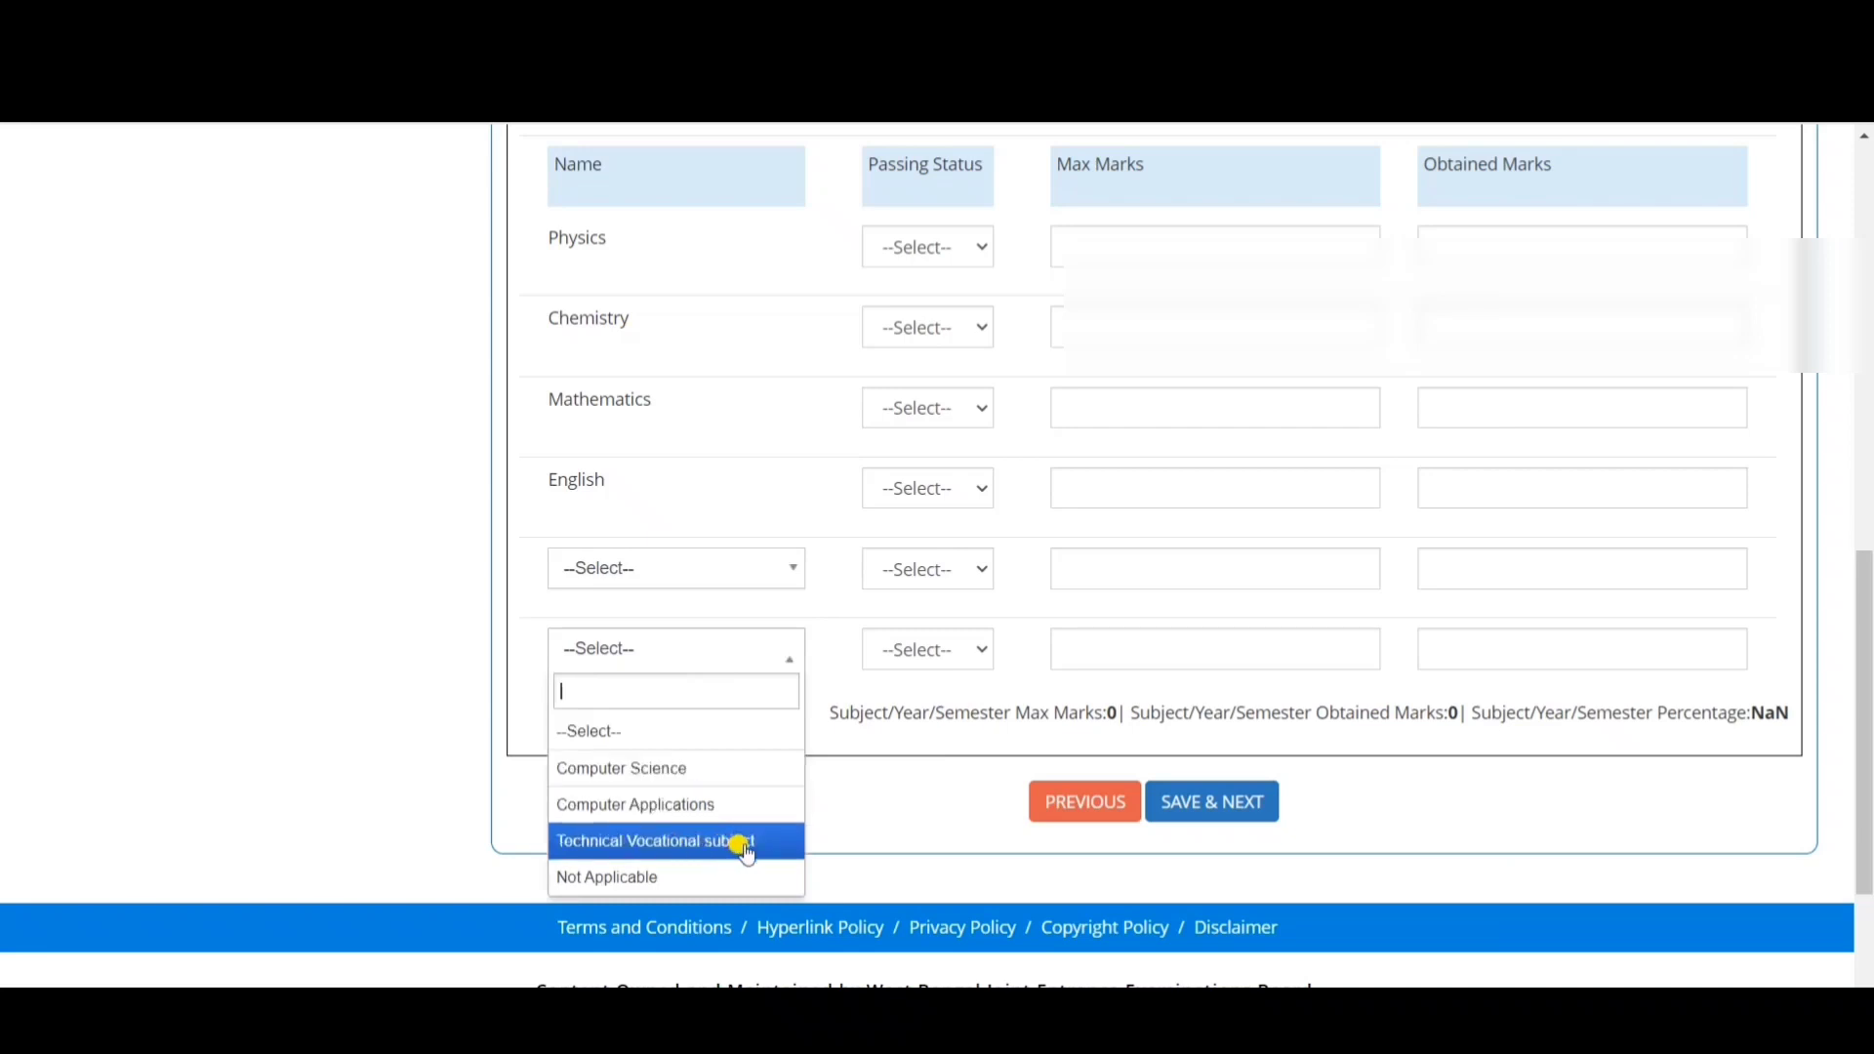
{"action": "left_click", "coordinate": [863, 804]}
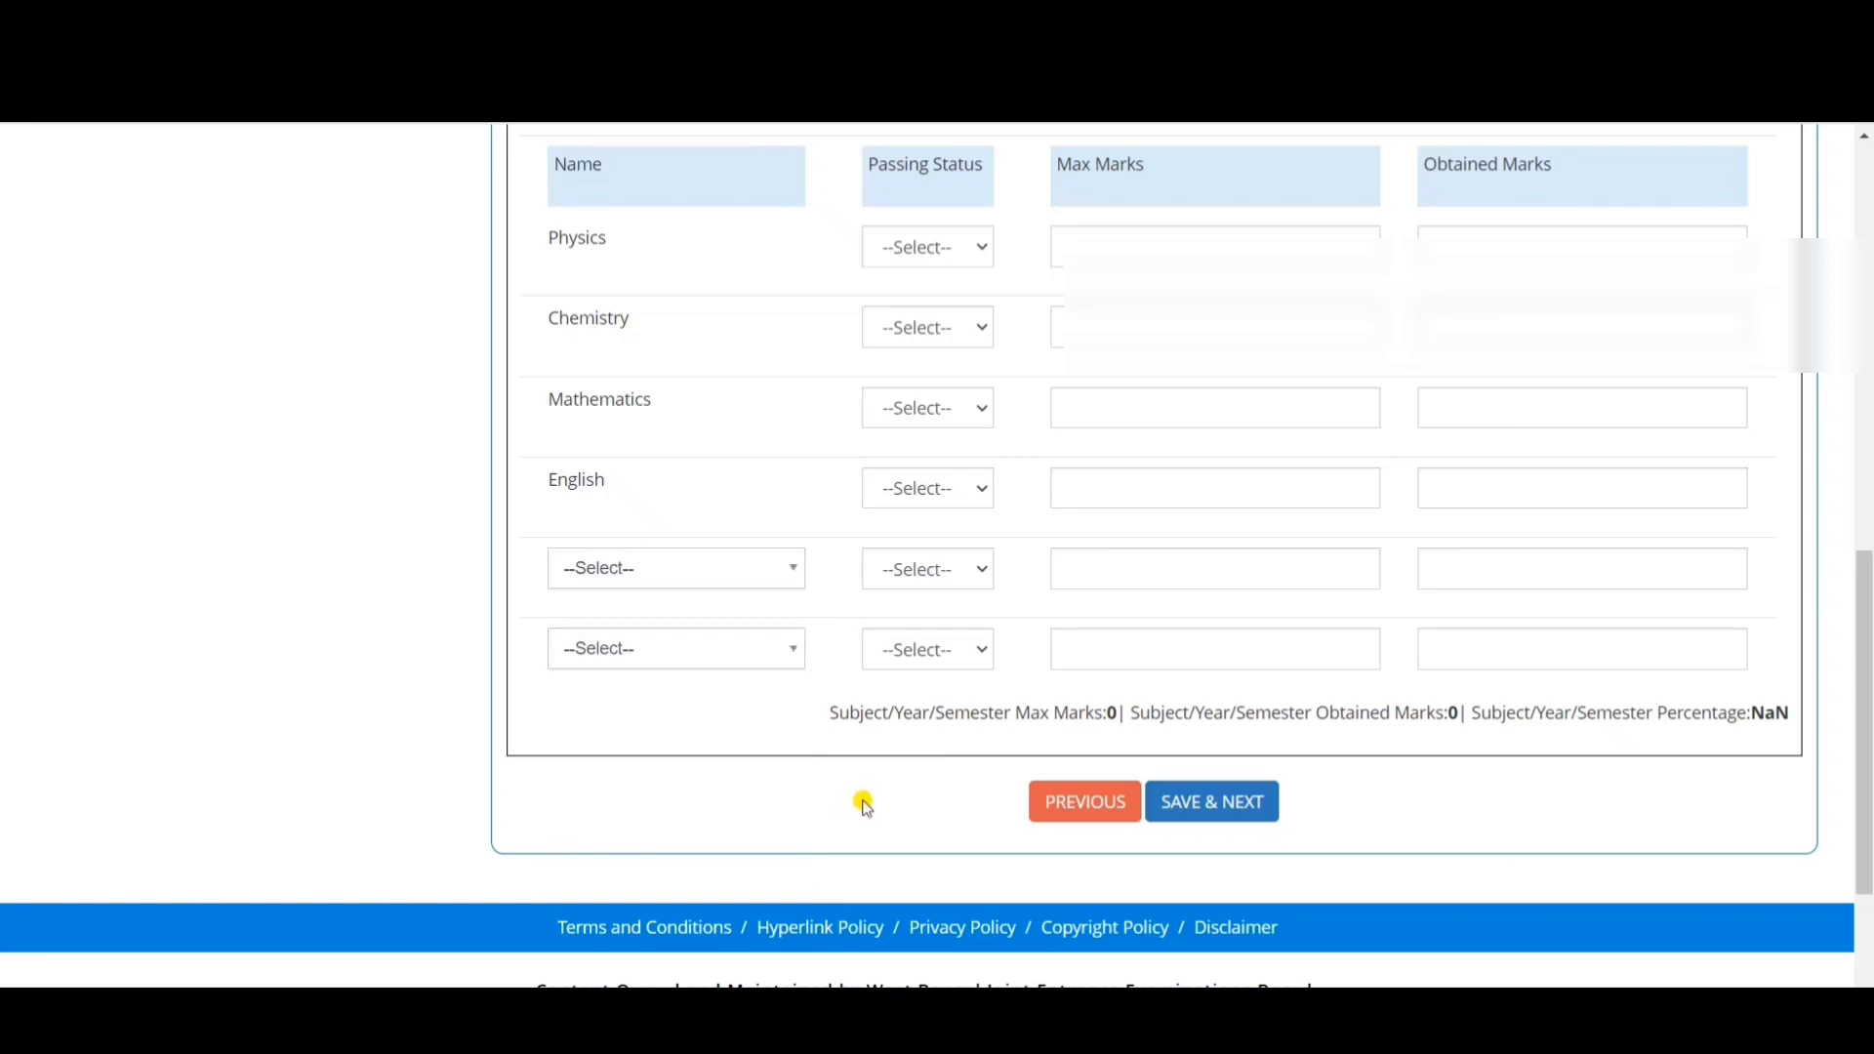
- Review the completed qualification details, from Class 10th English through the Class 12th subject-wise marks
{"action": "left_click_drag", "start_coordinate": [1866, 759], "coordinate": [1866, 555]}
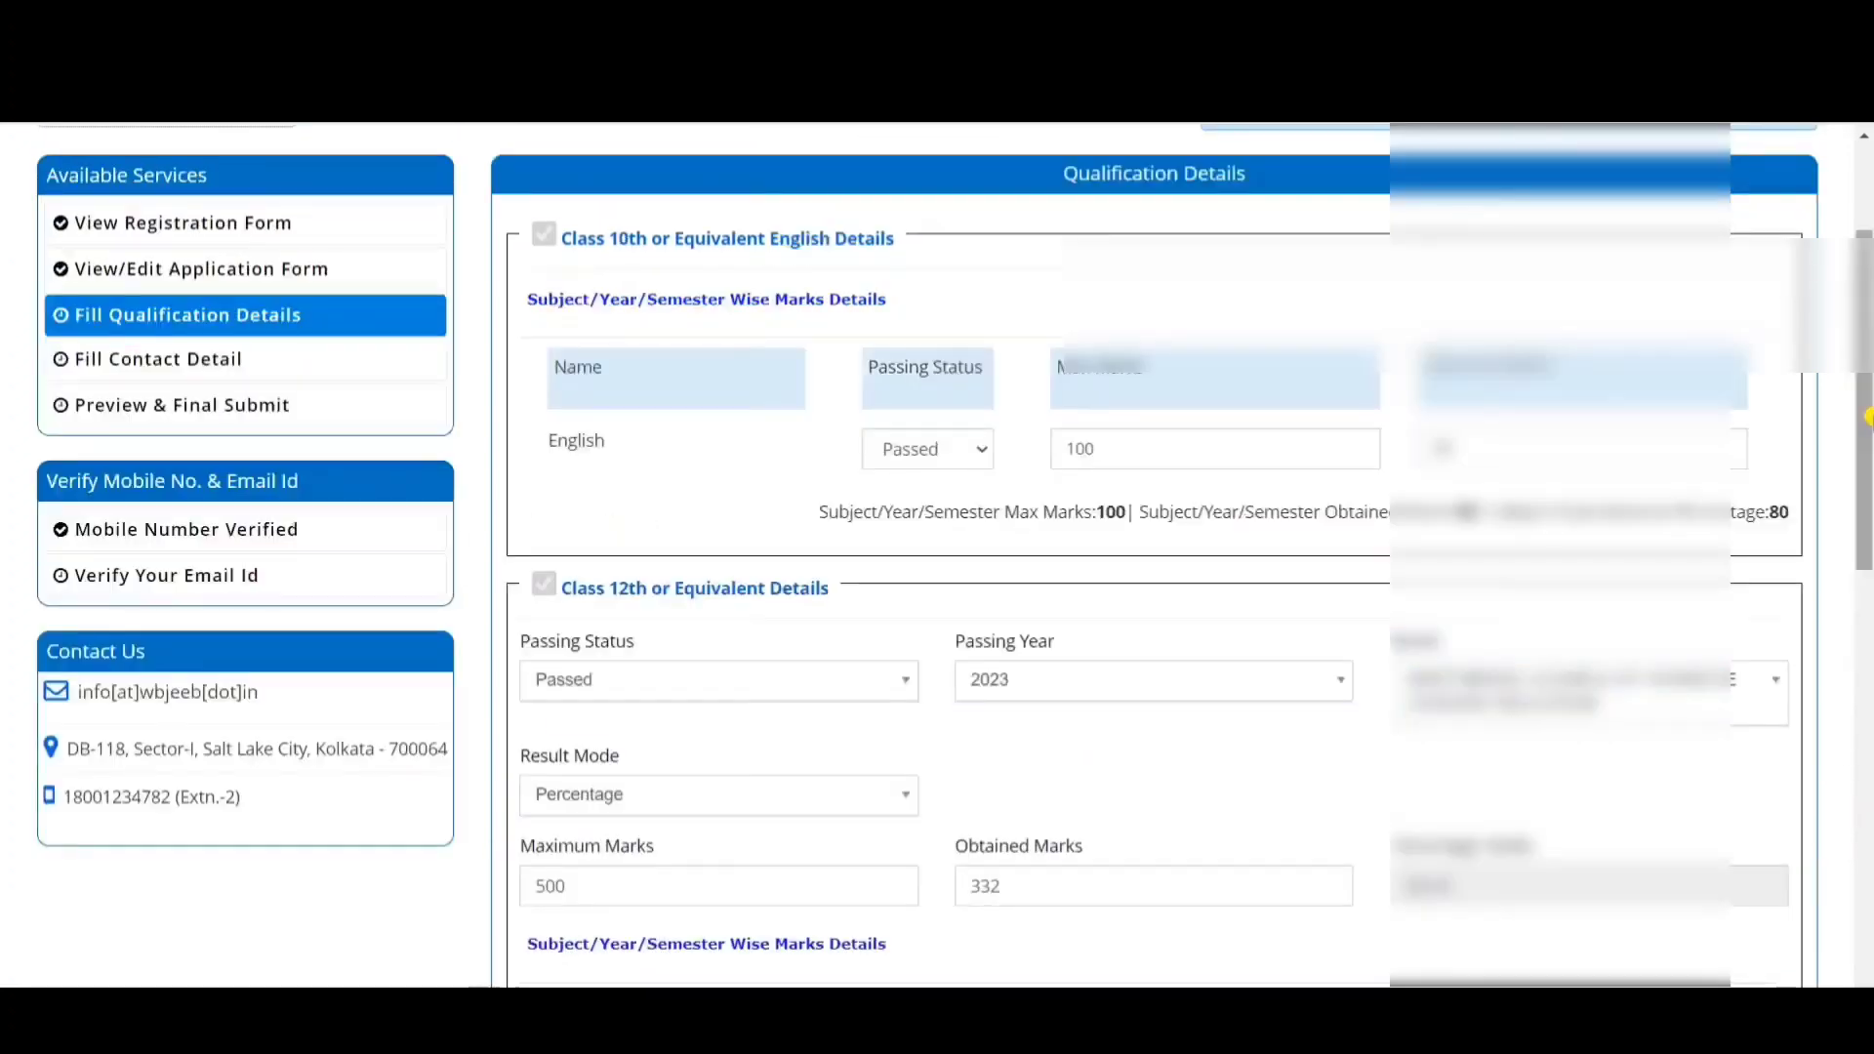
{"action": "left_click_drag", "start_coordinate": [1866, 421], "coordinate": [1866, 760]}
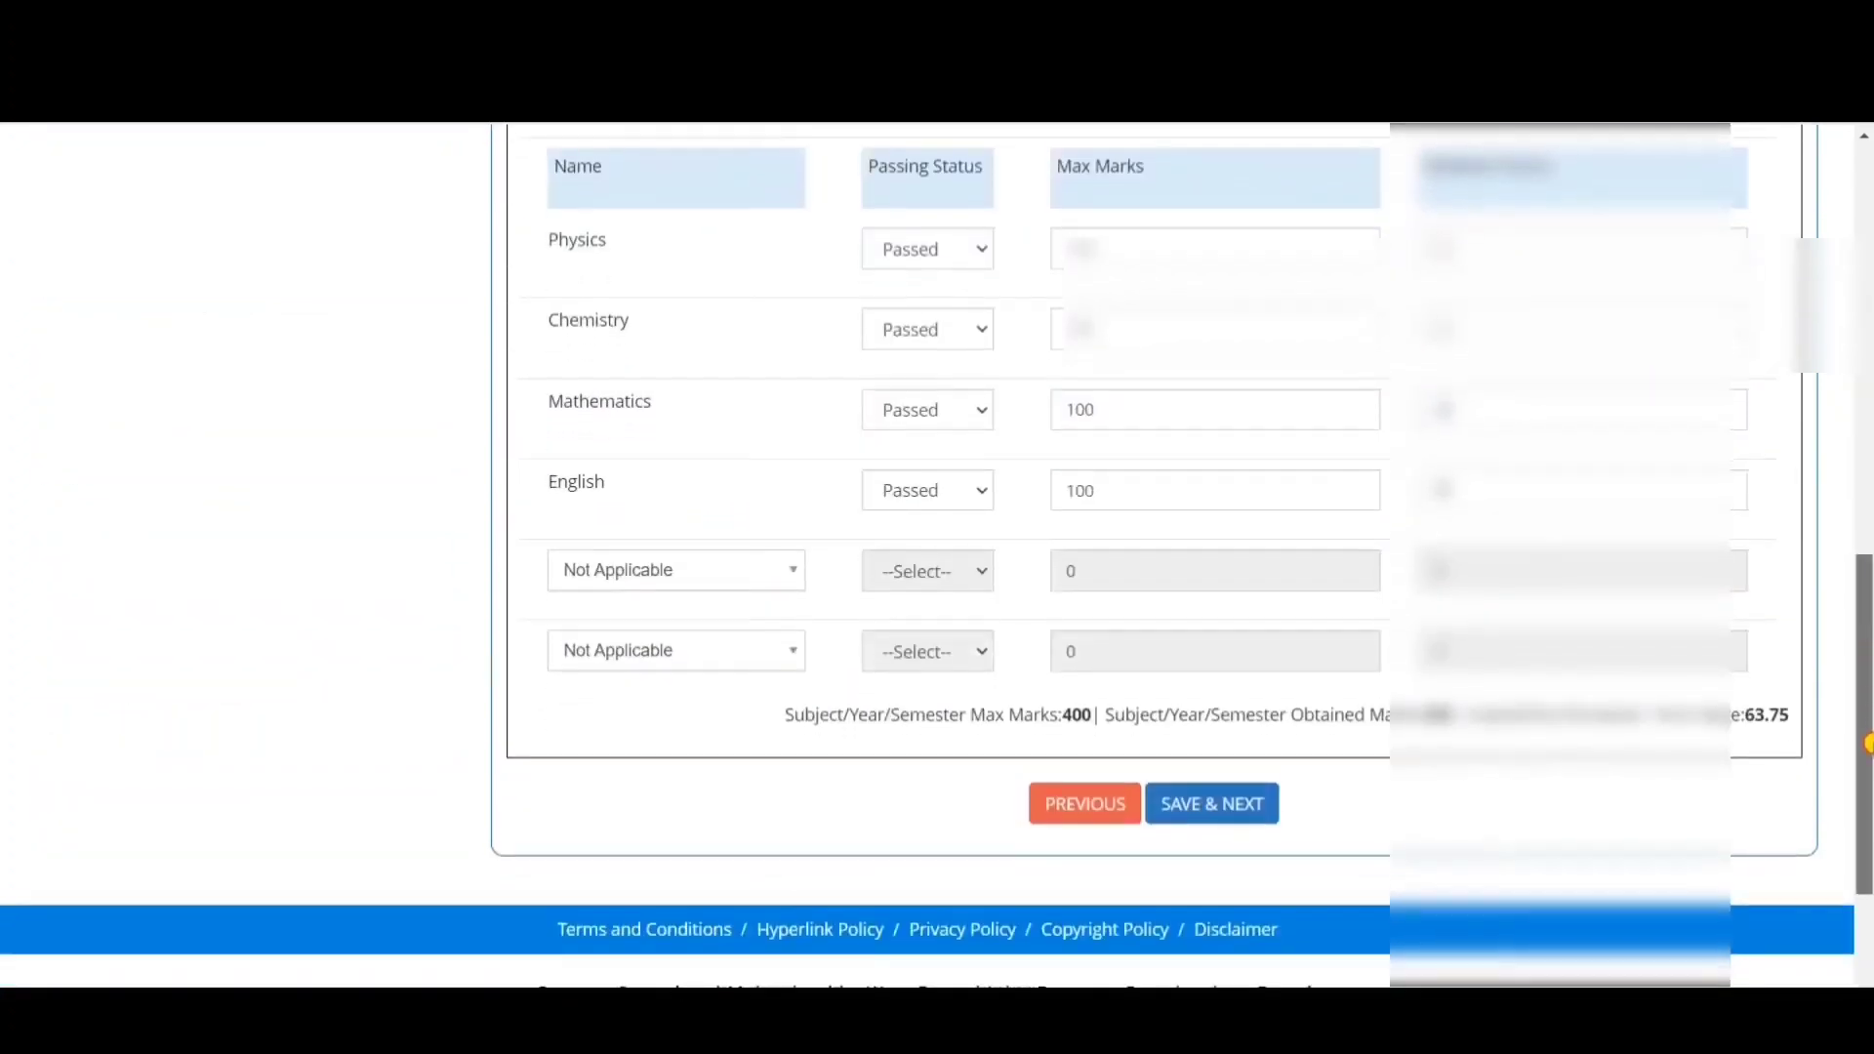
- Save the completed qualification details and continue to the contact details
{"action": "left_click", "coordinate": [1227, 805]}
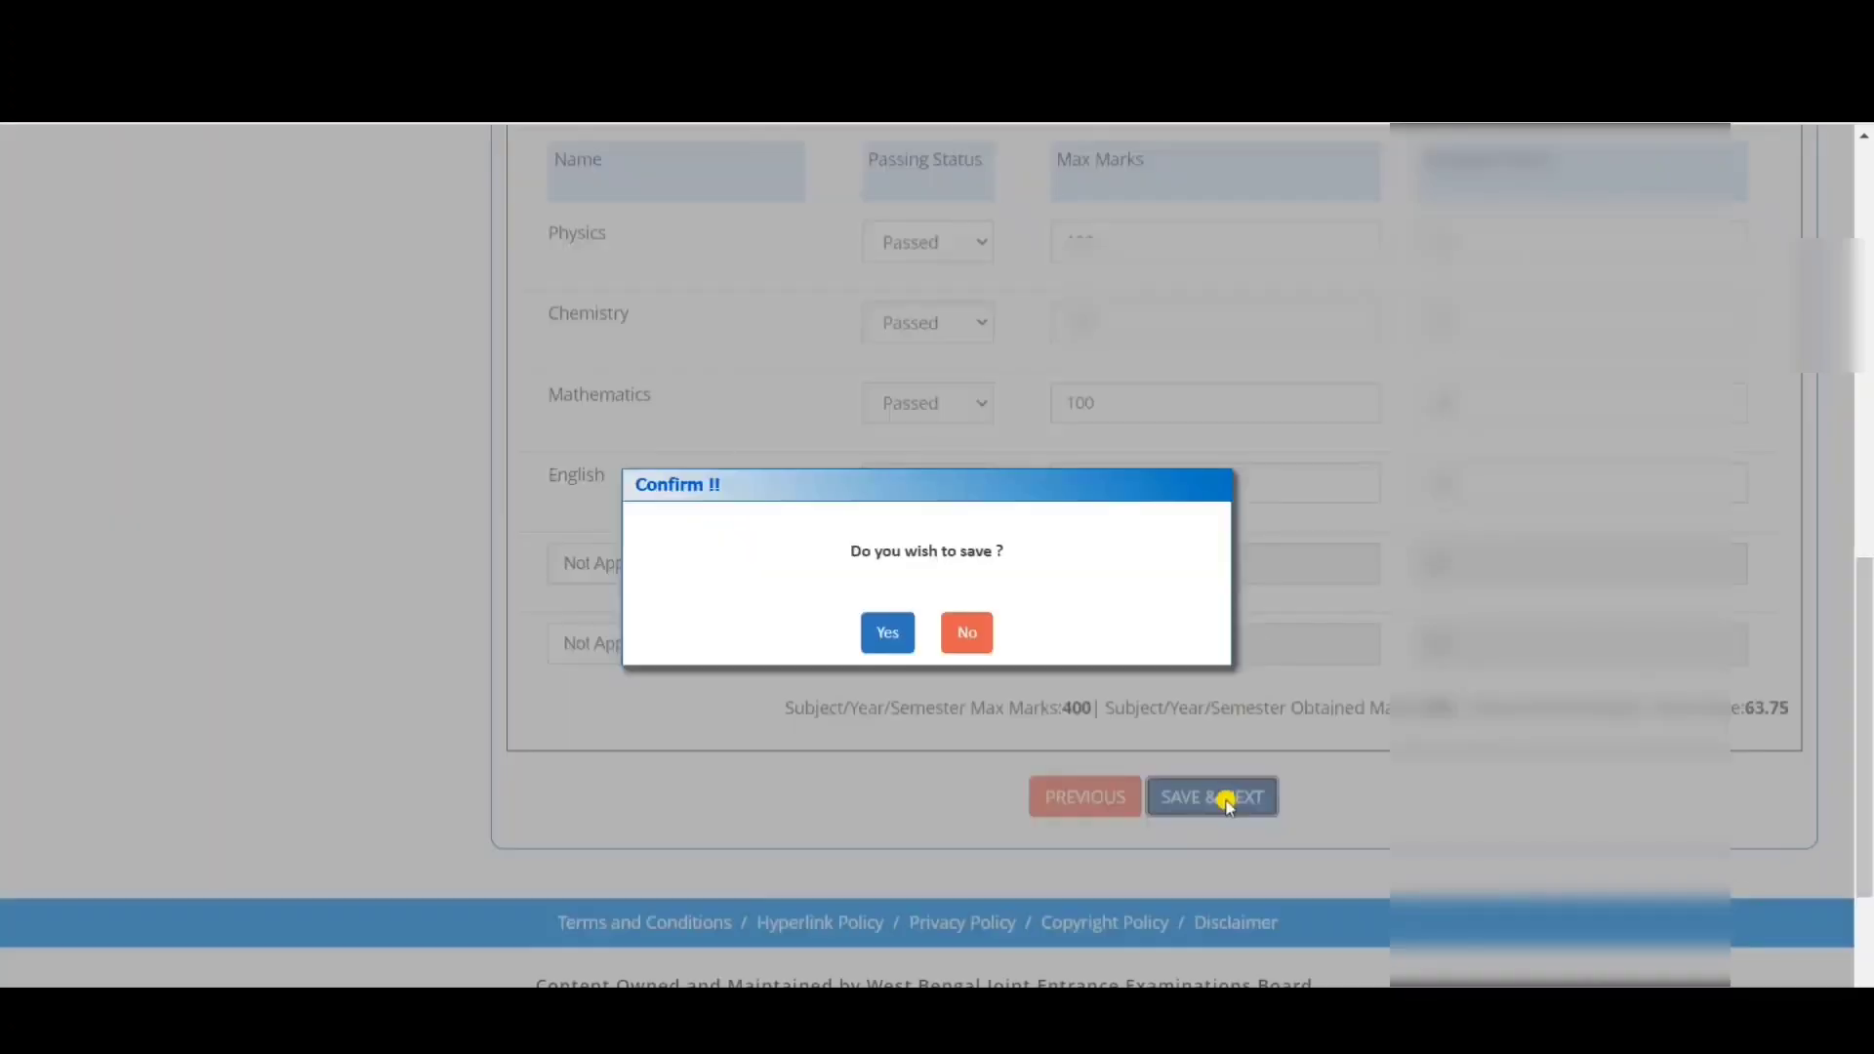
{"action": "left_click", "coordinate": [885, 629]}
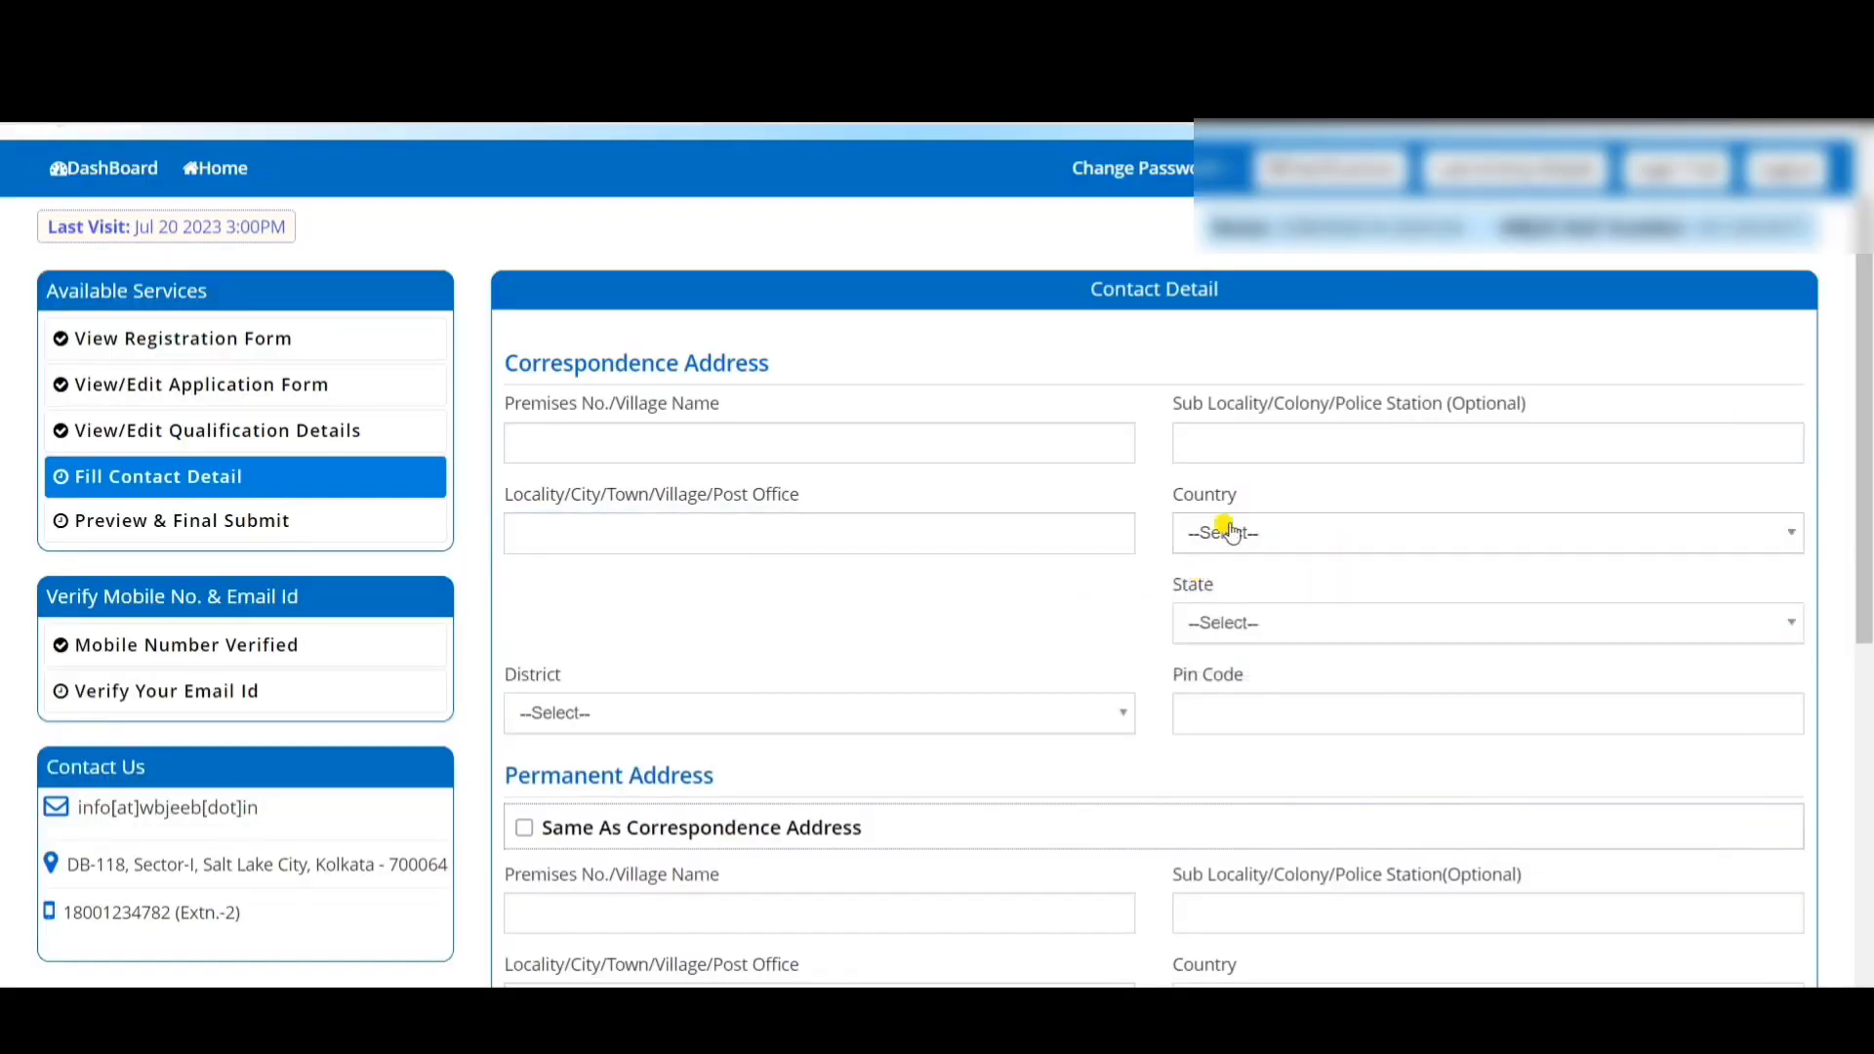
- Set the correspondence address country to India and the state to West Bengal, and go to its pin code
{"action": "left_click", "coordinate": [1230, 532]}
{"action": "type", "text": "we"}
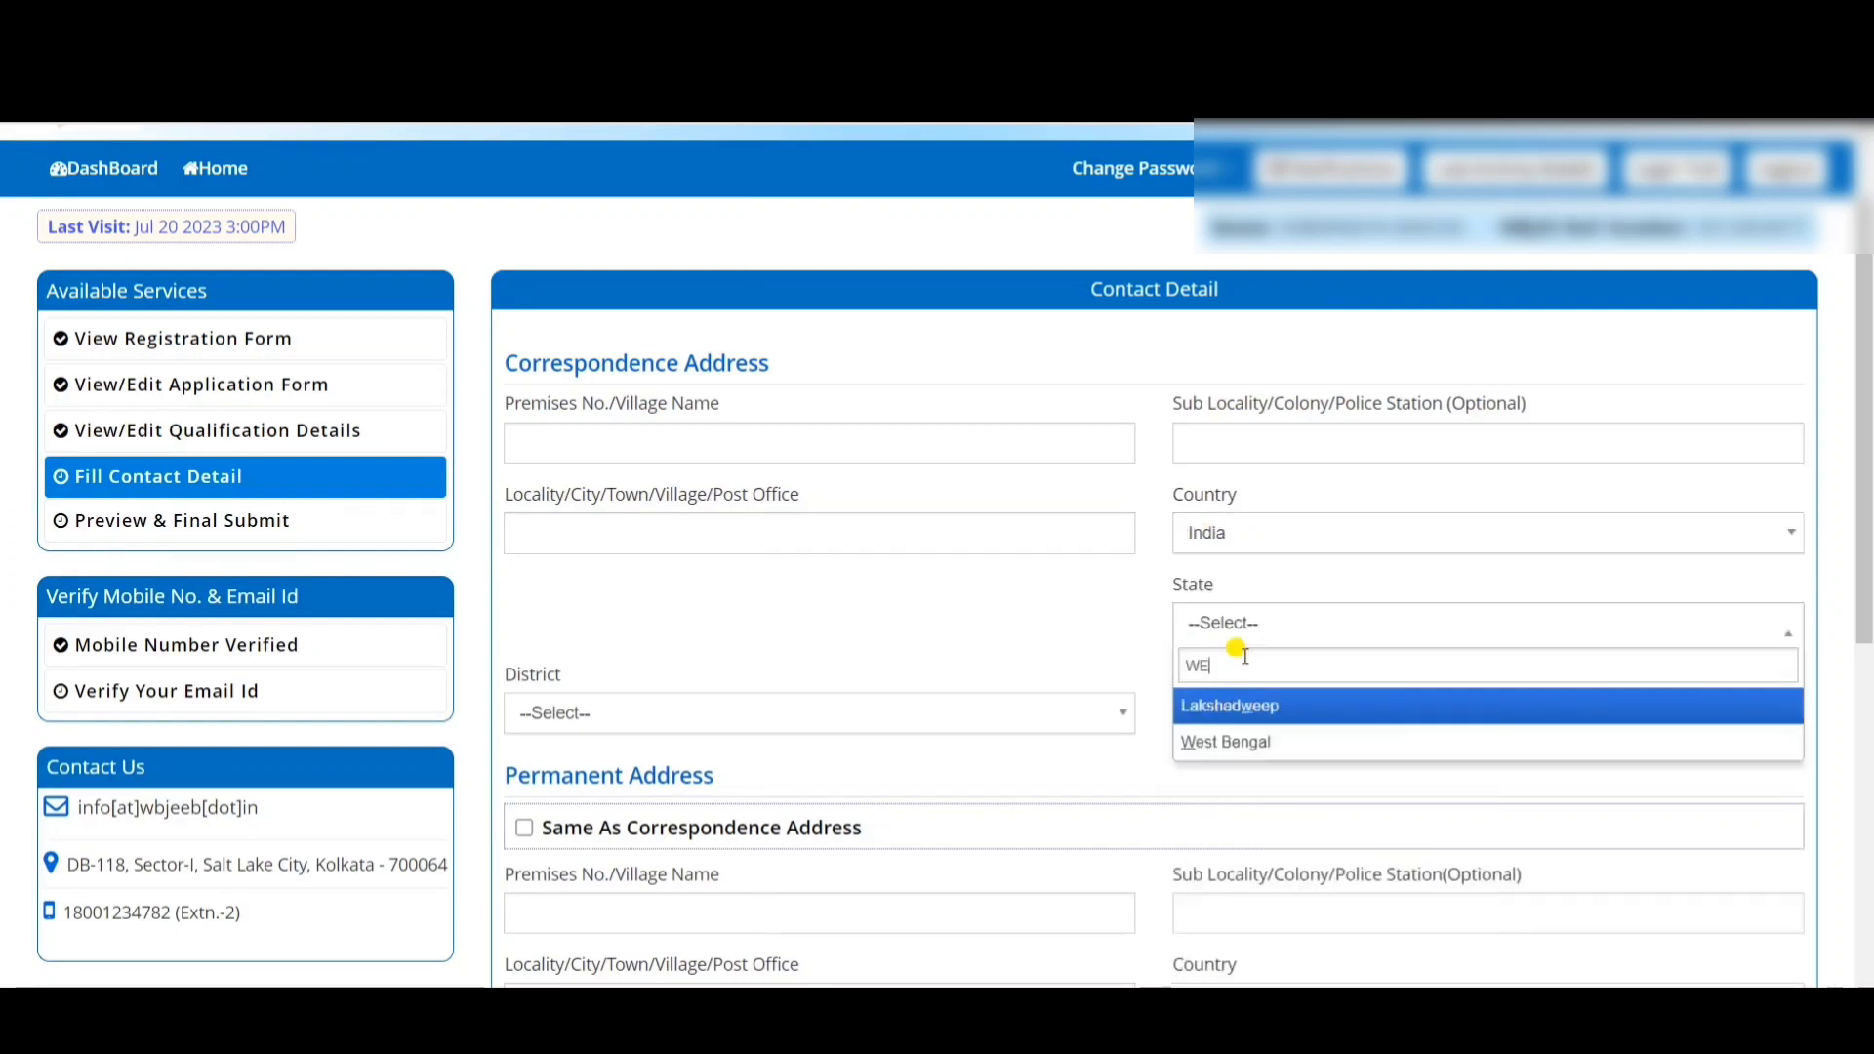
{"action": "key", "text": "Down"}
{"action": "key", "text": "Return"}
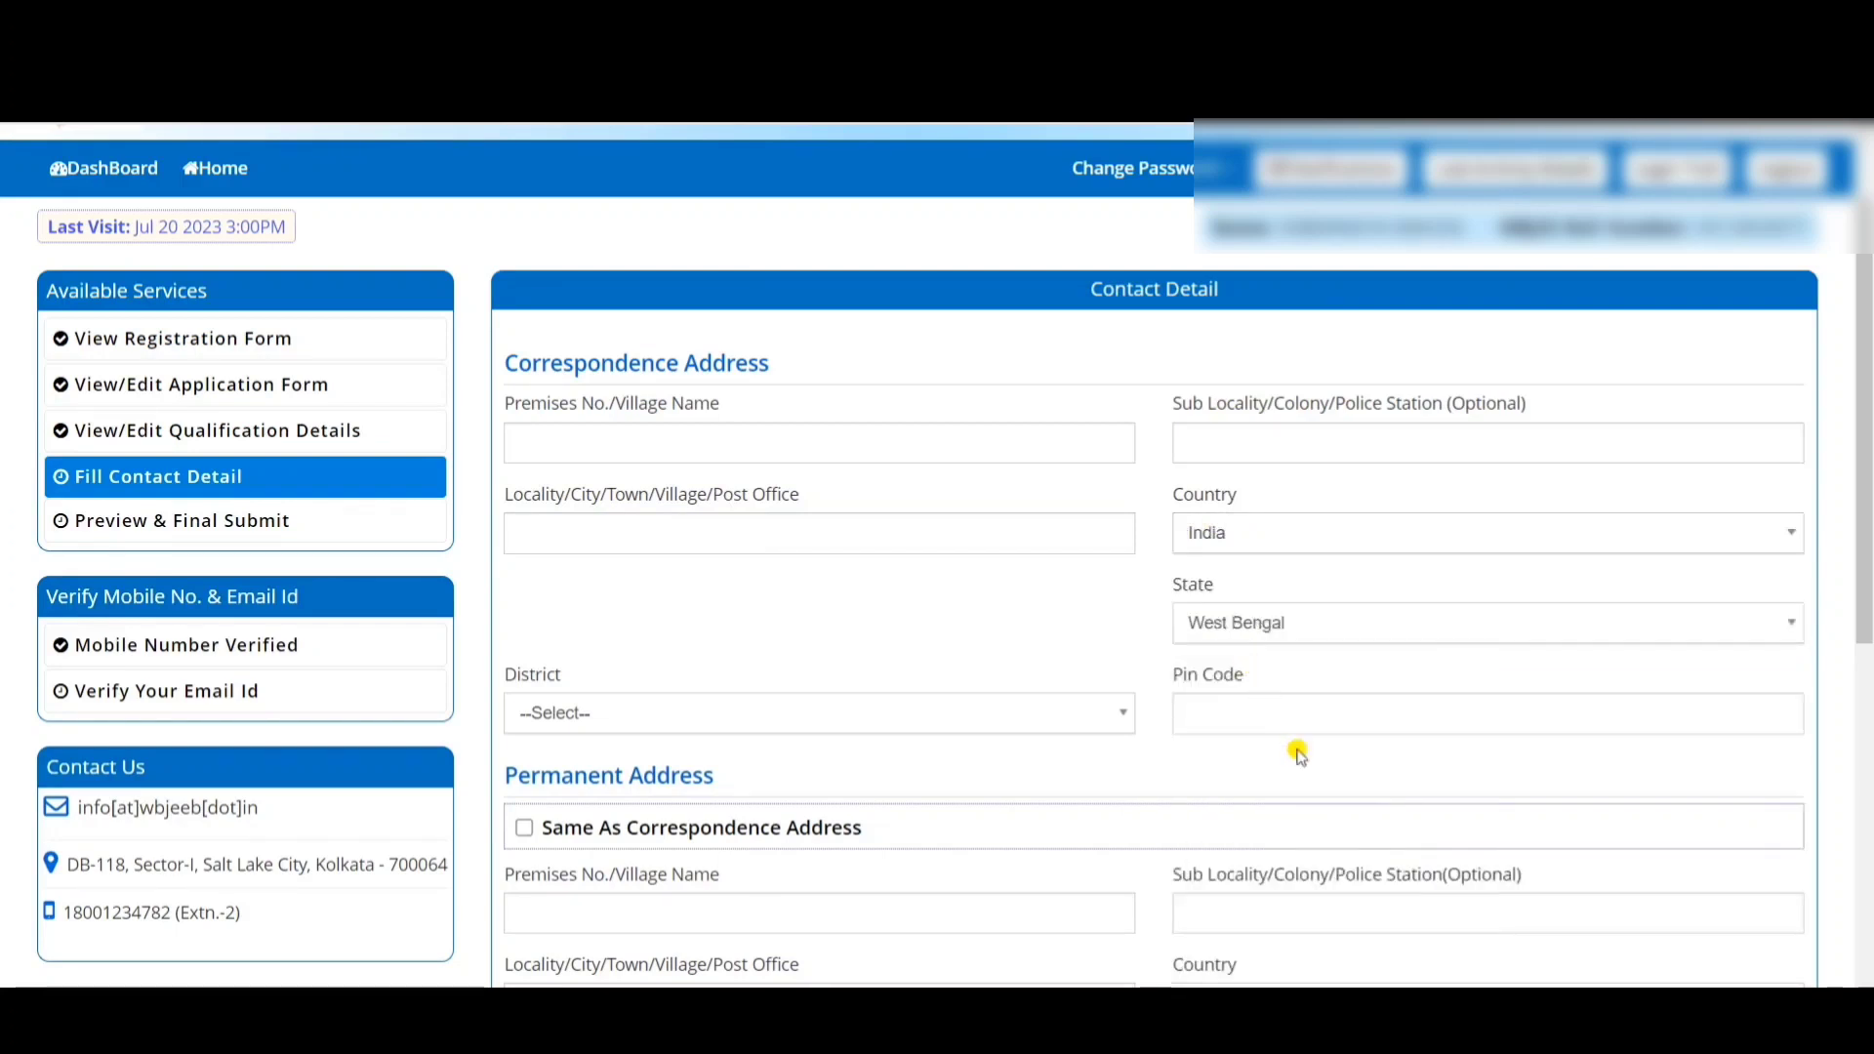
{"action": "left_click", "coordinate": [1205, 715]}
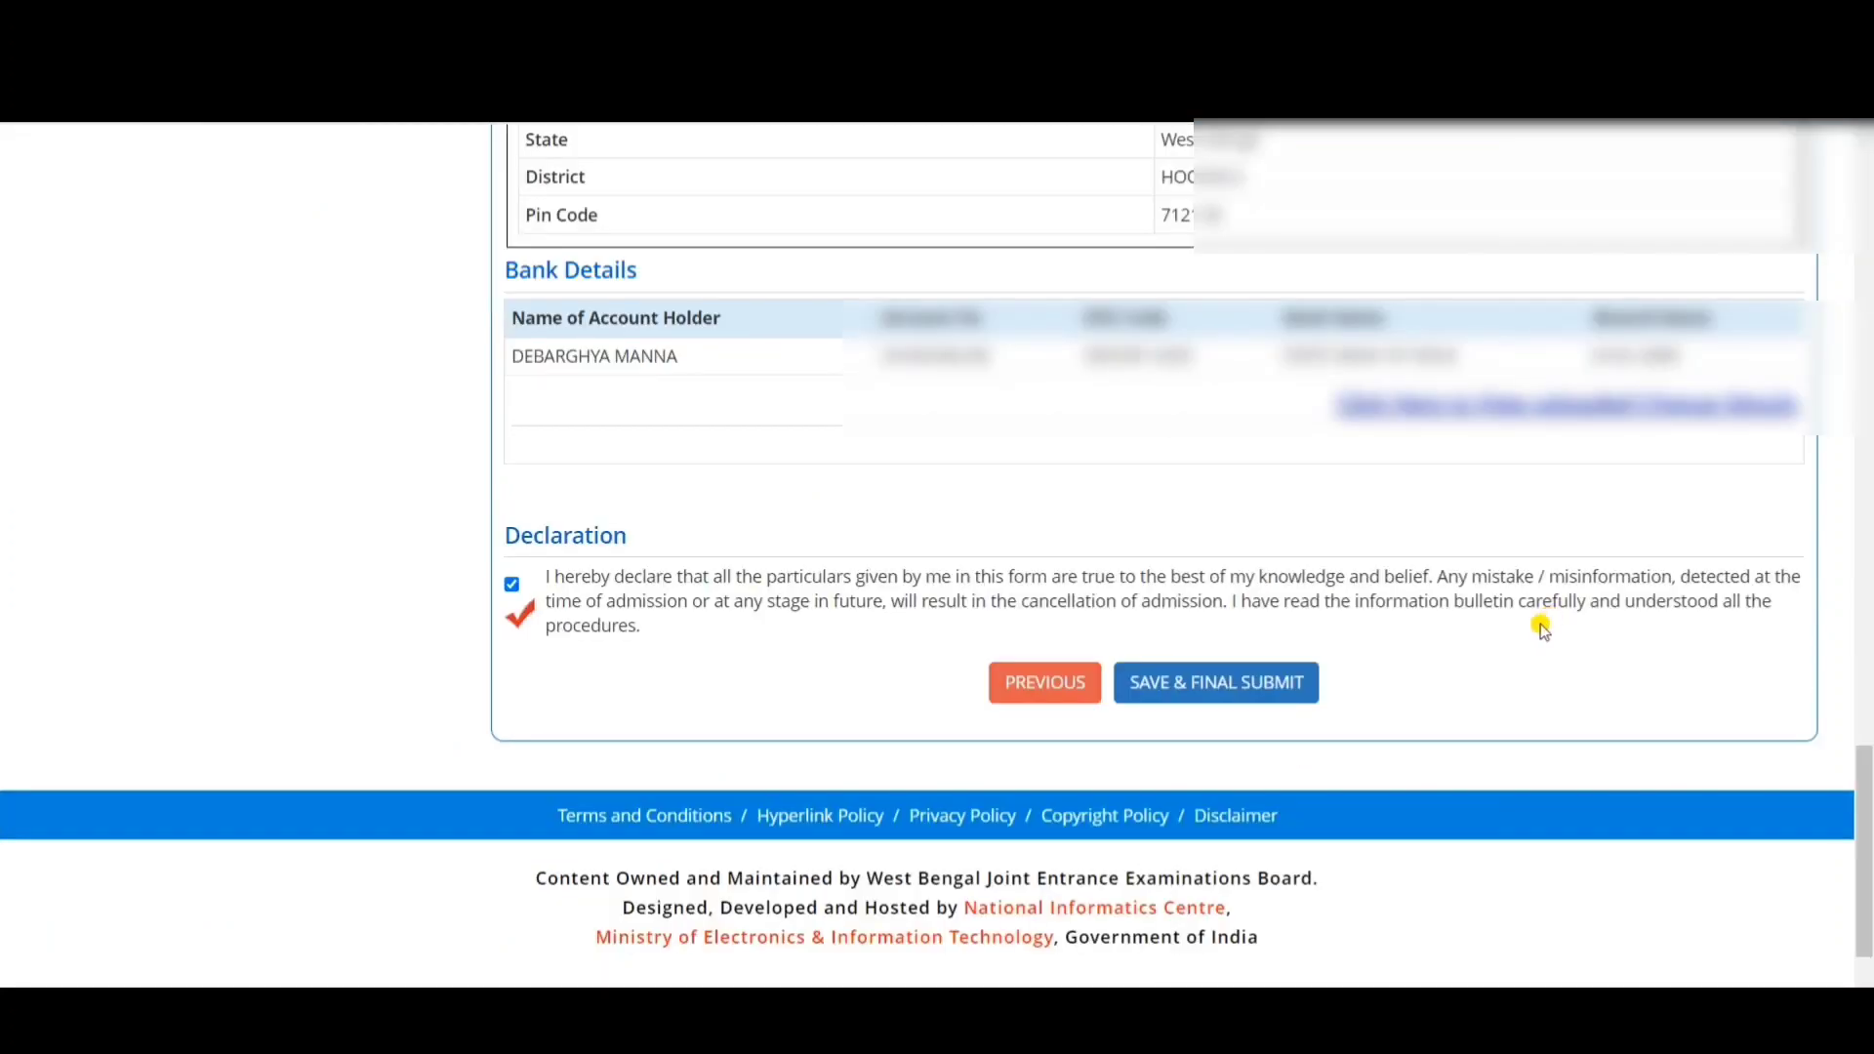
- Save and finally submit the application, and look over the choice filling status and messages on the candidate's home page
{"action": "left_click", "coordinate": [1219, 689]}
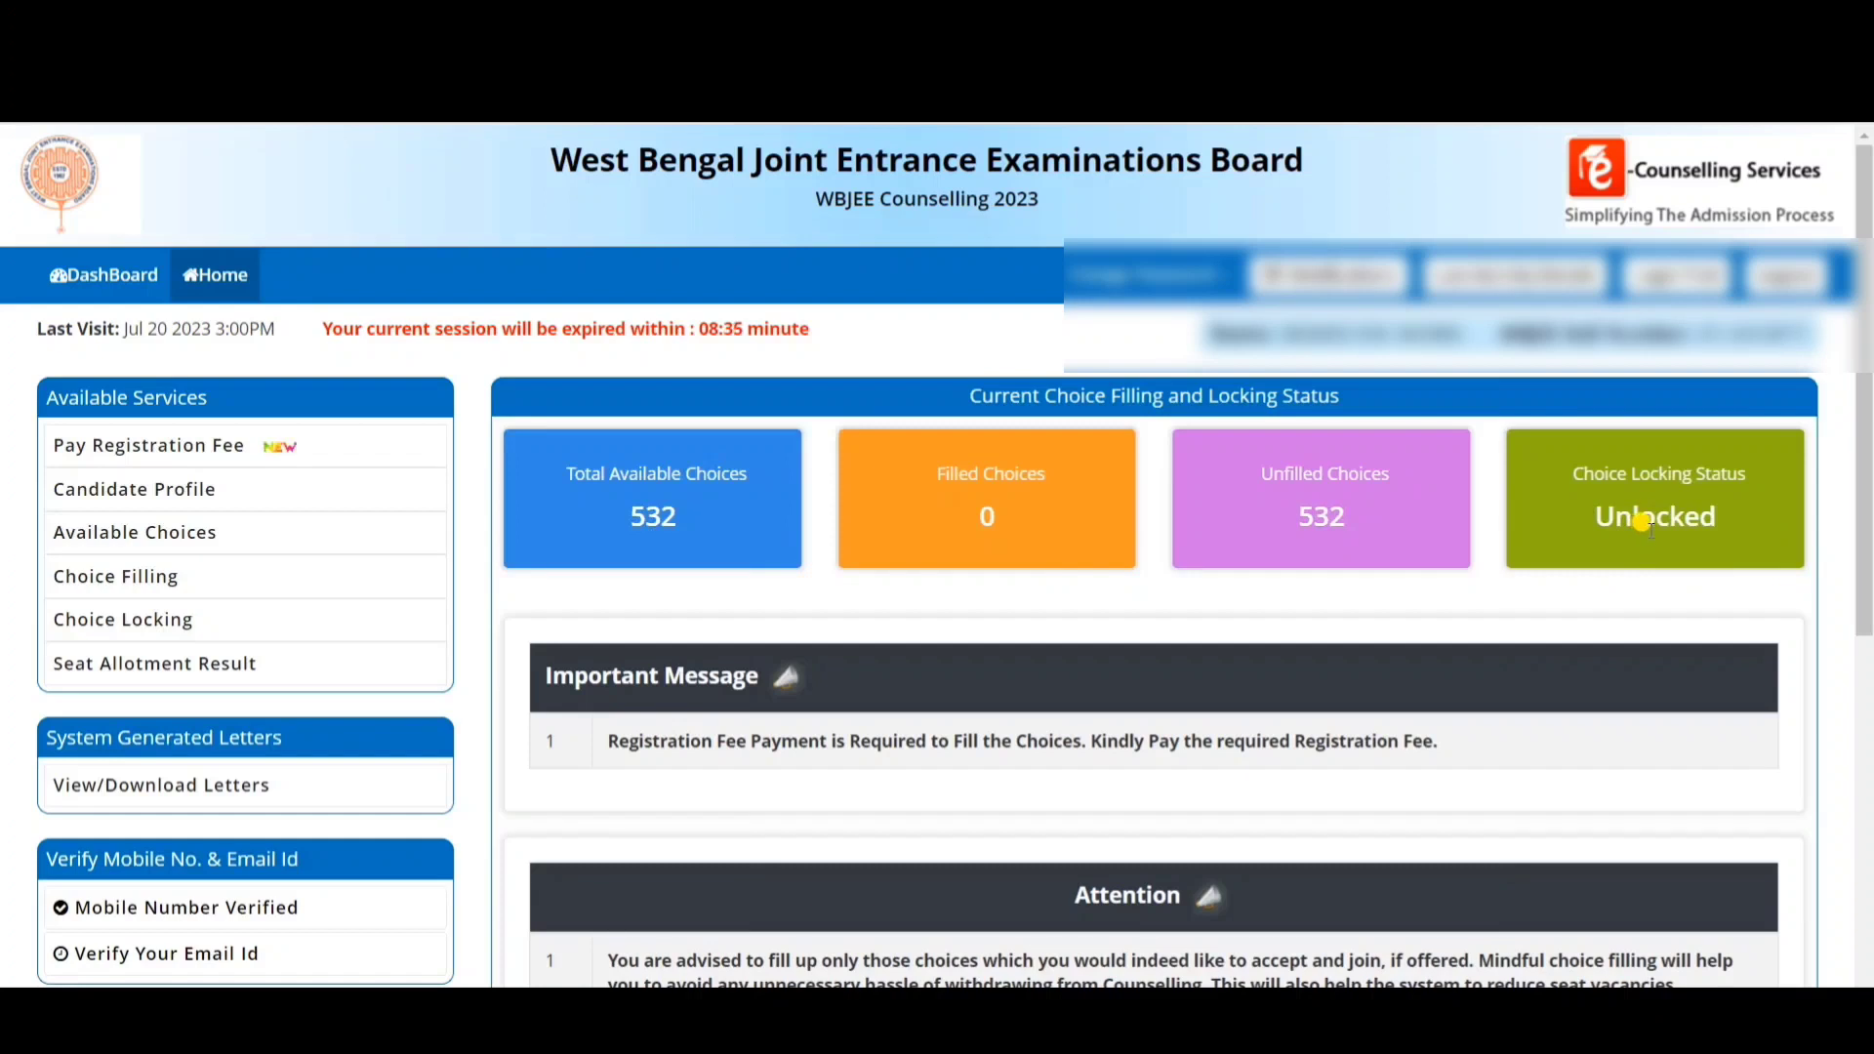
{"action": "left_click_drag", "start_coordinate": [1862, 530], "coordinate": [1853, 556]}
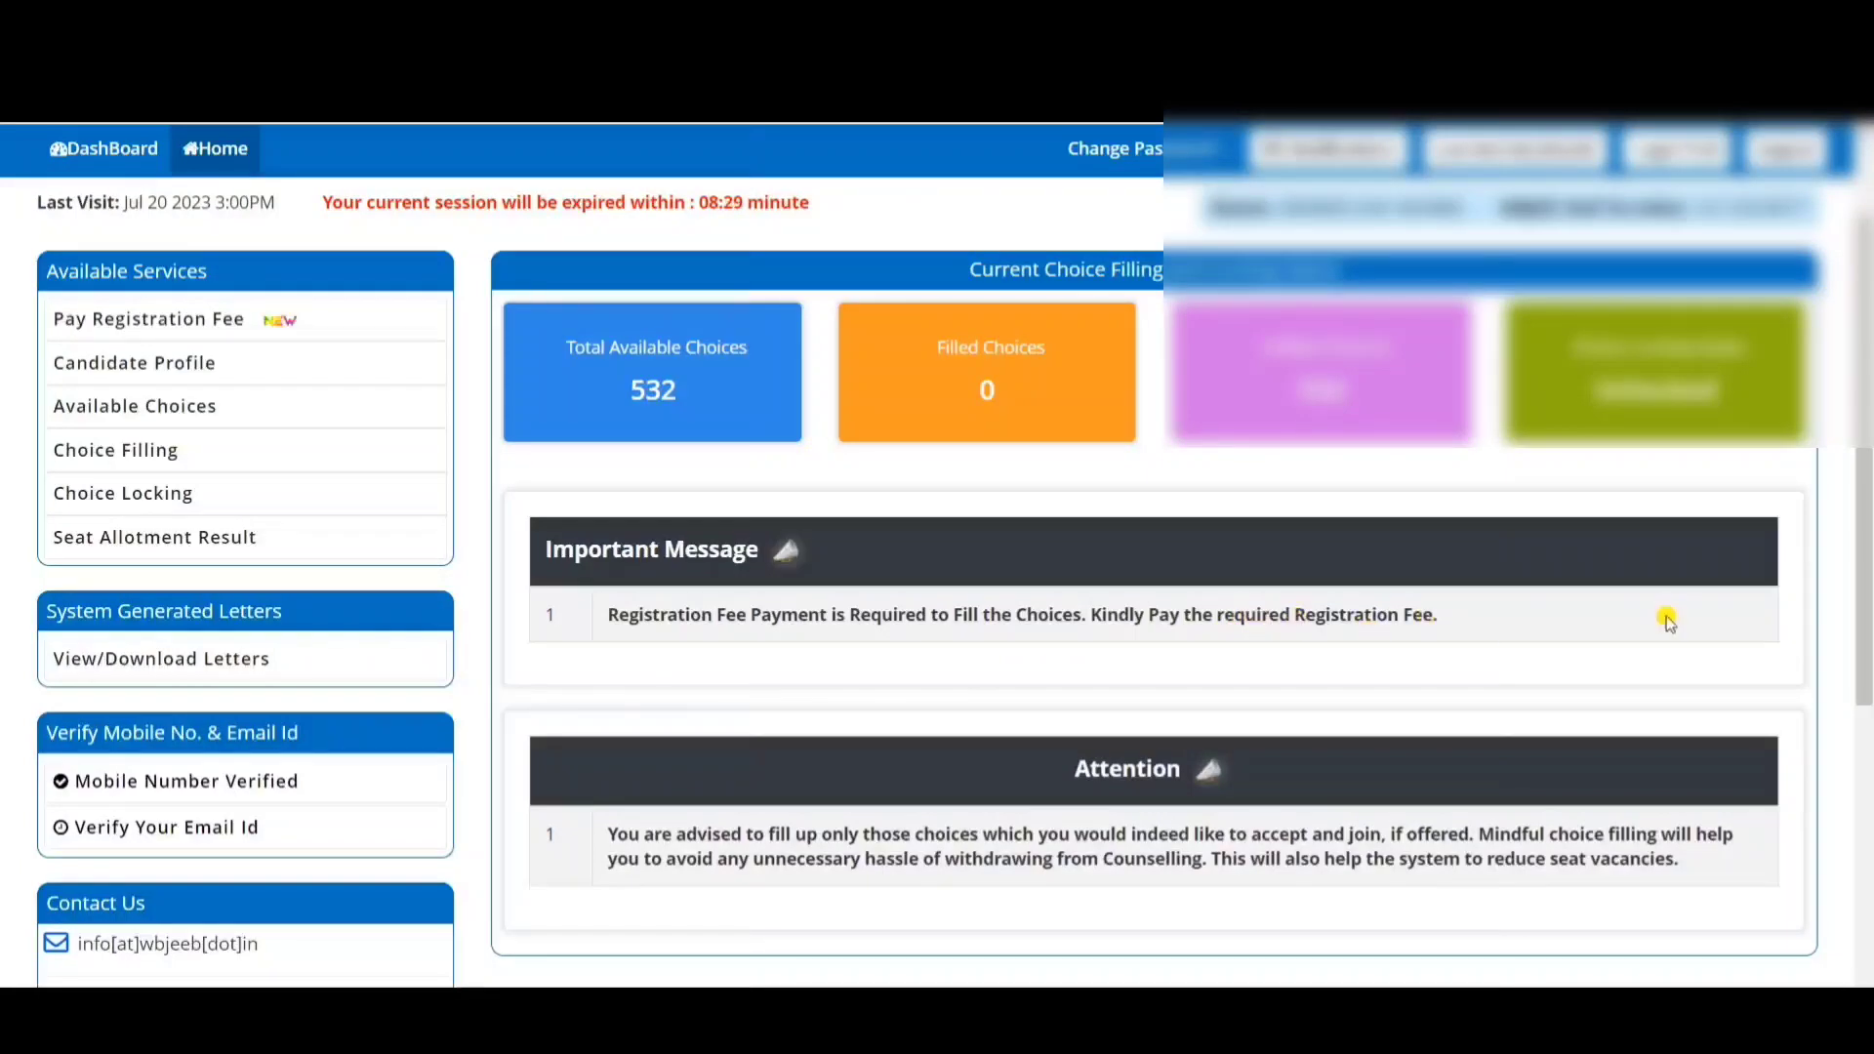
{"action": "scroll", "coordinate": [1867, 499], "scroll_direction": "down", "scroll_amount": 2}
{"action": "scroll", "coordinate": [1867, 499], "scroll_direction": "down", "scroll_amount": 1}
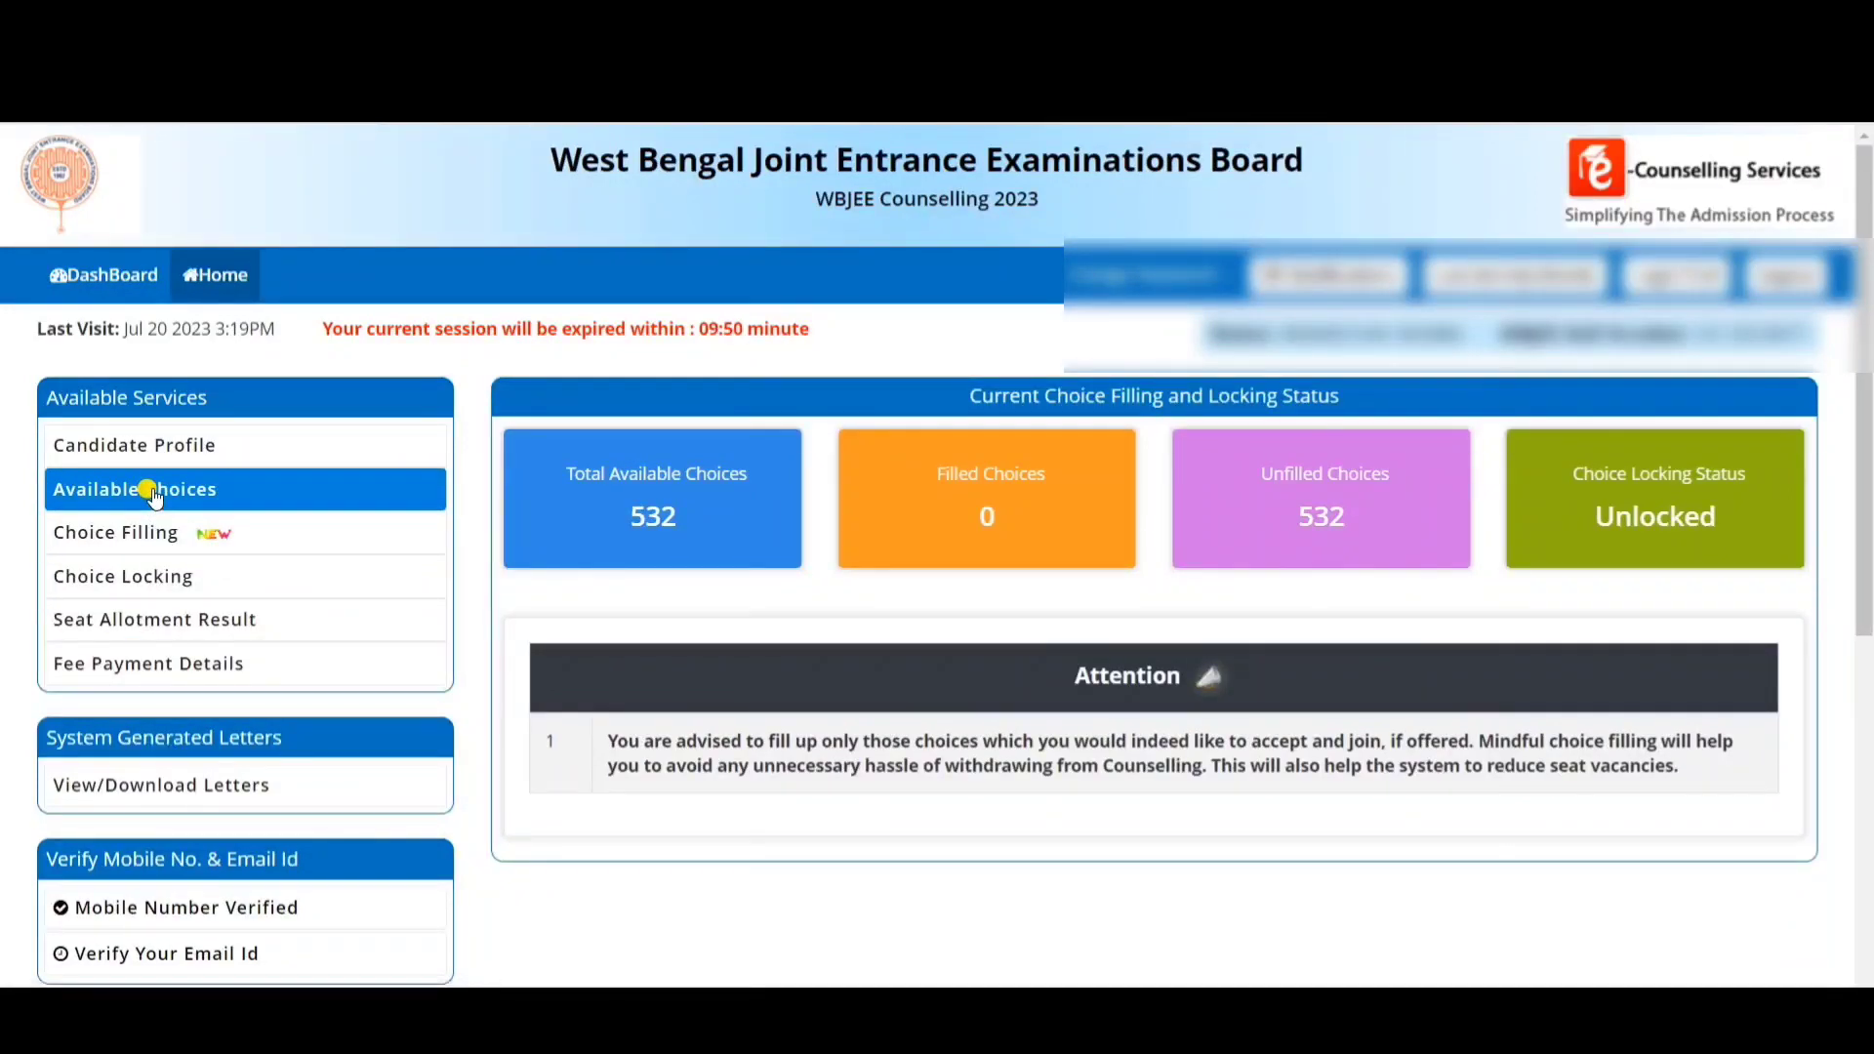
- Open the list of available choices and filter it to State Government institutes
{"action": "left_click", "coordinate": [153, 493]}
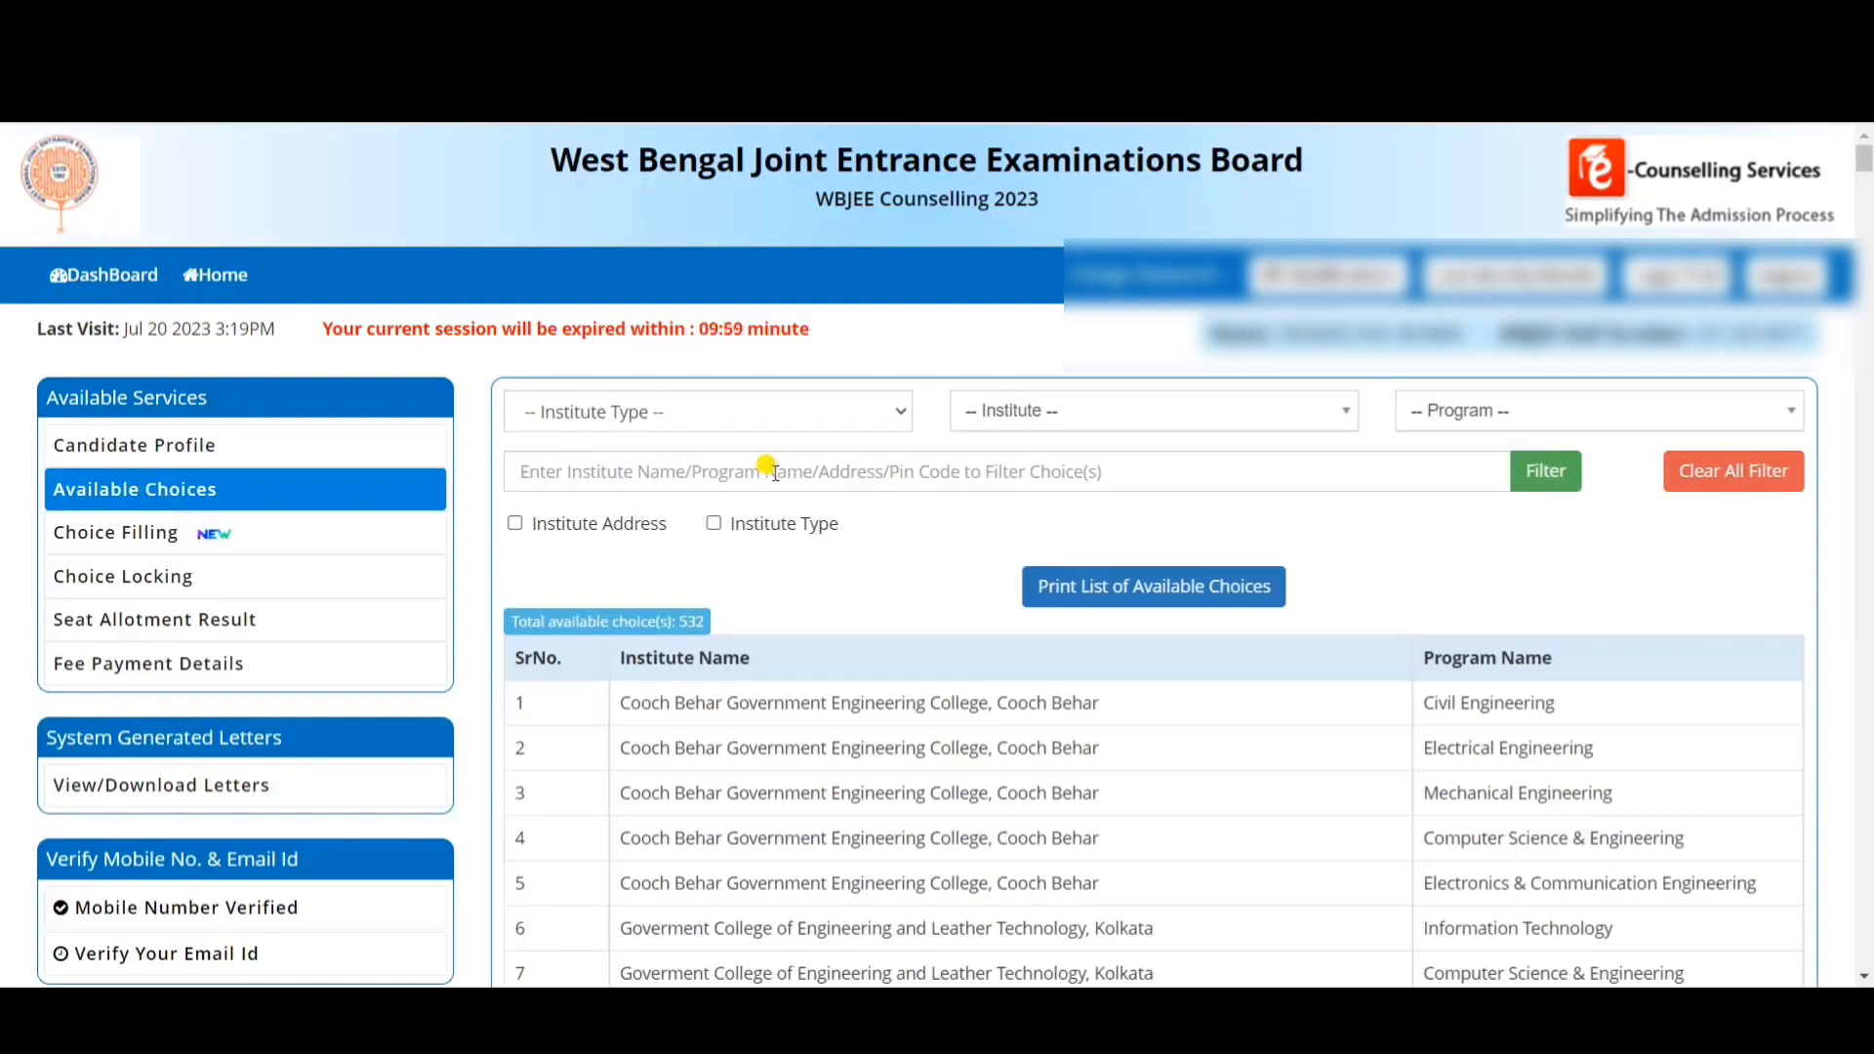
{"action": "mouse_move", "coordinate": [1864, 161]}
{"action": "left_mouse_down"}
{"action": "mouse_move", "coordinate": [1860, 314]}
{"action": "mouse_move", "coordinate": [1860, 146]}
{"action": "left_mouse_up"}
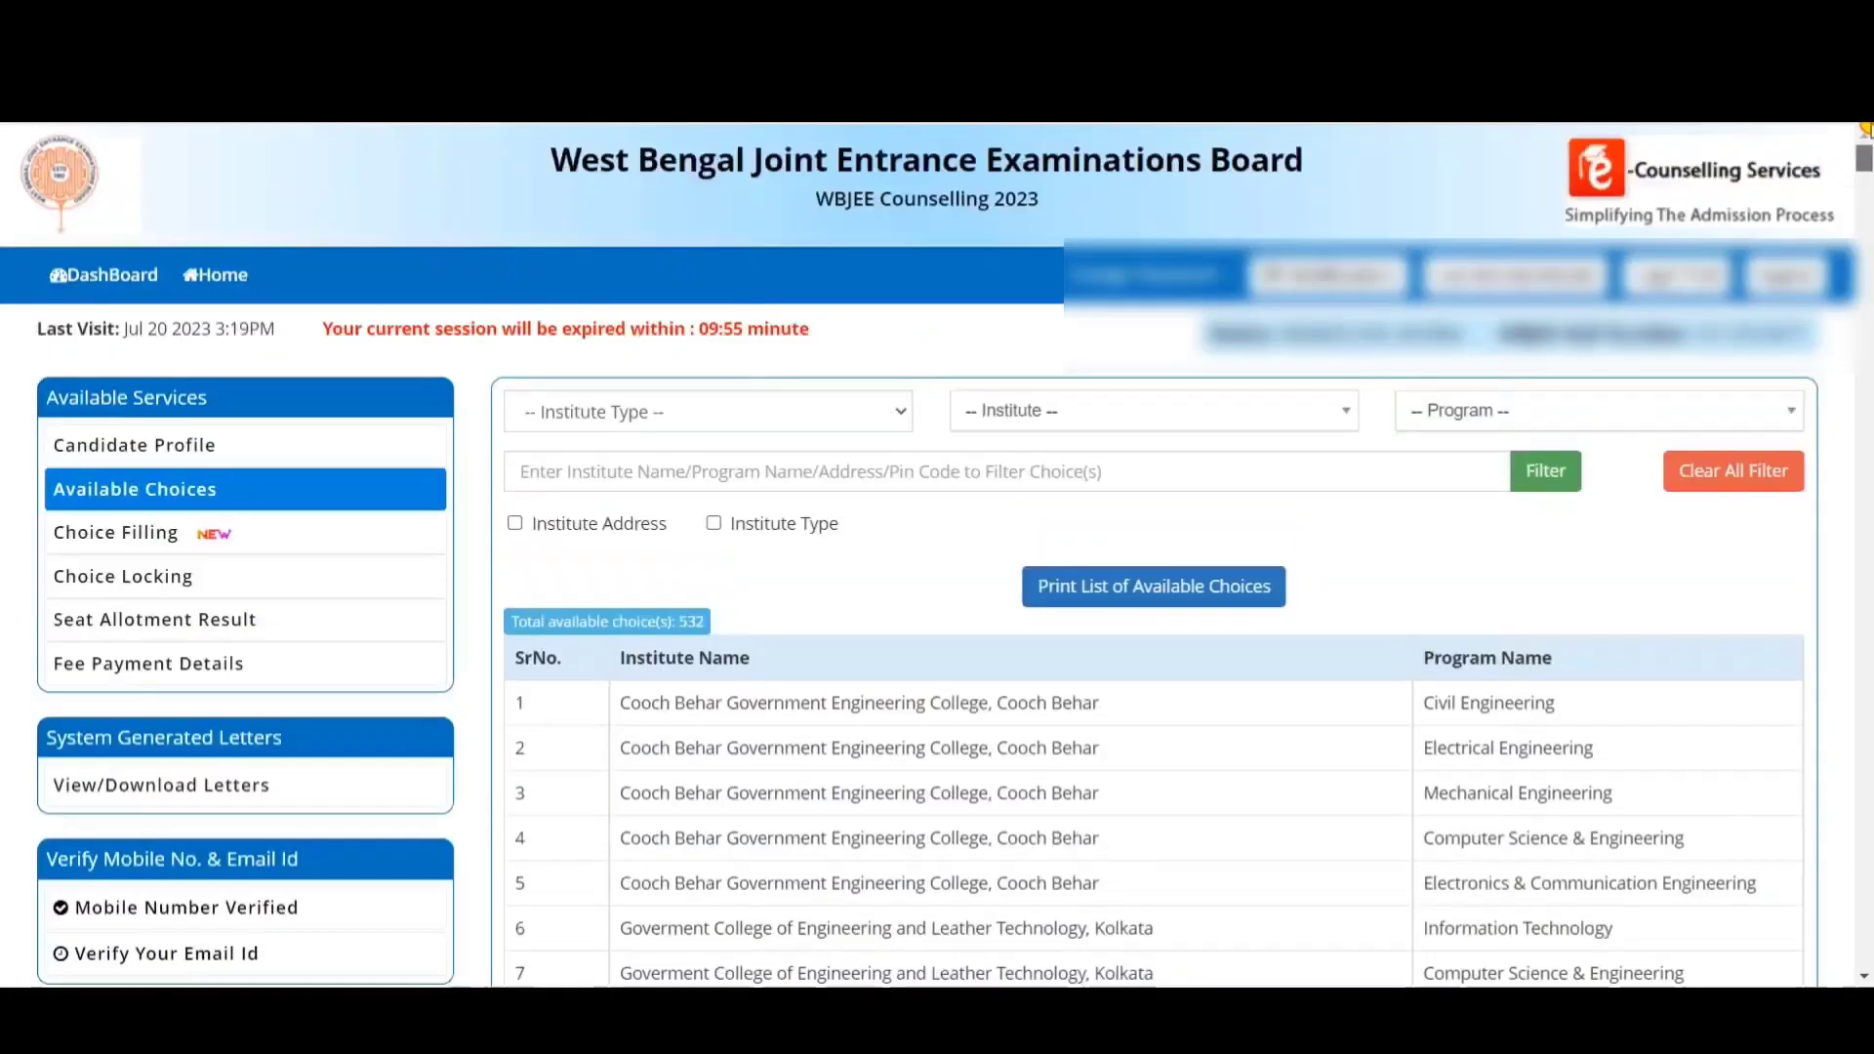
{"action": "left_click", "coordinate": [786, 415]}
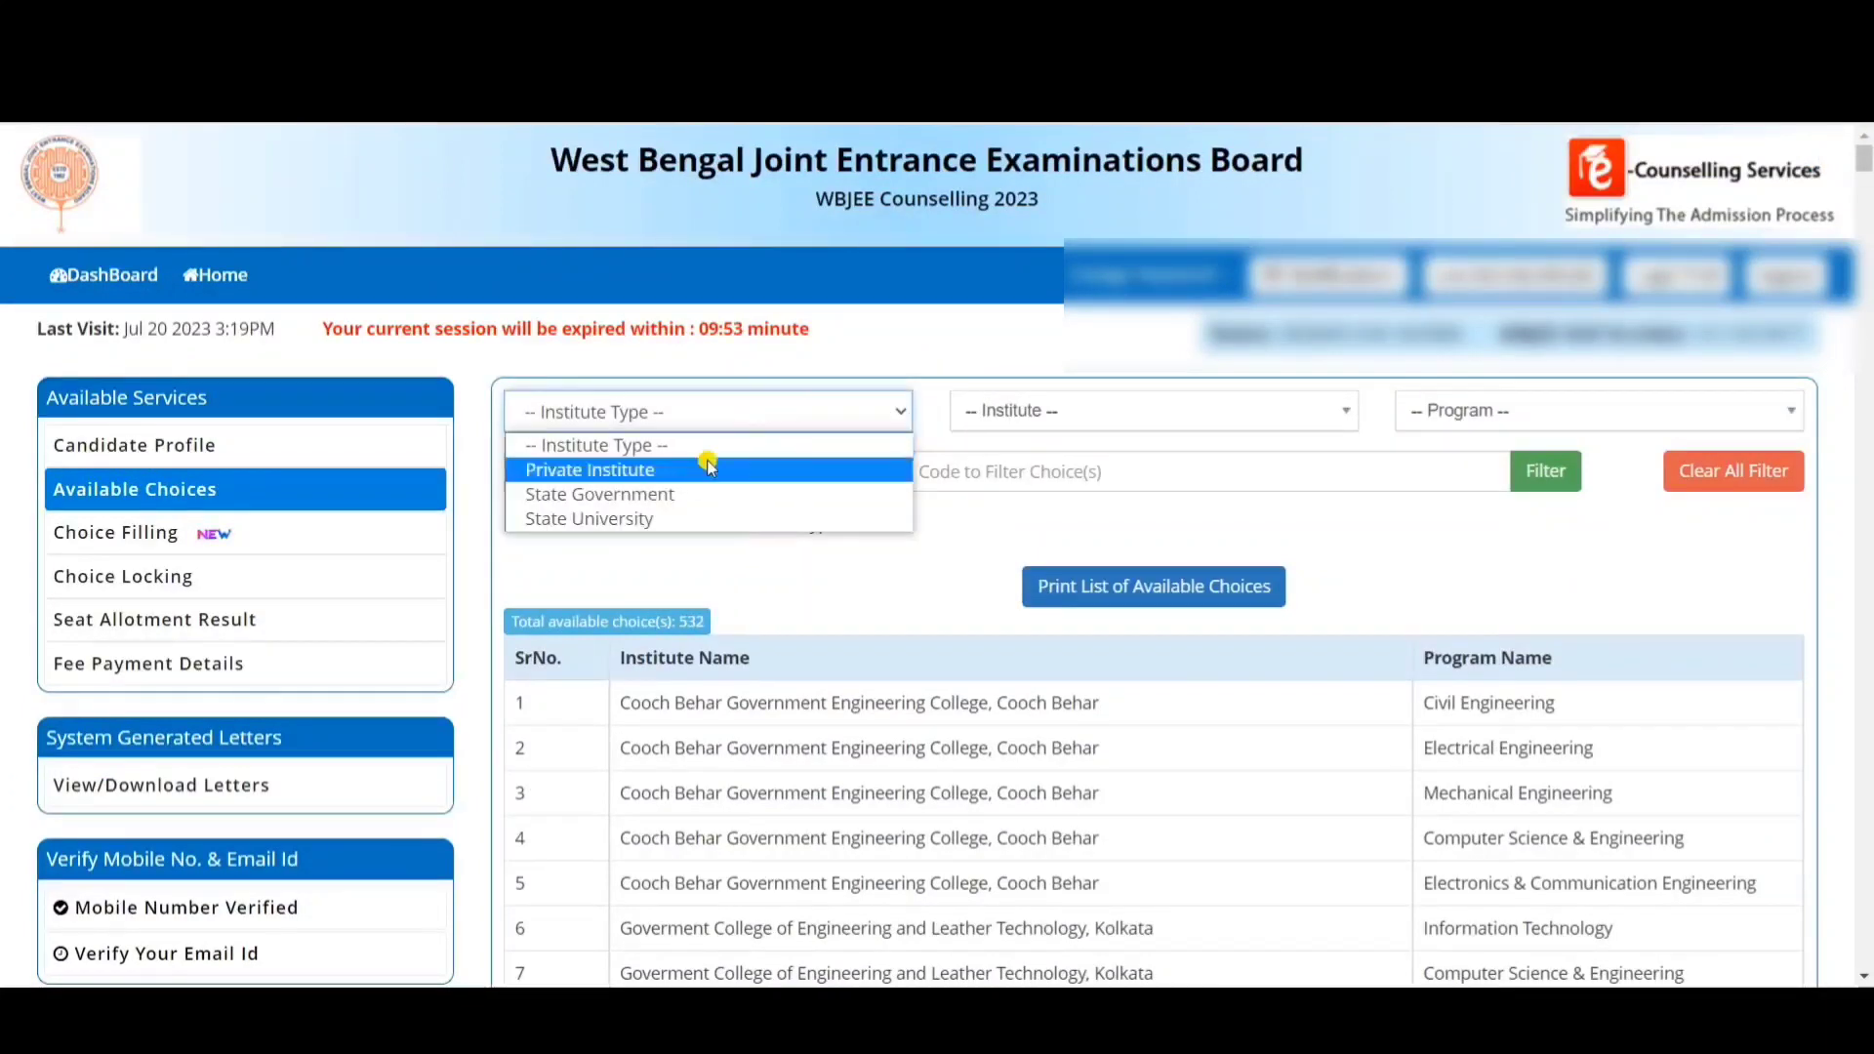
{"action": "left_click", "coordinate": [664, 495]}
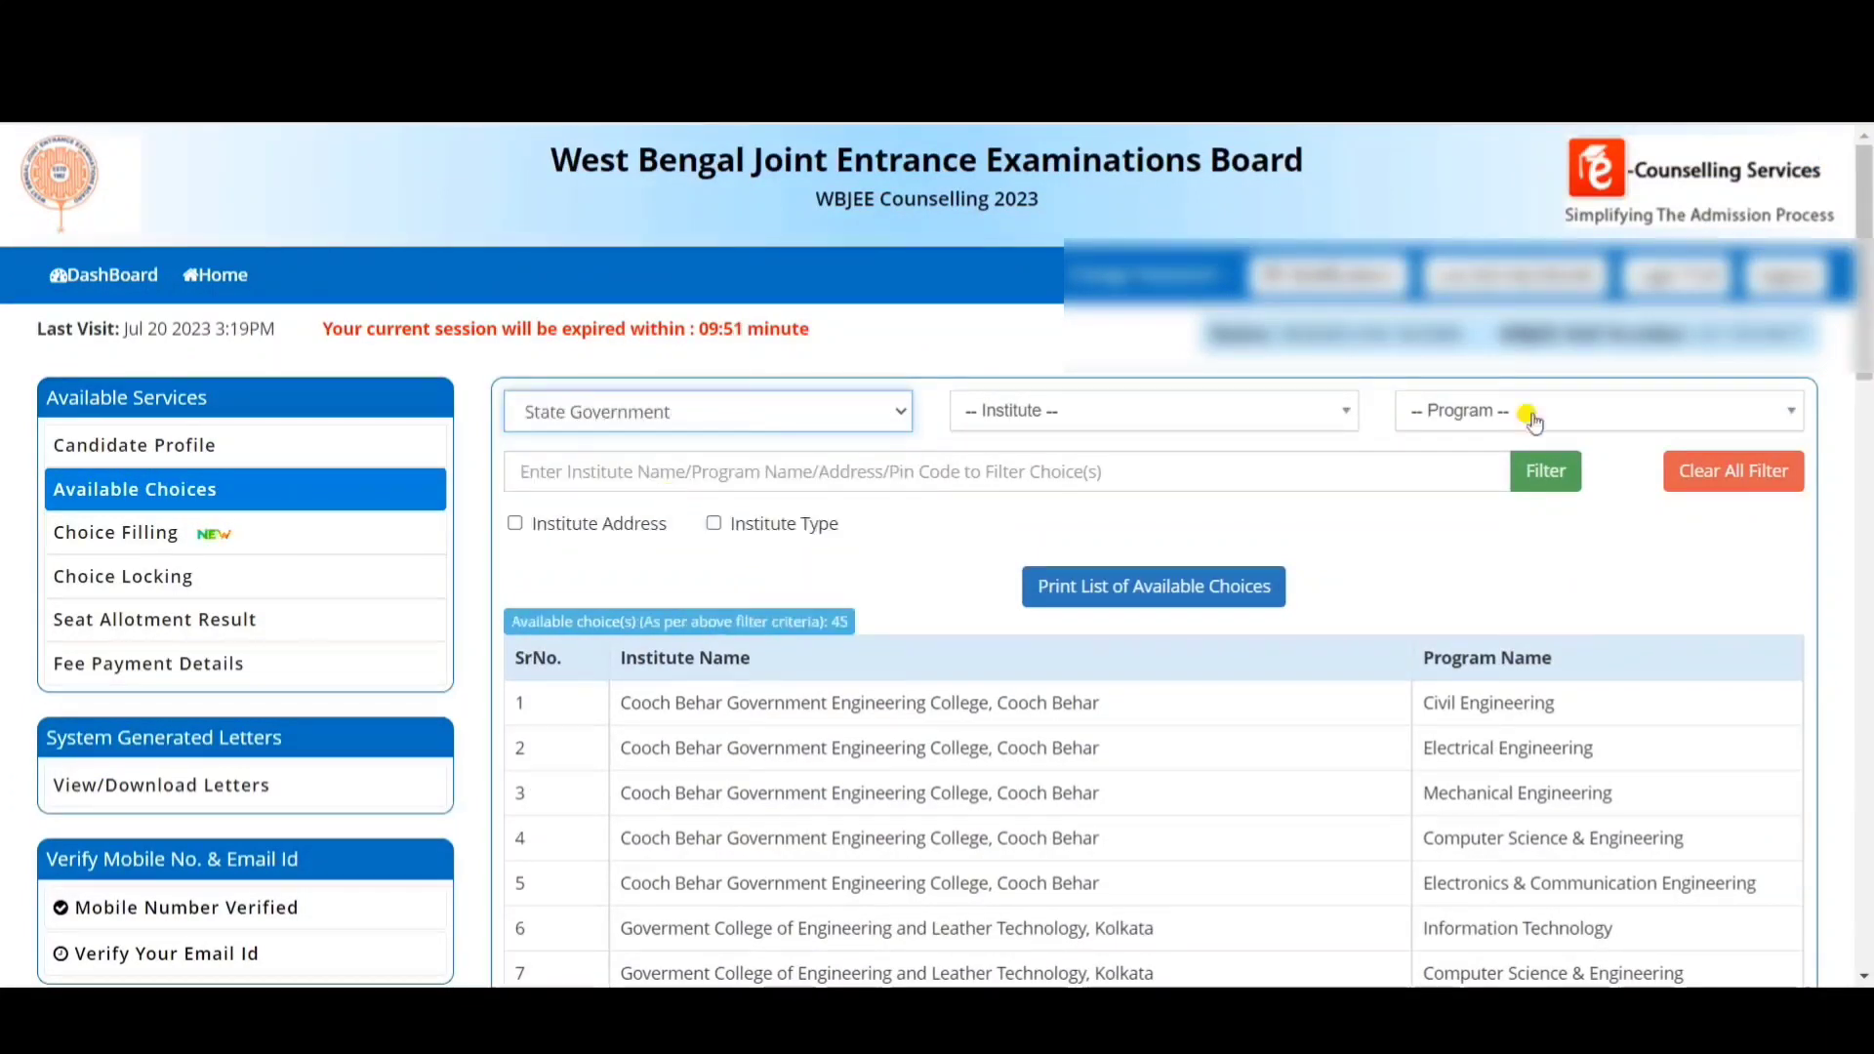
{"action": "mouse_move", "coordinate": [1864, 185]}
{"action": "left_mouse_down"}
{"action": "mouse_move", "coordinate": [1864, 573]}
{"action": "mouse_move", "coordinate": [1866, 182]}
{"action": "left_mouse_up"}
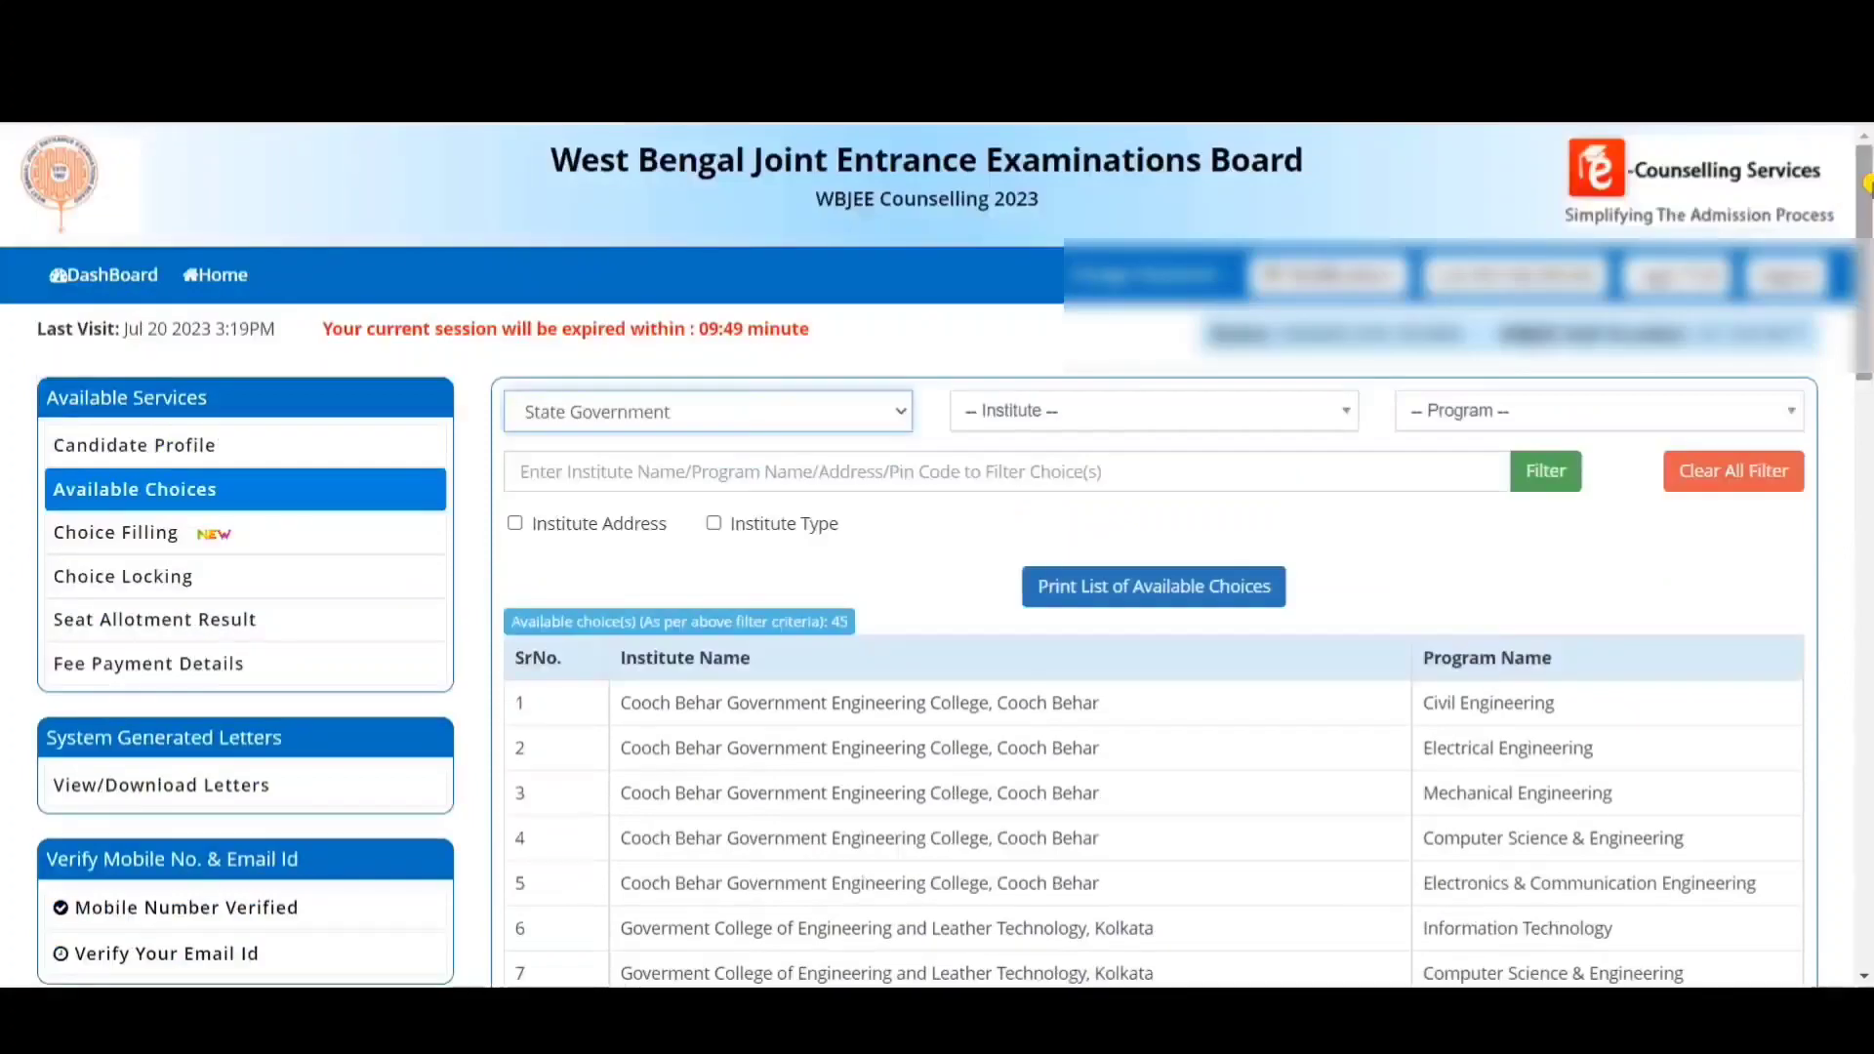
- Look at the institute filter options and narrow the available choices to the Computer Science & Engineering program
{"action": "left_click", "coordinate": [1122, 411]}
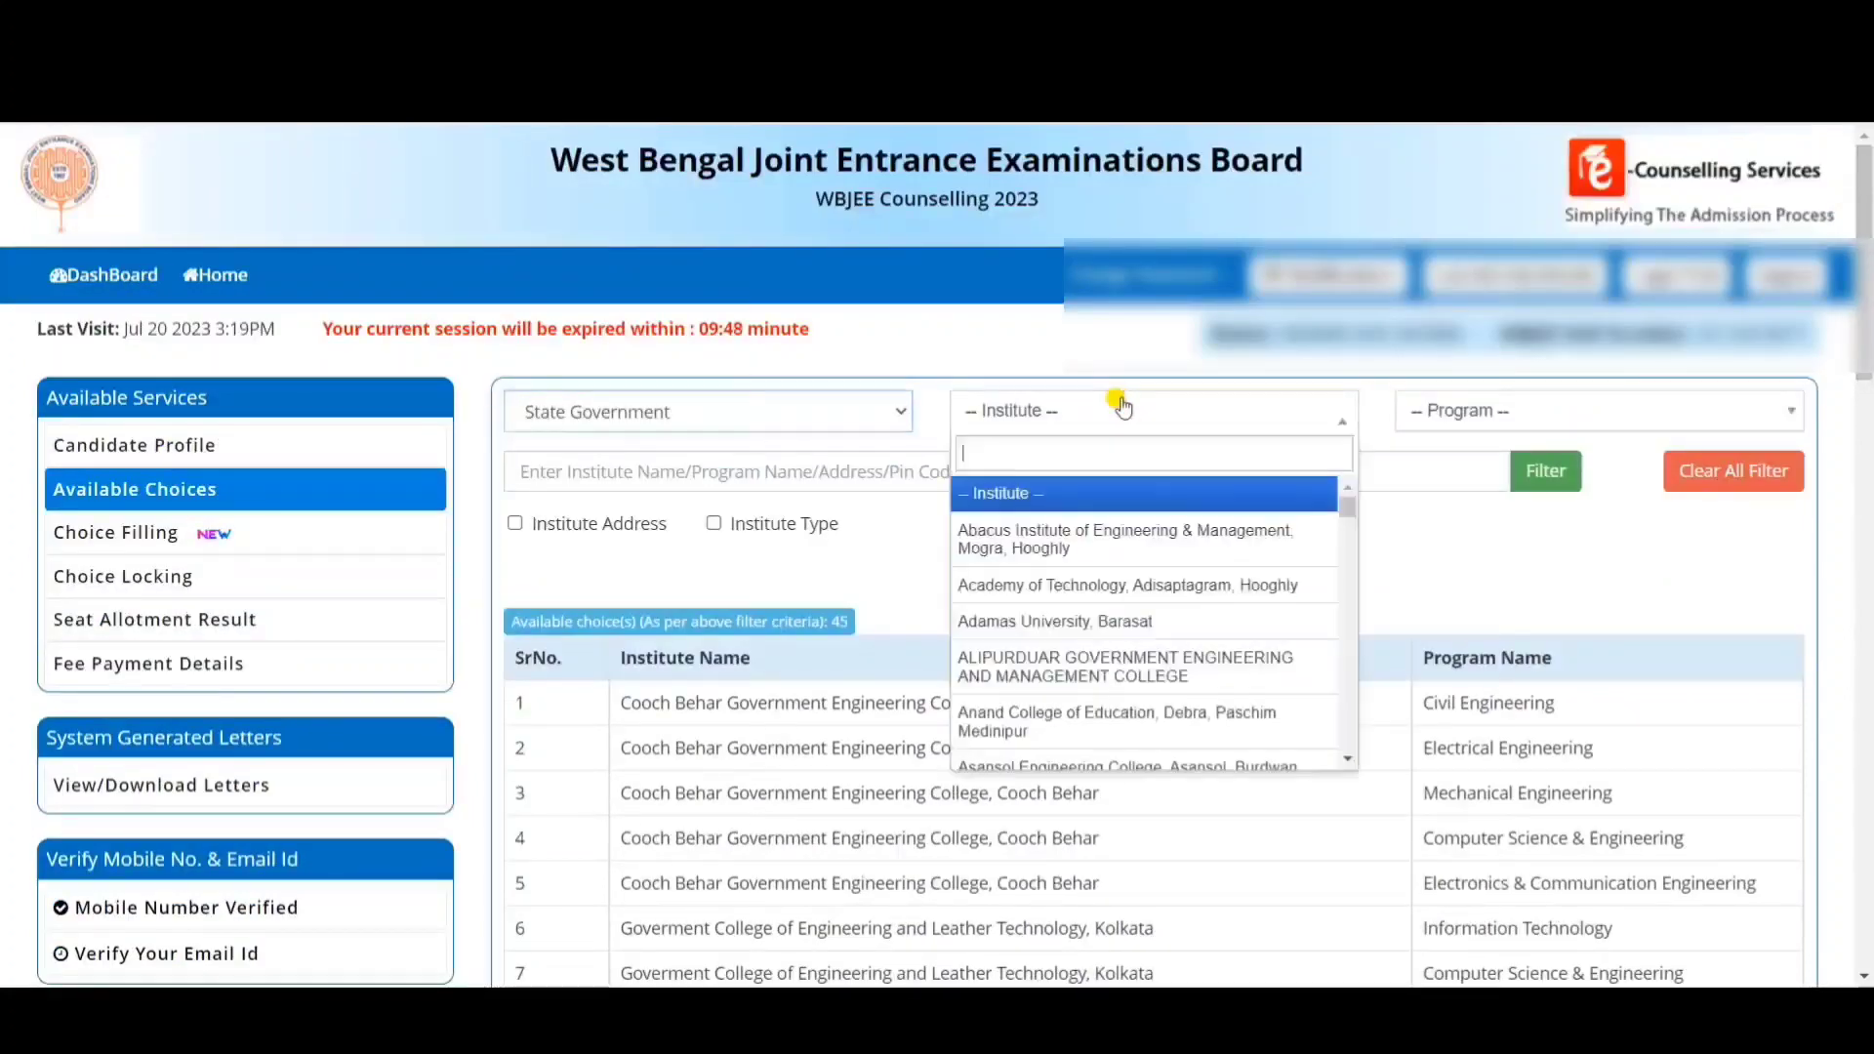
{"action": "left_click", "coordinate": [1478, 410]}
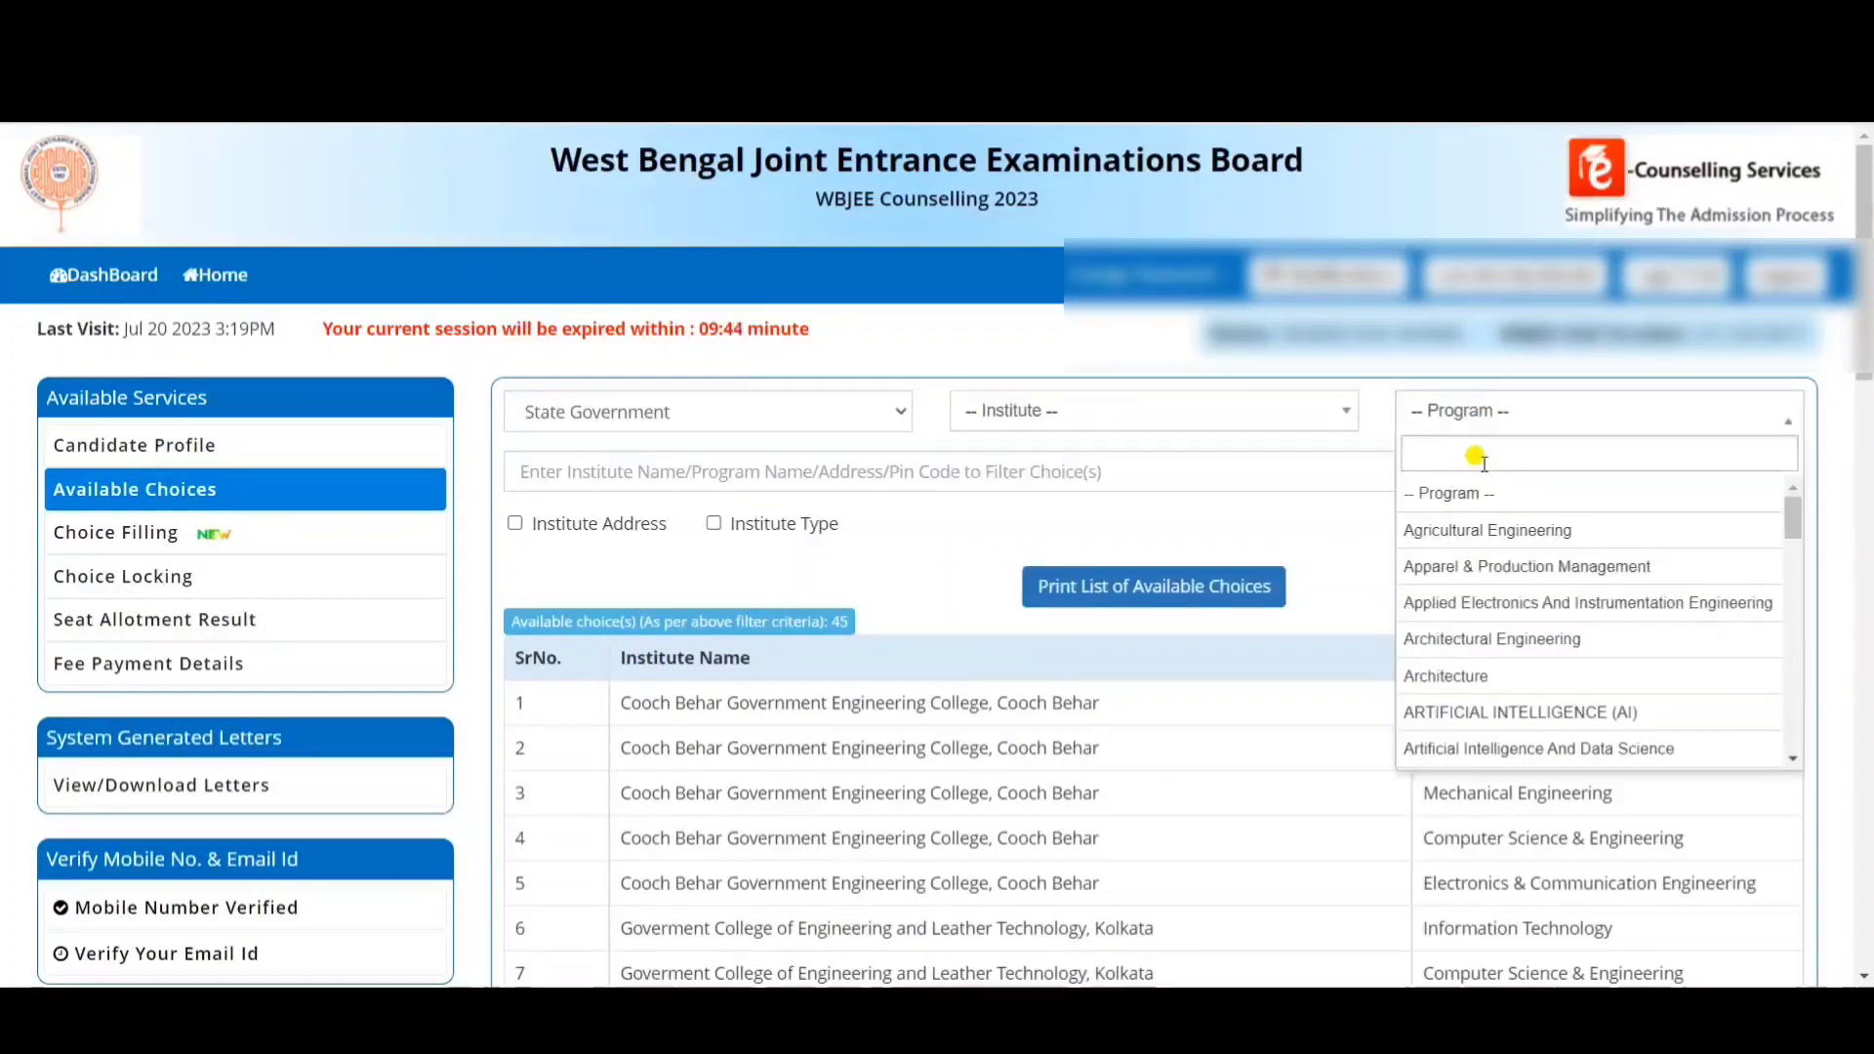
{"action": "type", "text": "COM"}
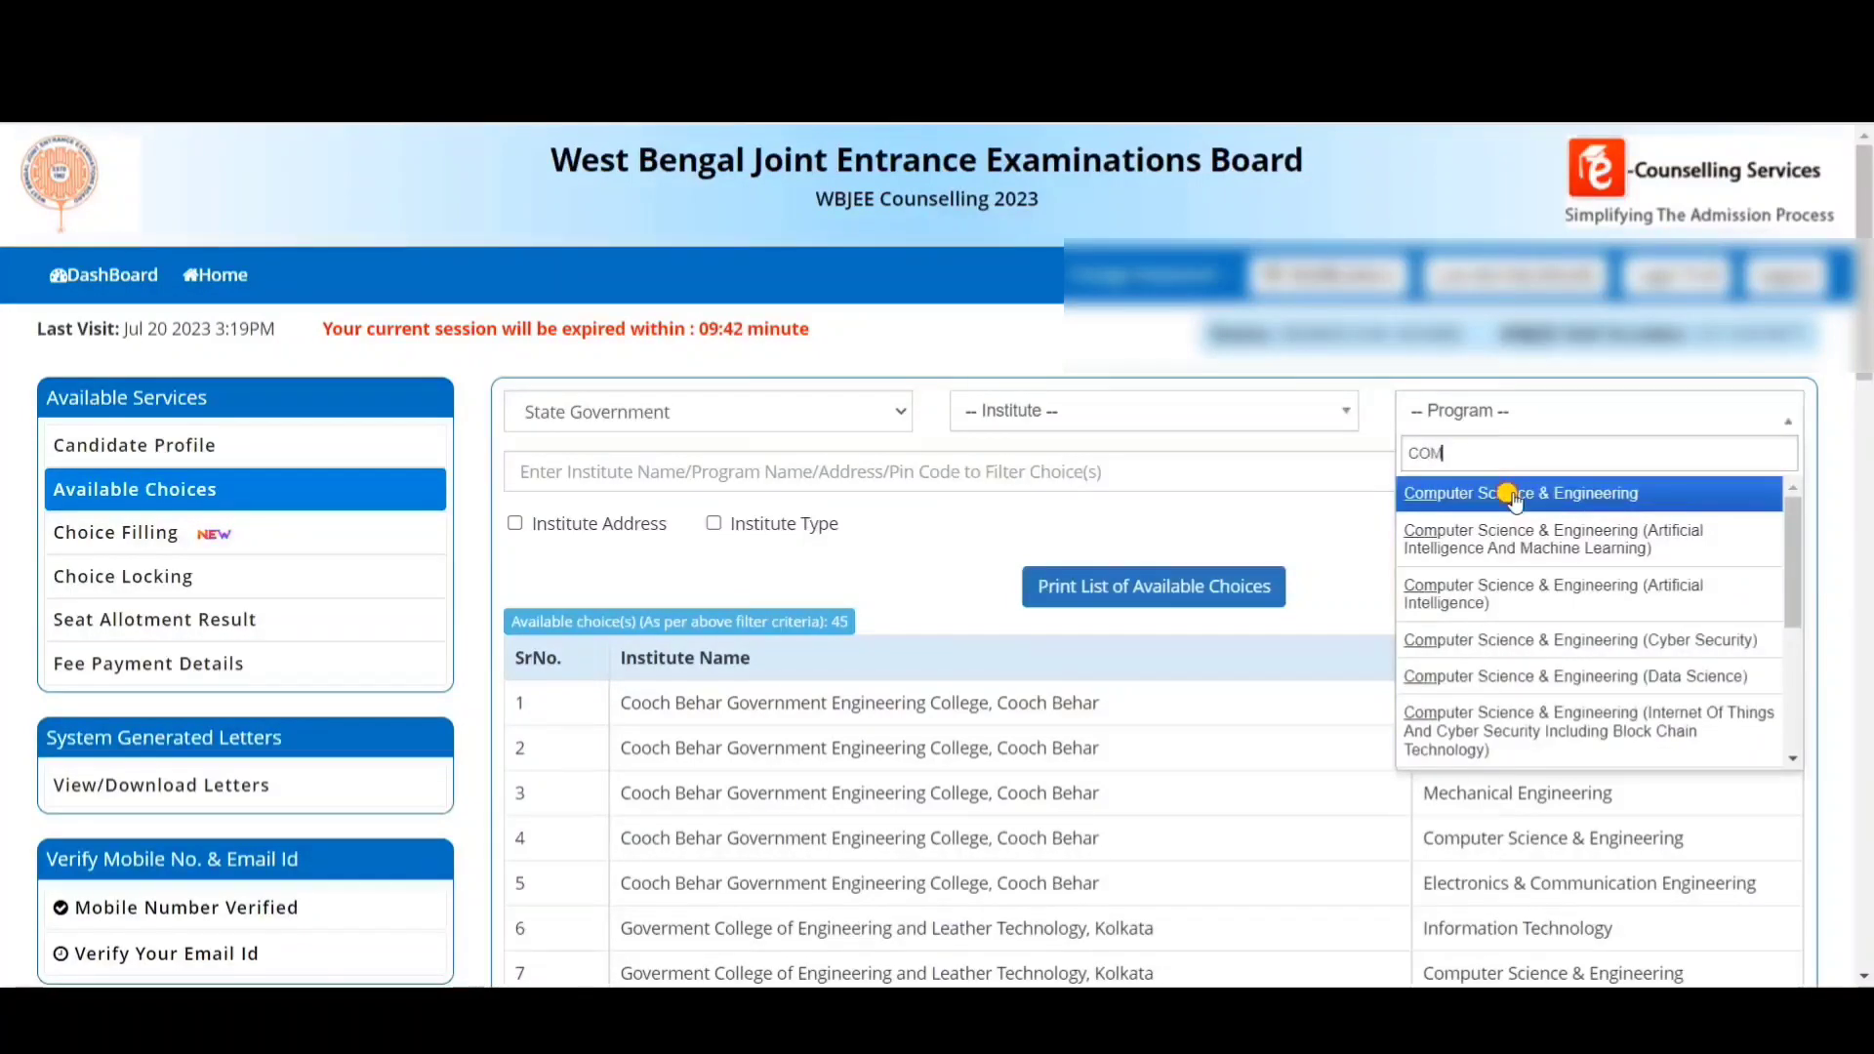
{"action": "left_click", "coordinate": [1500, 491]}
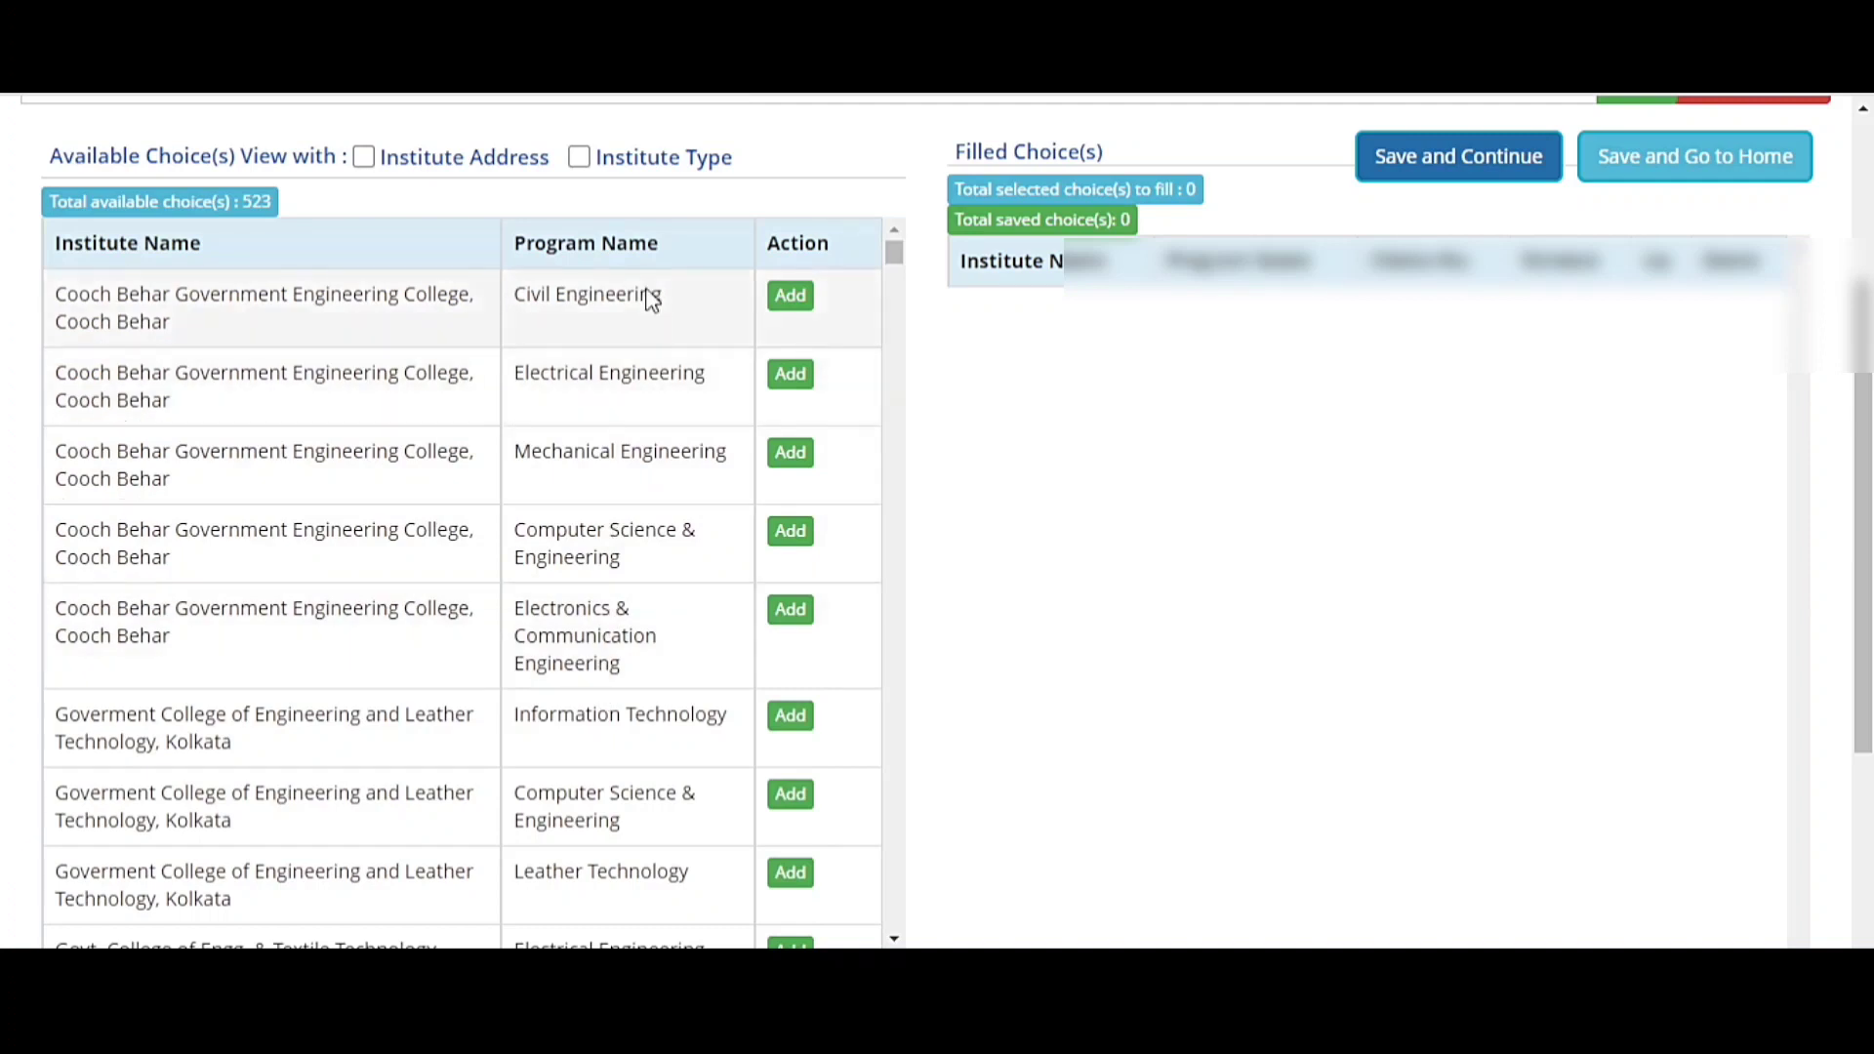
- Add Civil Engineering at Cooch Behar Government Engineering College, Cooch Behar to the filled choices
{"action": "scroll", "coordinate": [652, 635], "scroll_direction": "up", "scroll_amount": 2}
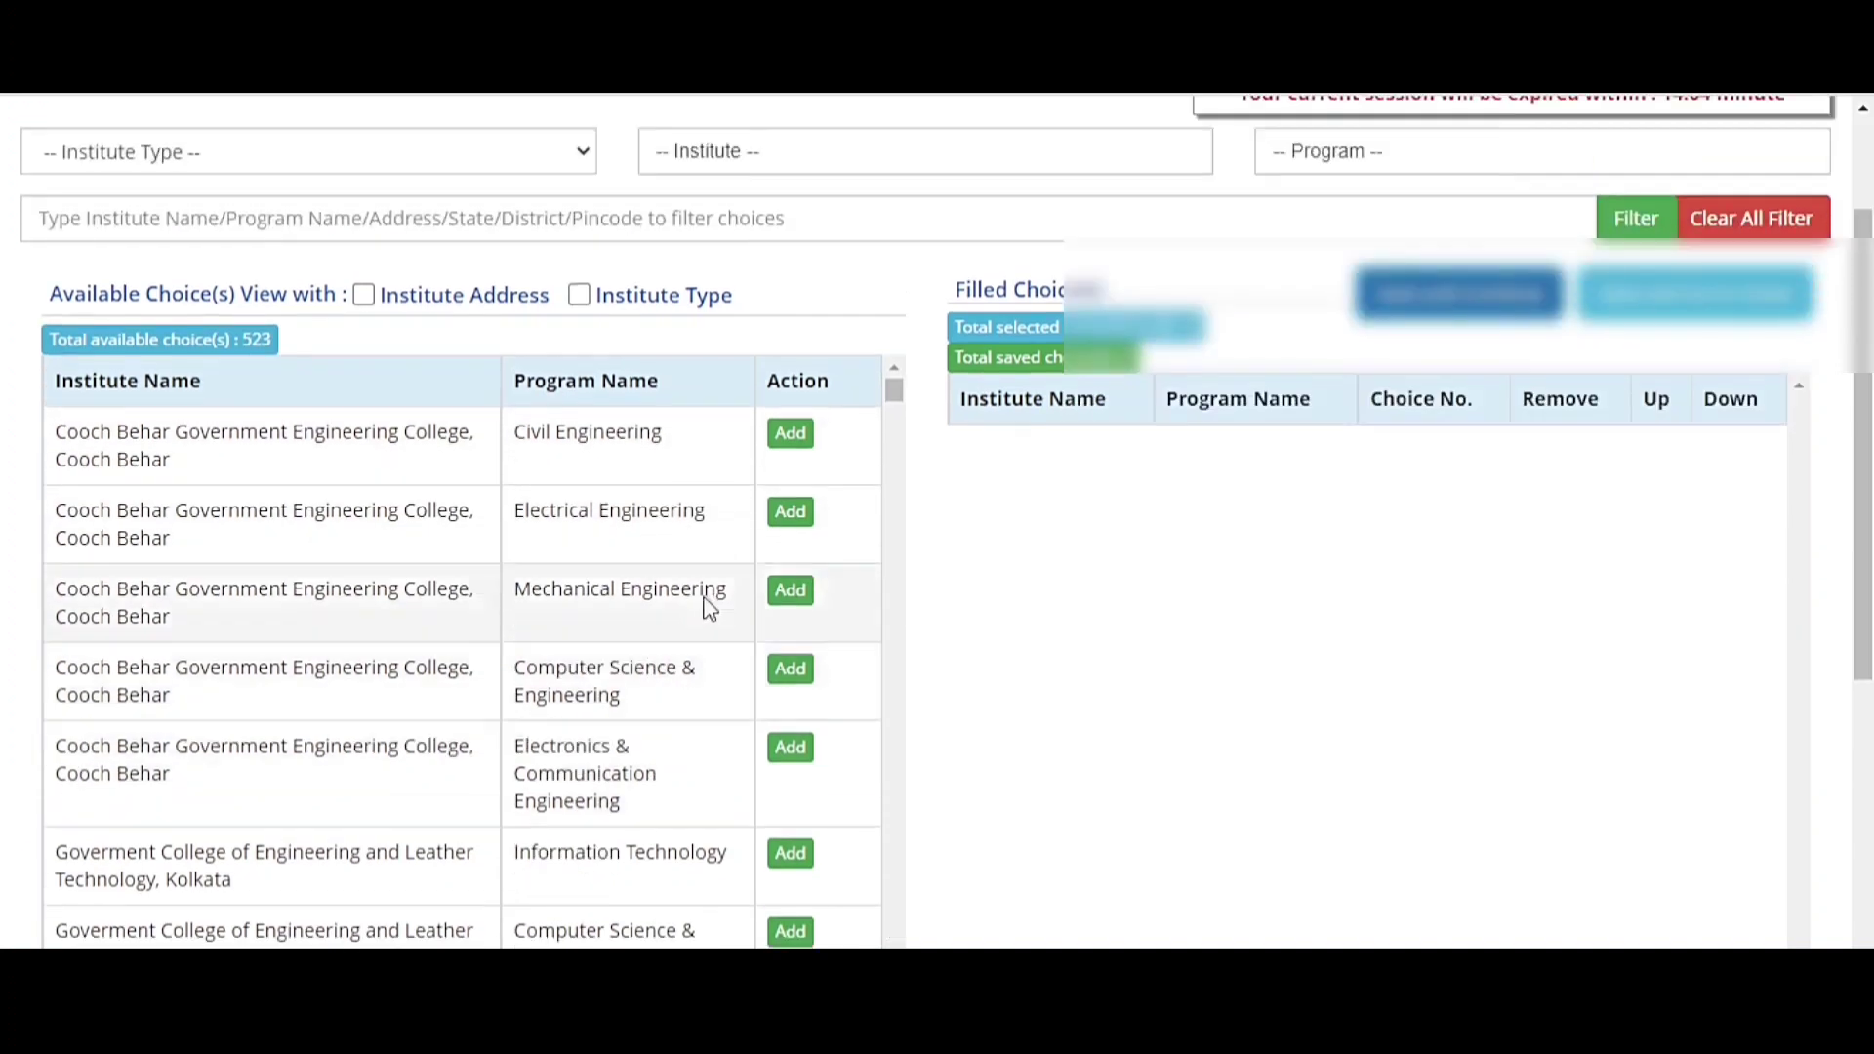
{"action": "left_click", "coordinate": [791, 433]}
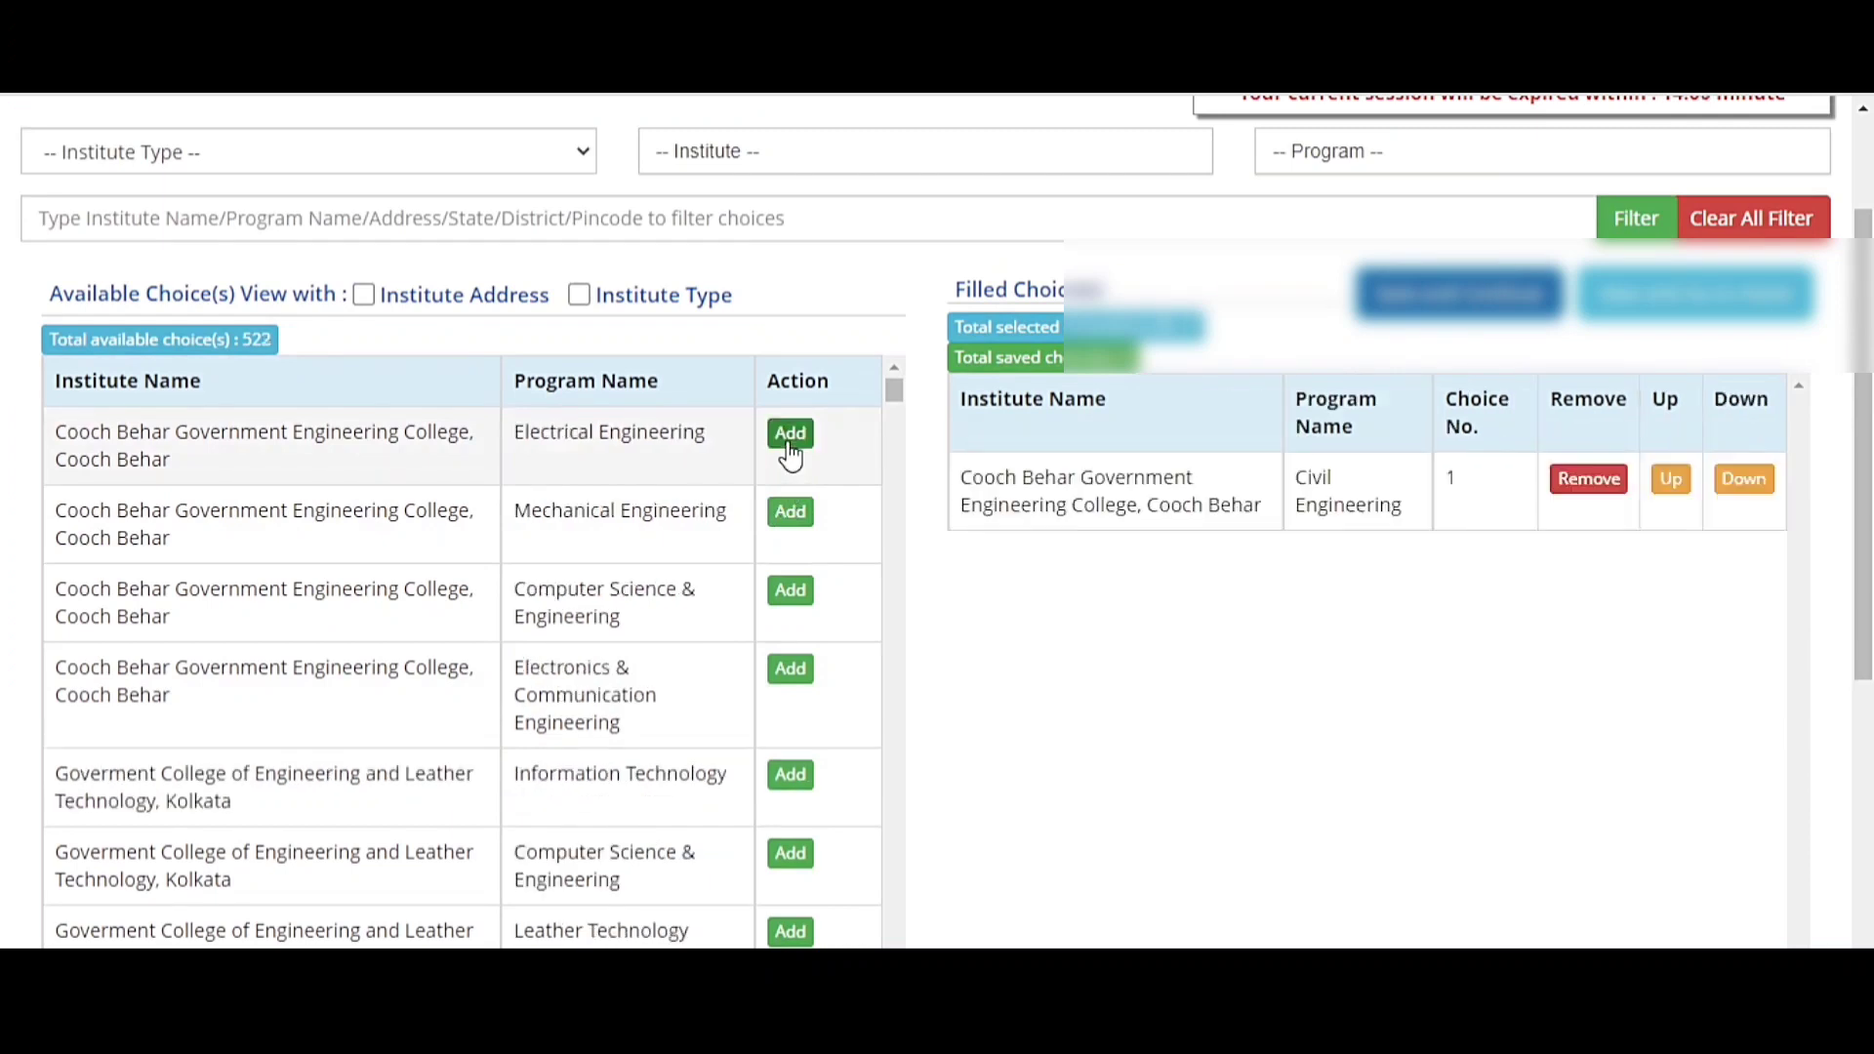